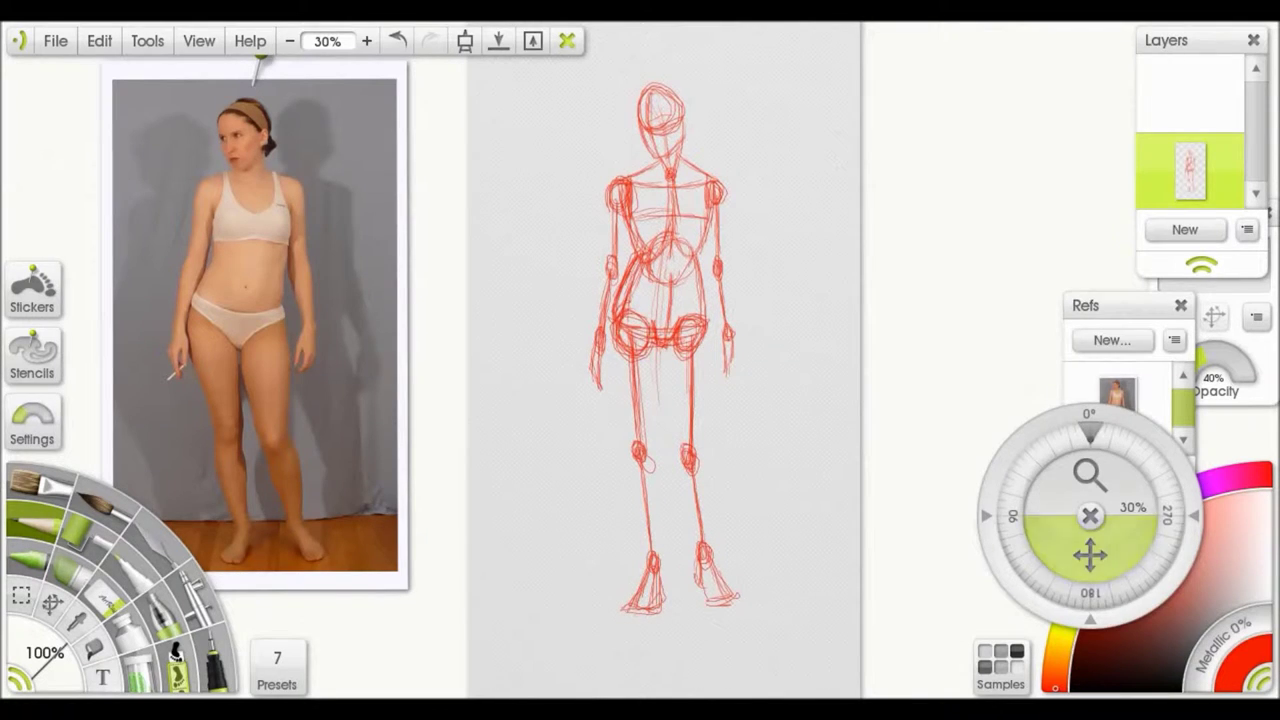
Step: On a new layer, sketch the neck, collarbones, shoulders and upper torso in blue over the red skeleton
key(ctrl+shift+n)
key(ctrl+plus)
key(ctrl+plus)
key(ctrl+plus)
key(ctrl+plus)
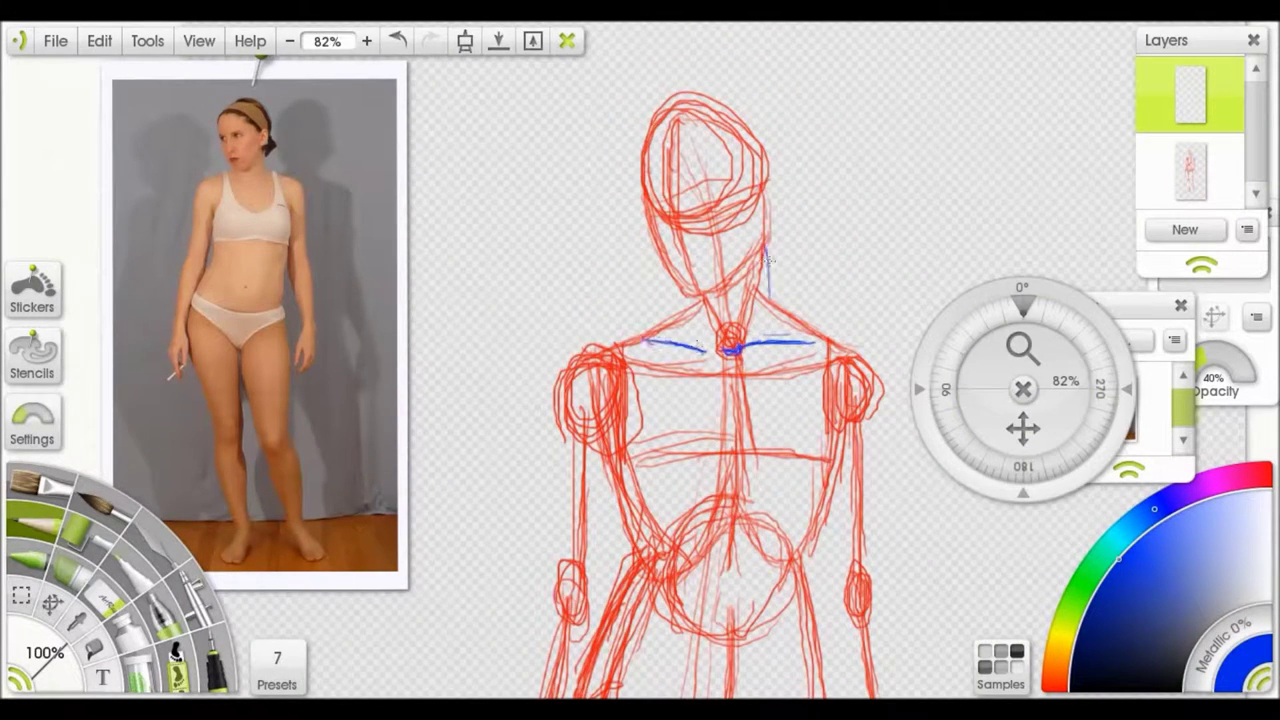
mouse_move(704, 296)
mouse_down()
mouse_move(588, 348)
mouse_move(566, 432)
mouse_up()
mouse_move(839, 413)
mouse_down()
mouse_move(847, 465)
mouse_move(819, 508)
mouse_up()
mouse_move(639, 470)
mouse_down()
mouse_move(694, 498)
mouse_move(745, 458)
mouse_up()
drag(608, 456, 646, 580)
Step: Outline the arms, waist and hips in blue and mark the abdomen's centre line
key(ctrl+minus)
drag(792, 384, 774, 560)
drag(648, 428, 600, 576)
drag(590, 300, 562, 547)
mouse_move(798, 288)
mouse_down()
mouse_move(828, 404)
mouse_move(836, 578)
mouse_up()
drag(786, 454, 800, 544)
drag(772, 428, 806, 572)
drag(733, 419, 726, 344)
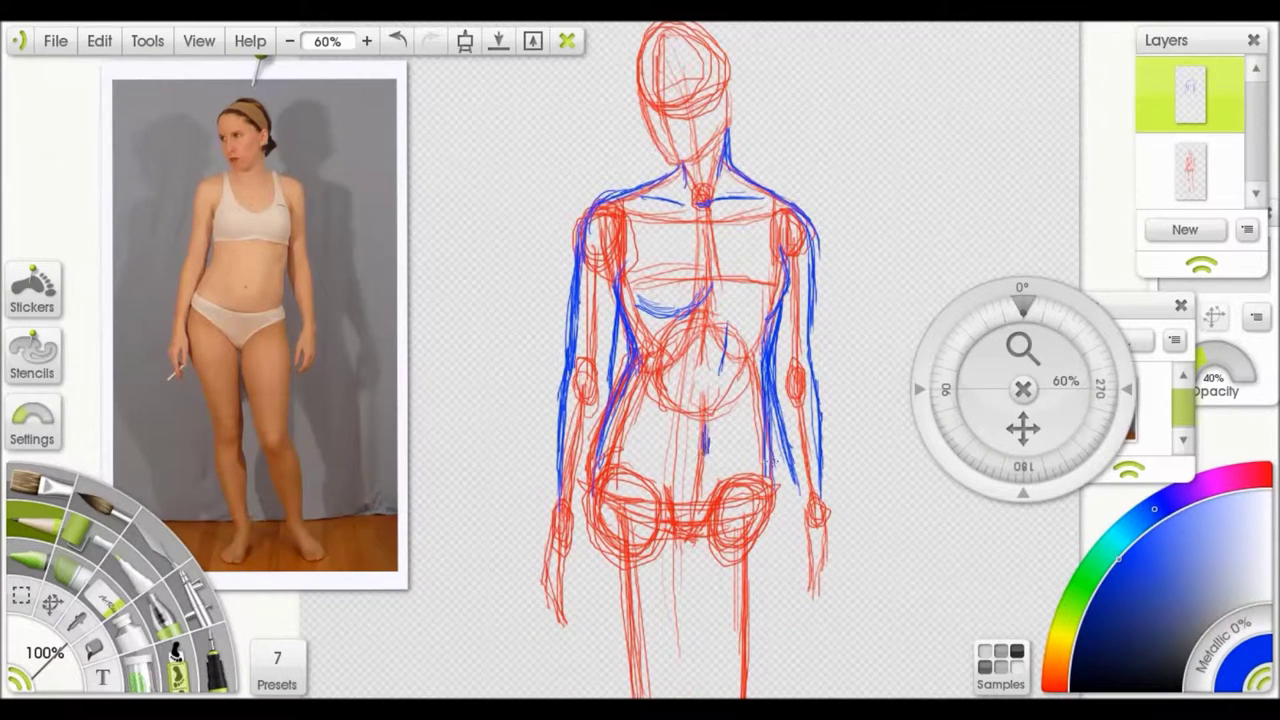
Step: Outline the outer and inner thighs and the crotch in blue around the pelvis
scroll(752, 446, down, 3)
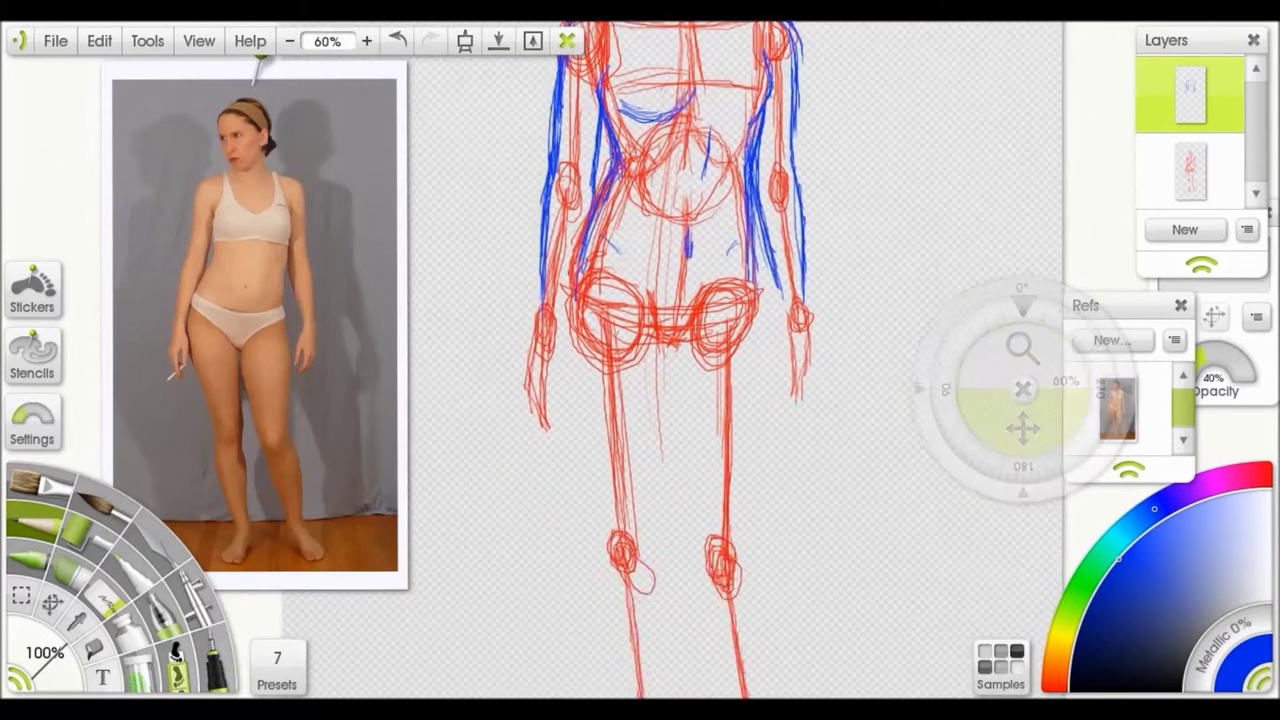
mouse_move(596, 286)
mouse_down()
mouse_move(592, 418)
mouse_move(612, 476)
mouse_up()
drag(664, 350, 655, 502)
drag(732, 282, 730, 506)
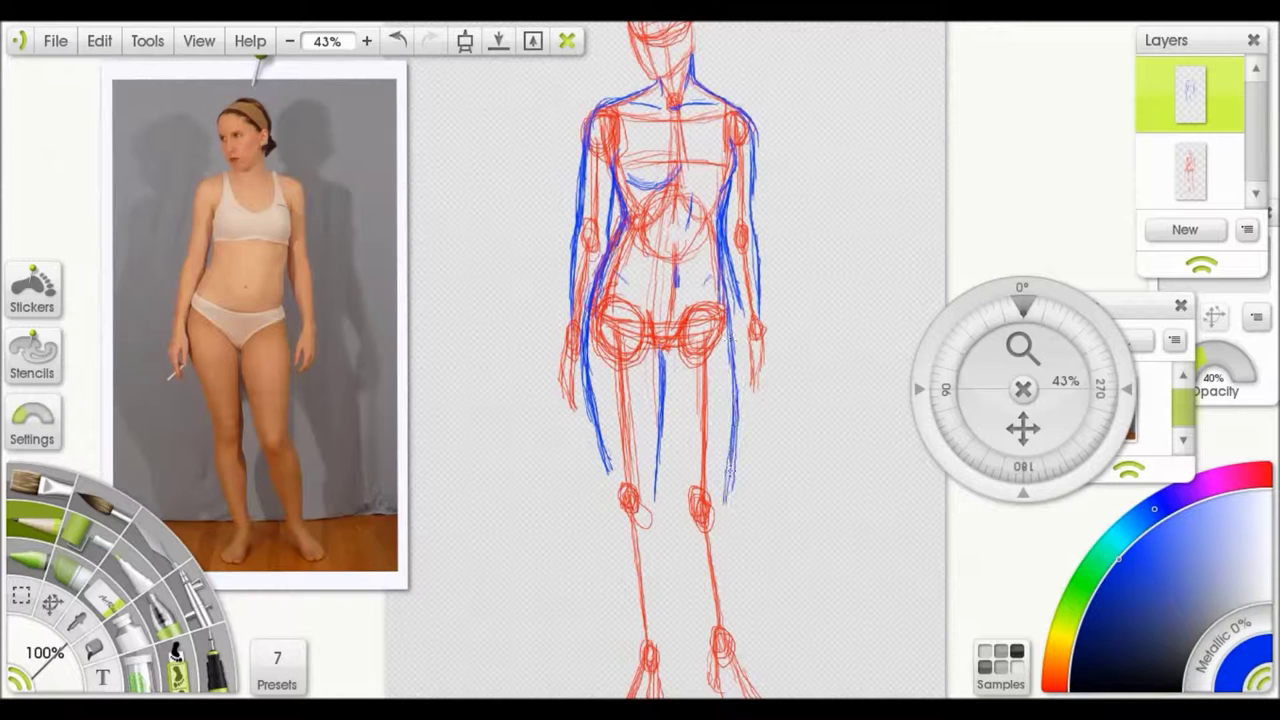
mouse_move(667, 356)
mouse_down()
mouse_move(680, 500)
mouse_move(630, 412)
mouse_up()
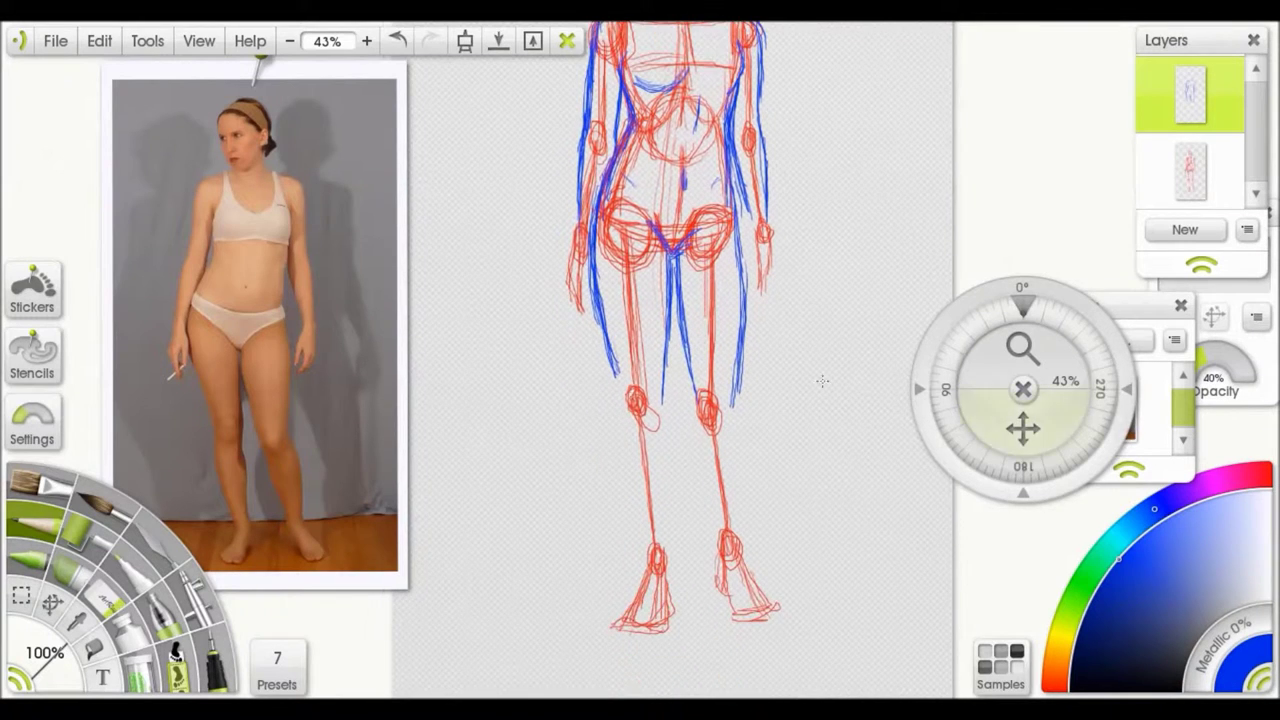
Step: Outline the knees, lower legs and feet in blue around the red leg bones
drag(664, 458, 671, 546)
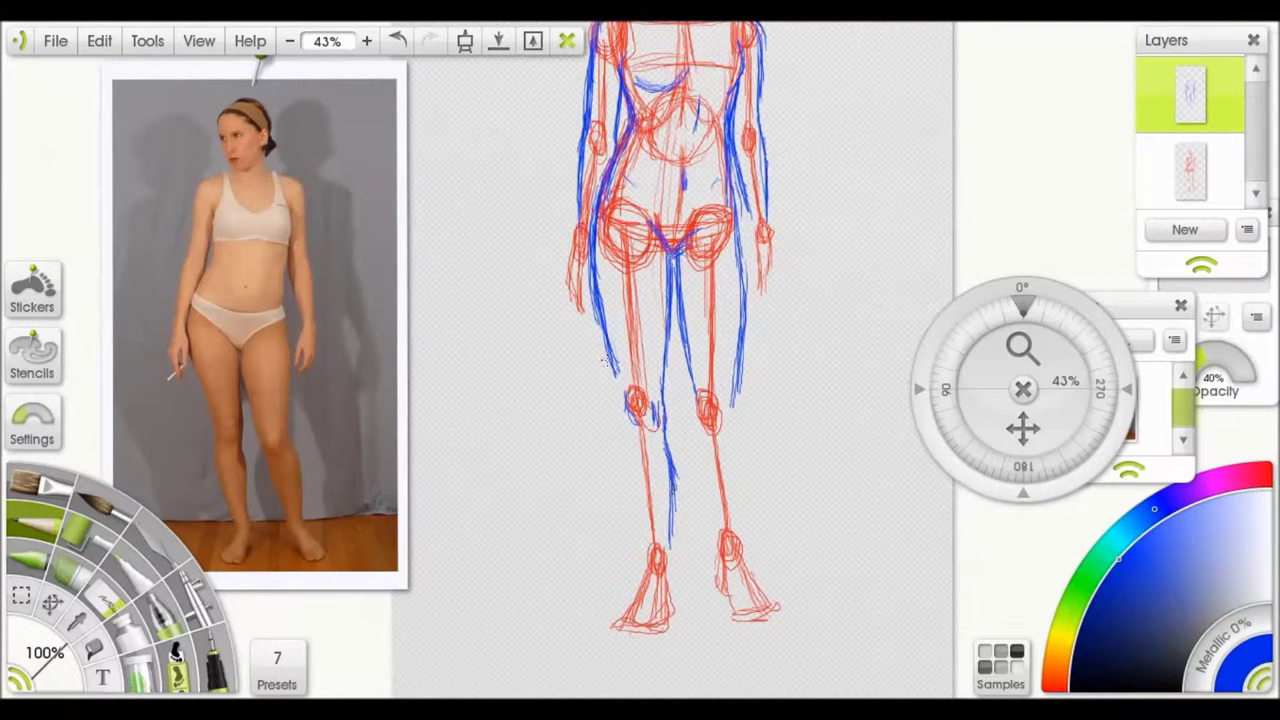
drag(622, 406, 652, 562)
drag(682, 314, 690, 402)
drag(676, 282, 692, 424)
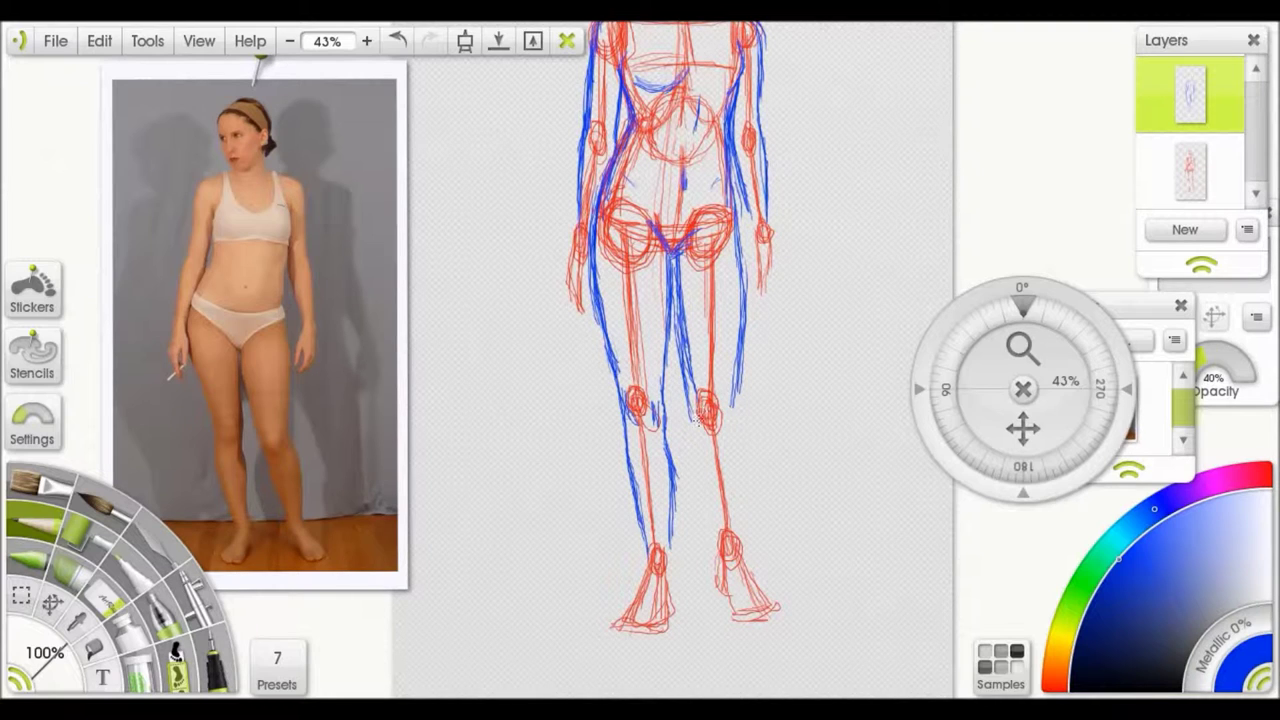
drag(747, 476, 747, 538)
mouse_move(676, 372)
mouse_down()
mouse_move(714, 544)
mouse_move(745, 576)
mouse_up()
mouse_move(738, 502)
mouse_down()
mouse_move(762, 590)
mouse_move(790, 615)
mouse_up()
drag(662, 518, 682, 610)
Step: Redraw the skull and jaw outline of the head in red
scroll(848, 428, up, 3)
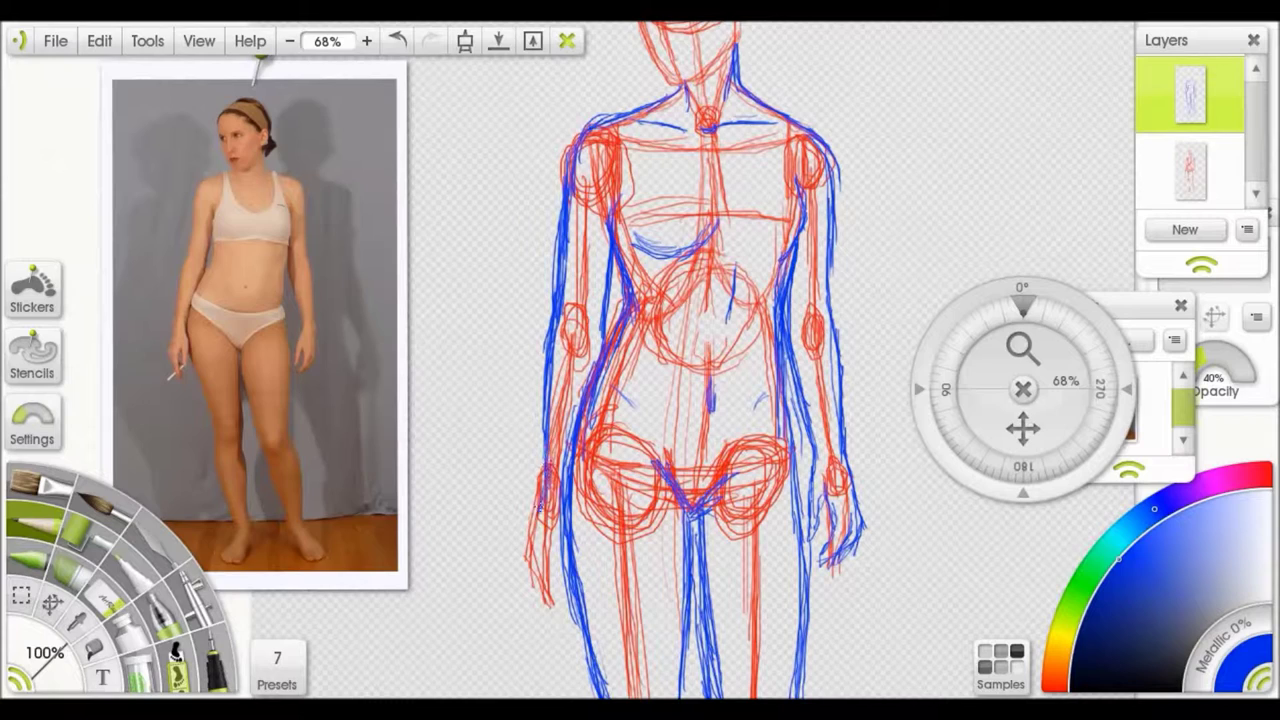
drag(1022, 428, 1022, 640)
scroll(730, 360, up, 4)
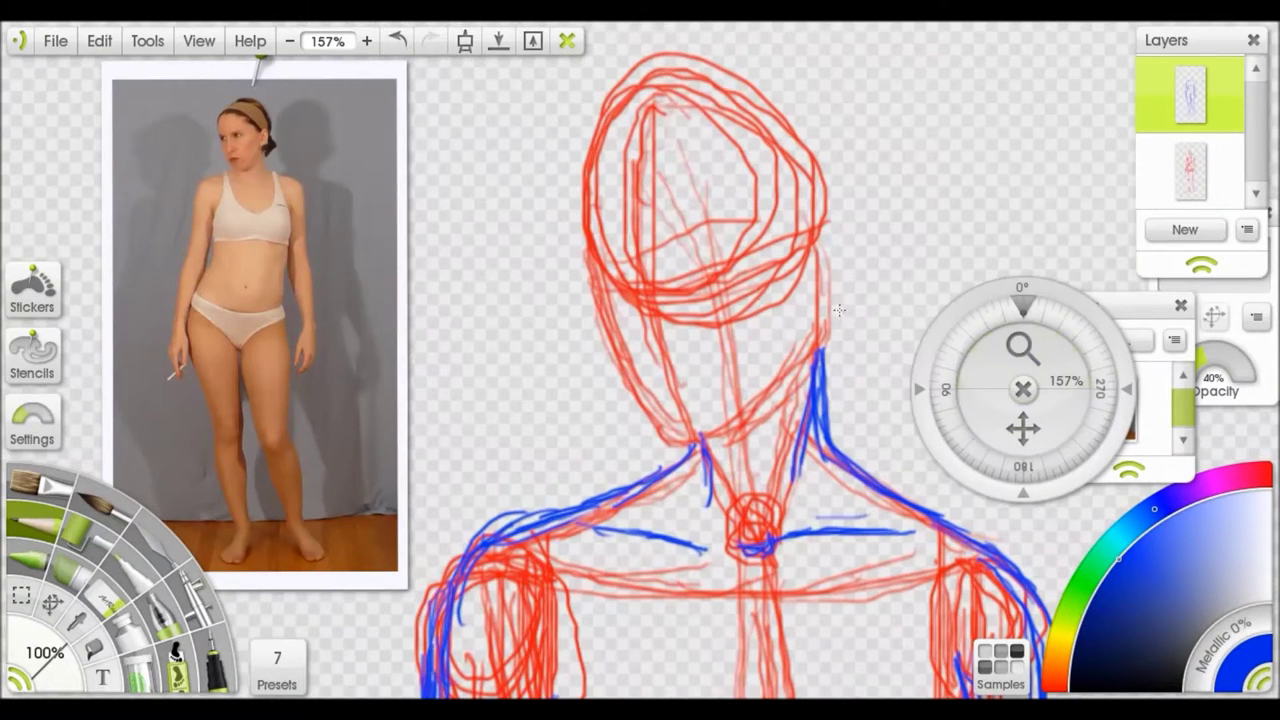
mouse_move(745, 115)
mouse_down()
mouse_move(673, 145)
mouse_move(619, 341)
mouse_move(792, 368)
mouse_move(815, 180)
mouse_up()
drag(890, 135, 930, 280)
key(ctrl+z)
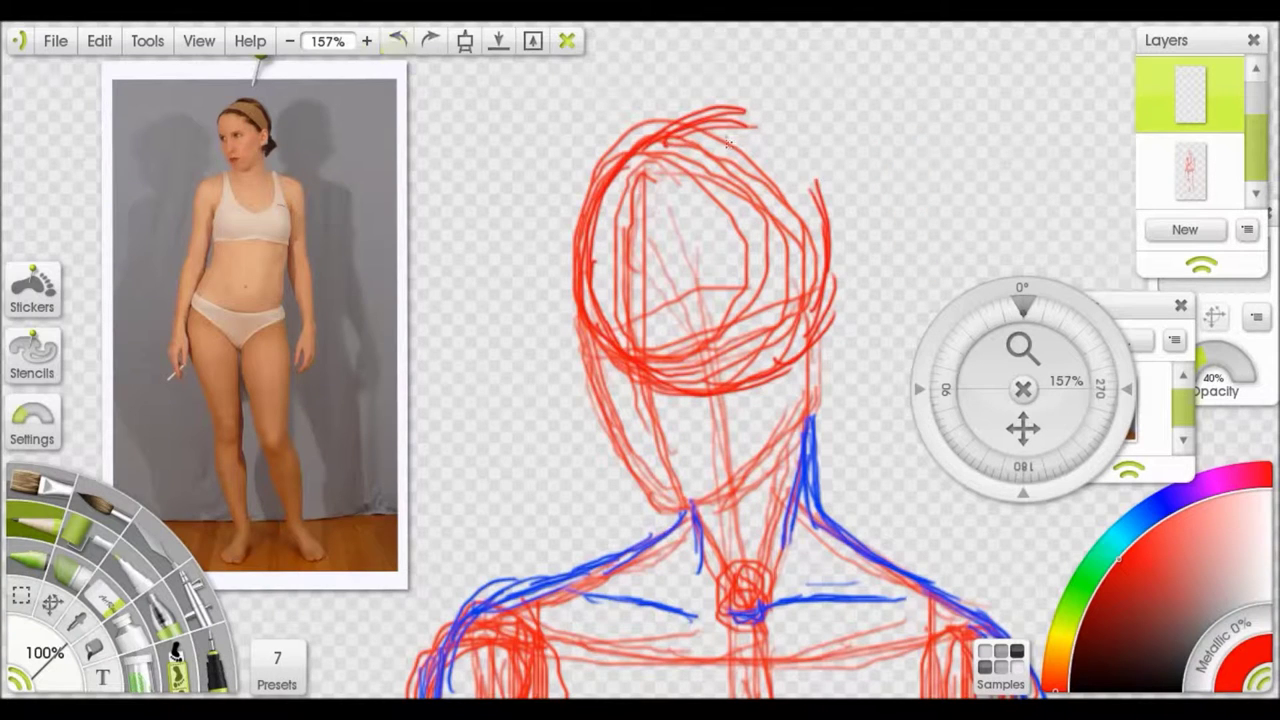
drag(740, 120, 800, 340)
mouse_move(585, 300)
mouse_down()
mouse_move(700, 510)
mouse_move(775, 508)
mouse_move(805, 440)
mouse_move(845, 200)
mouse_move(803, 136)
mouse_move(822, 478)
mouse_up()
Step: Switch the colour back to blue and draw an eye guideline across the face on the layer below the body outline
click(1168, 500)
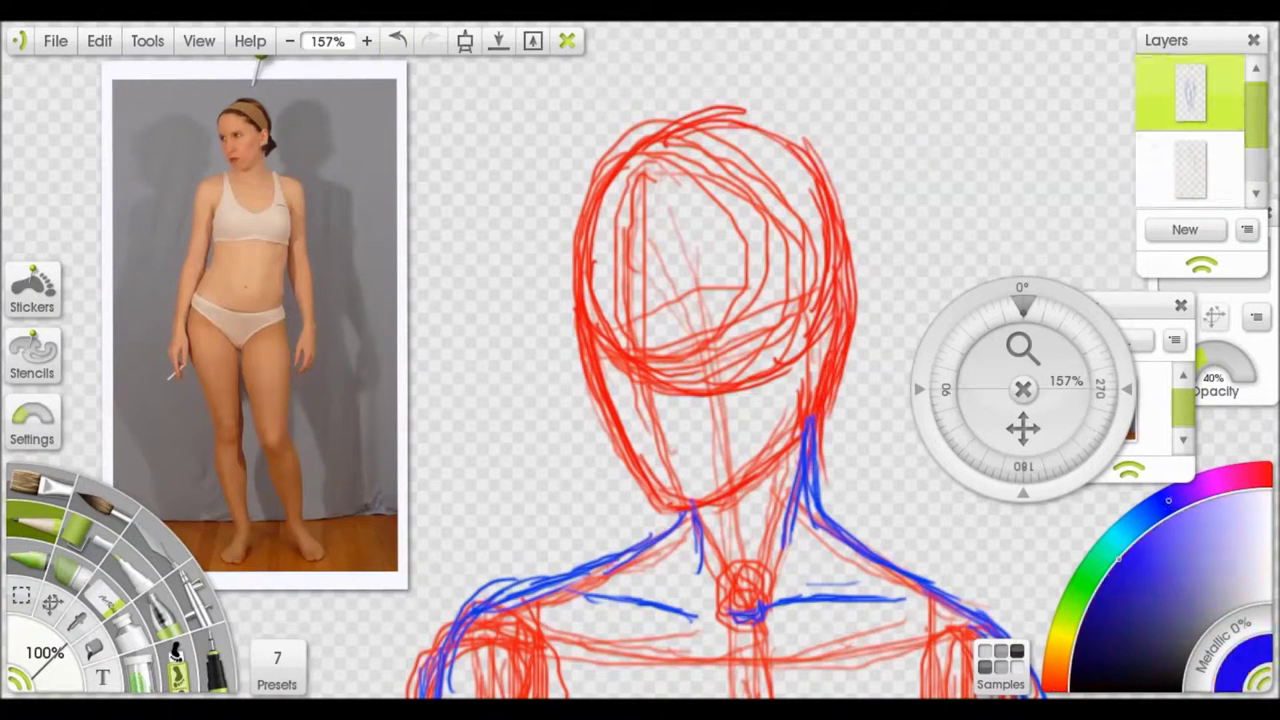
key(bracketleft)
drag(495, 400, 645, 480)
key(ctrl+z)
scroll(700, 360, up, 5)
click(1190, 170)
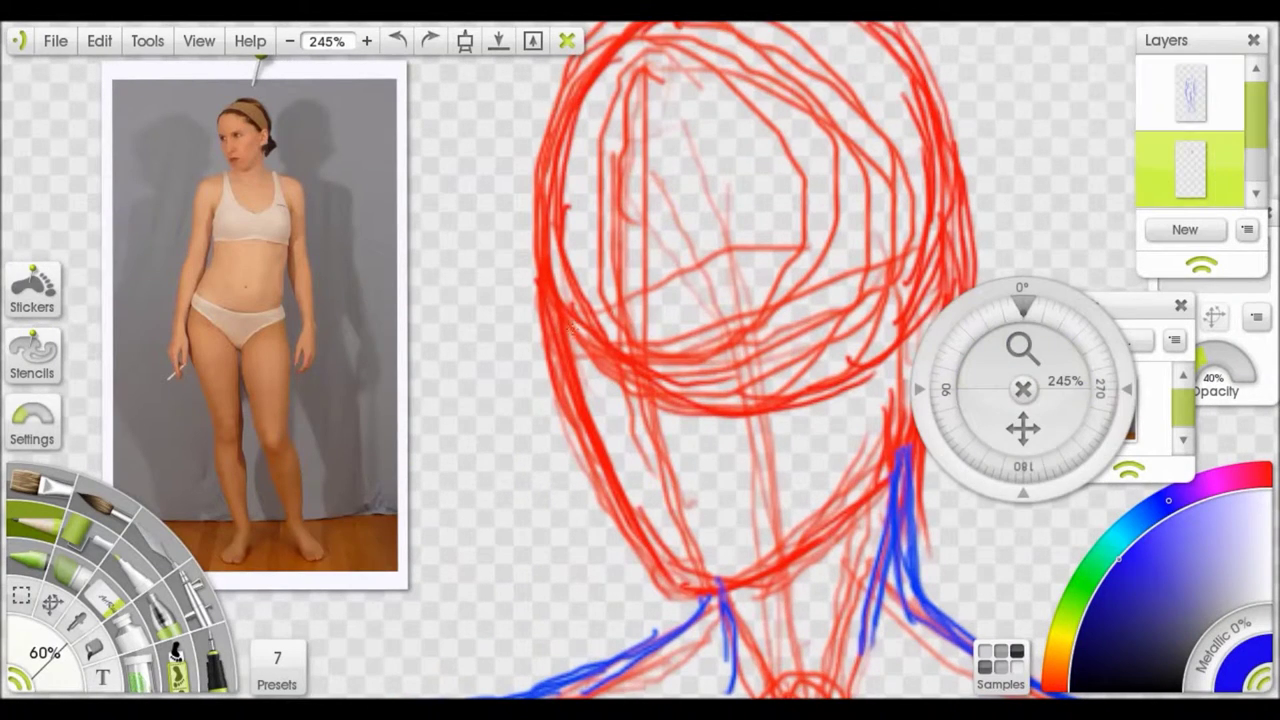
mouse_move(570, 340)
mouse_down()
mouse_move(765, 365)
mouse_move(843, 350)
mouse_up()
Step: Try to load a demon painting from the Sketch folder as a reference image
key(ctrl+o)
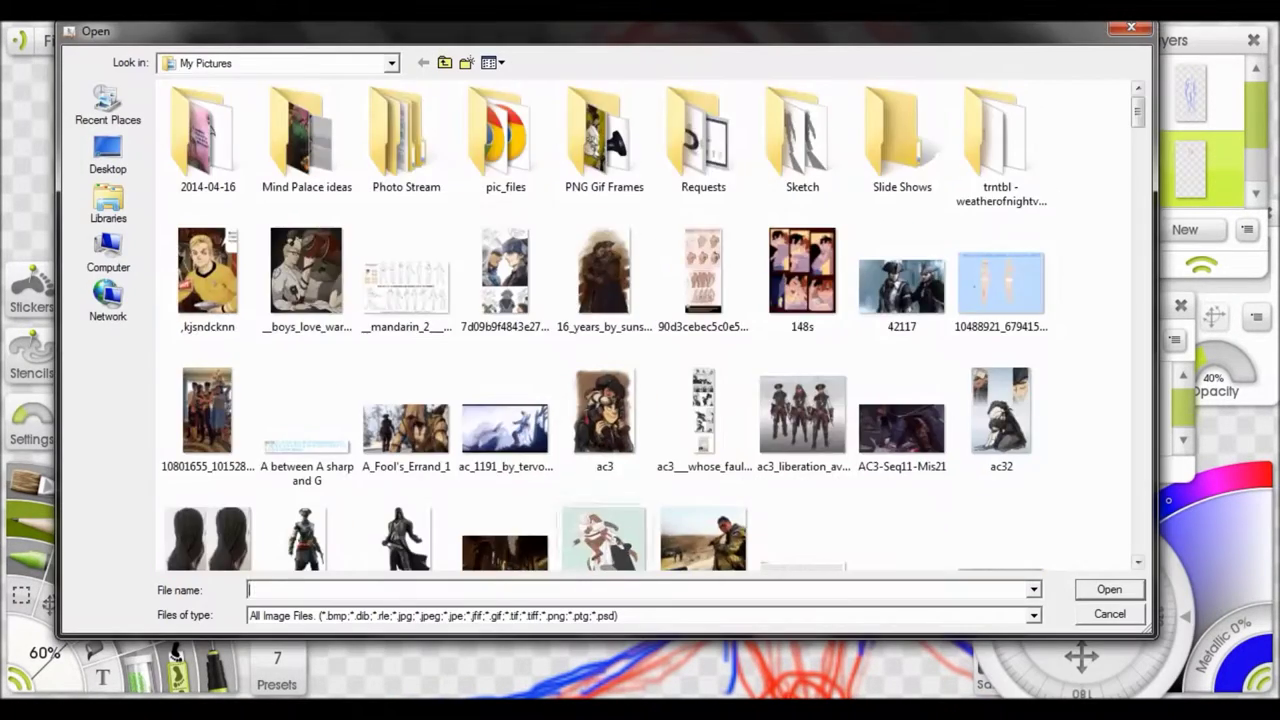
double_click(804, 140)
text(demon)
key(Down)
key(Down)
key(Down)
key(Down)
key(Down)
key(Down)
key(Down)
key(Down)
key(Down)
key(Up)
key(Down)
key(Return)
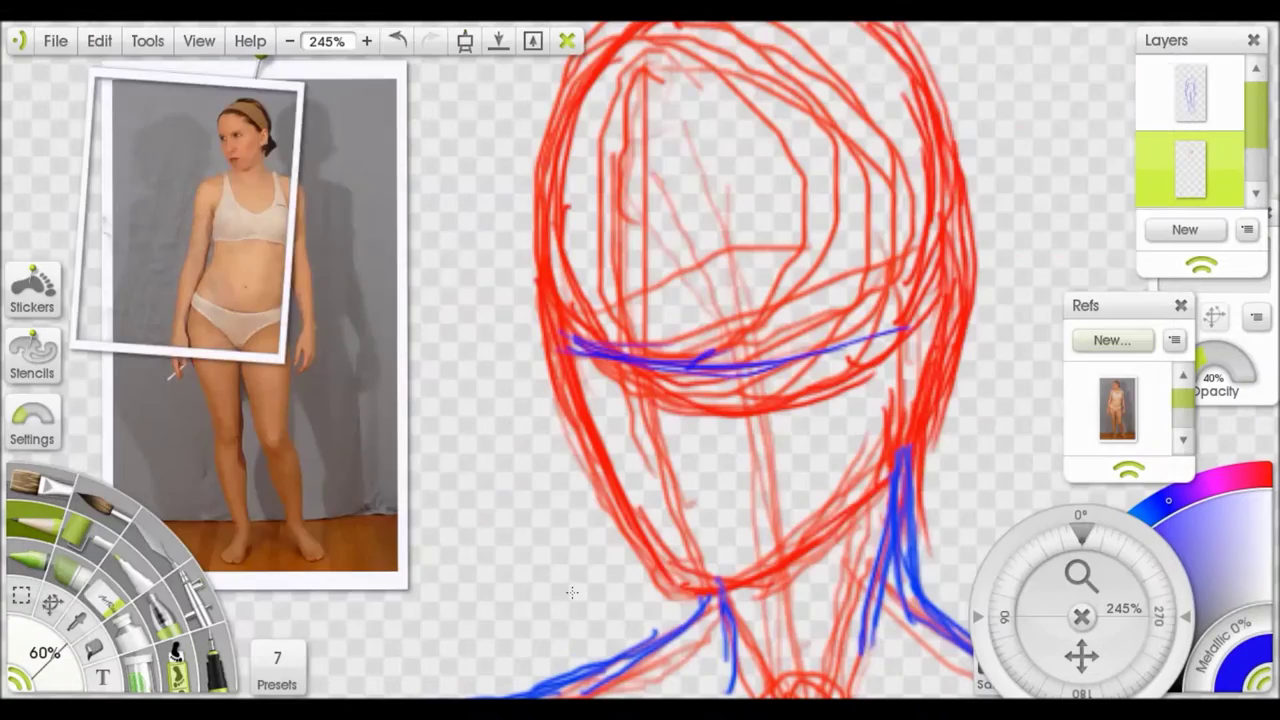
click(1112, 340)
key(Down)
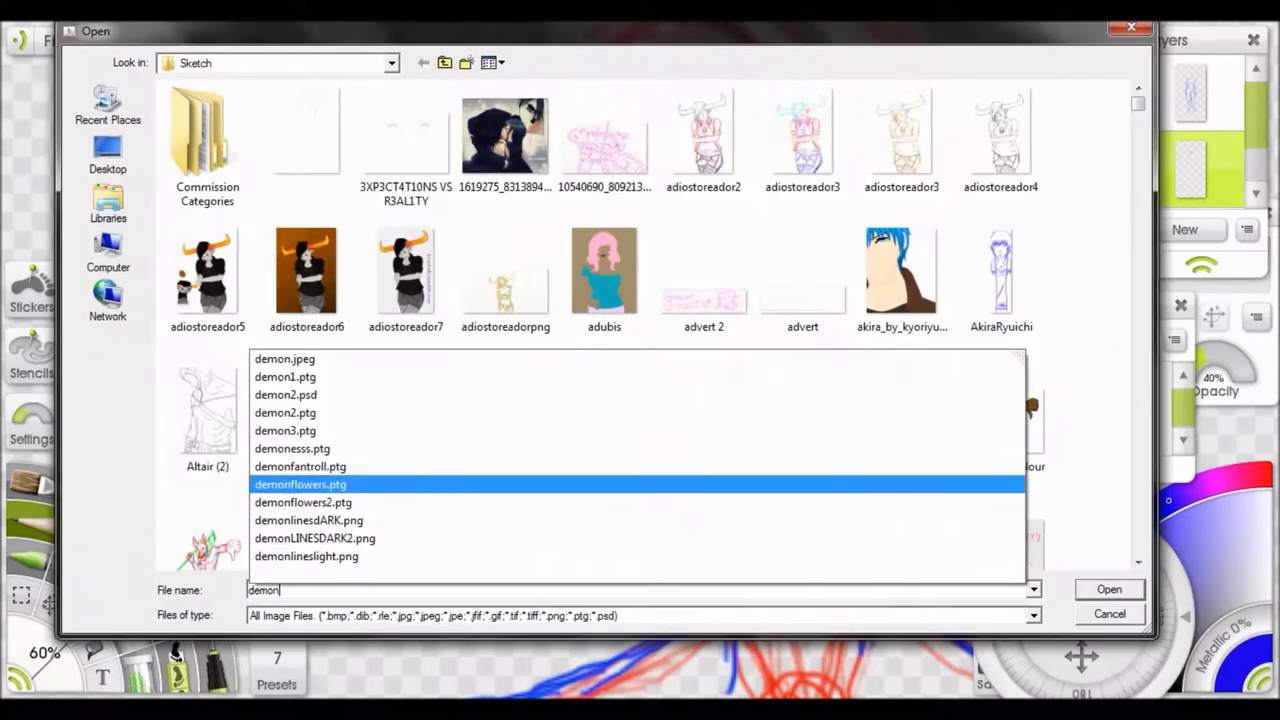
key(Return)
Step: Load the demon line drawing from the Sketch folder as a reference image and place it beside the figure
click(1112, 340)
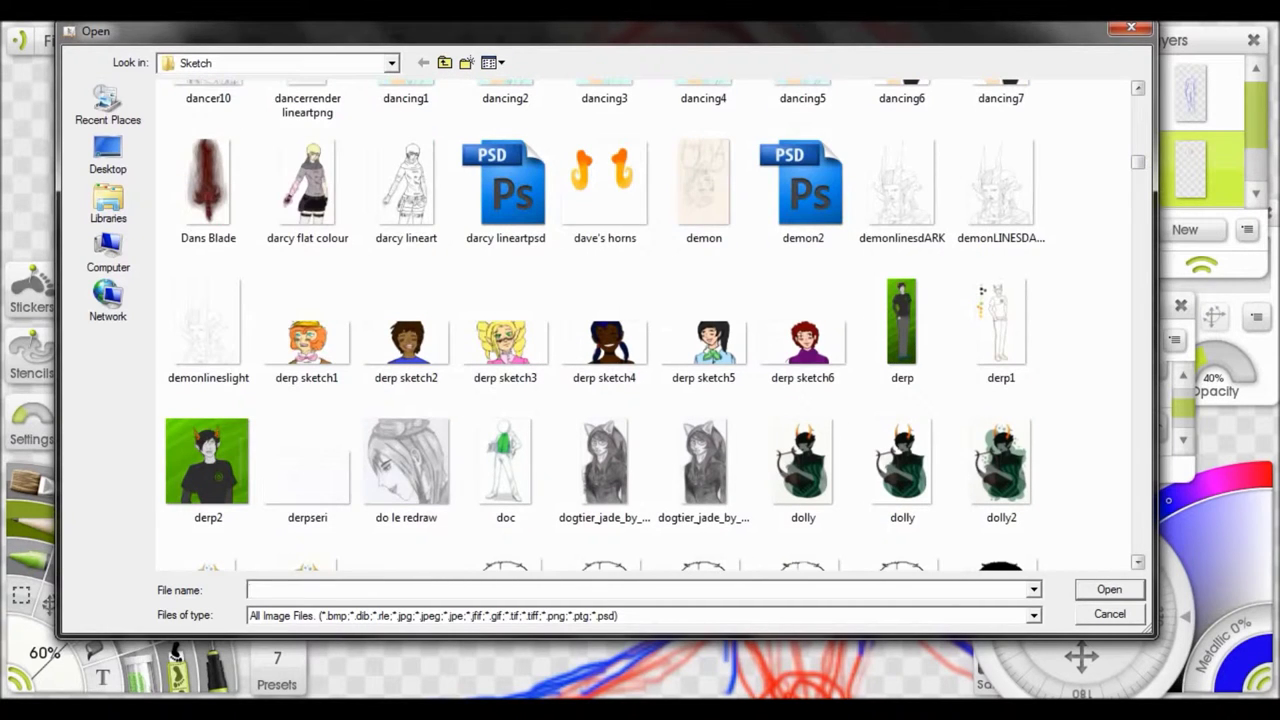
drag(1000, 305, 1105, 365)
key(Escape)
scroll(650, 330, down, 5)
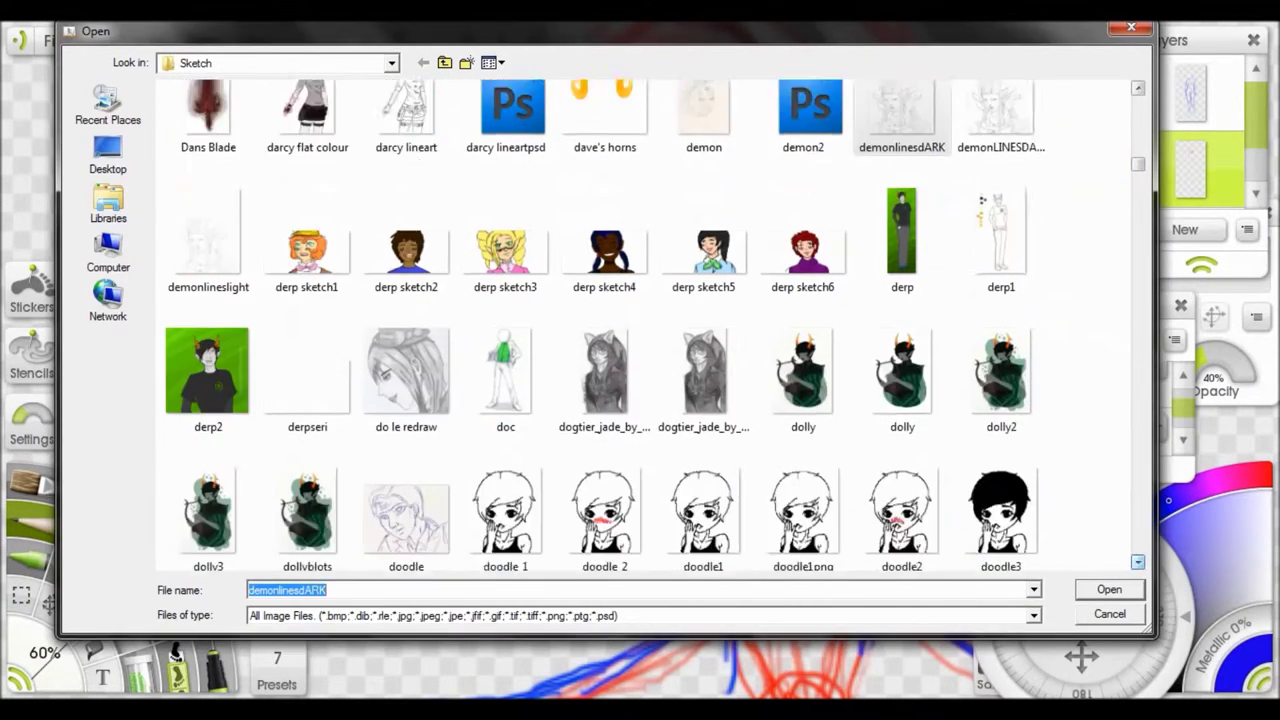
scroll(1005, 330, up, 5)
double_click(1005, 330)
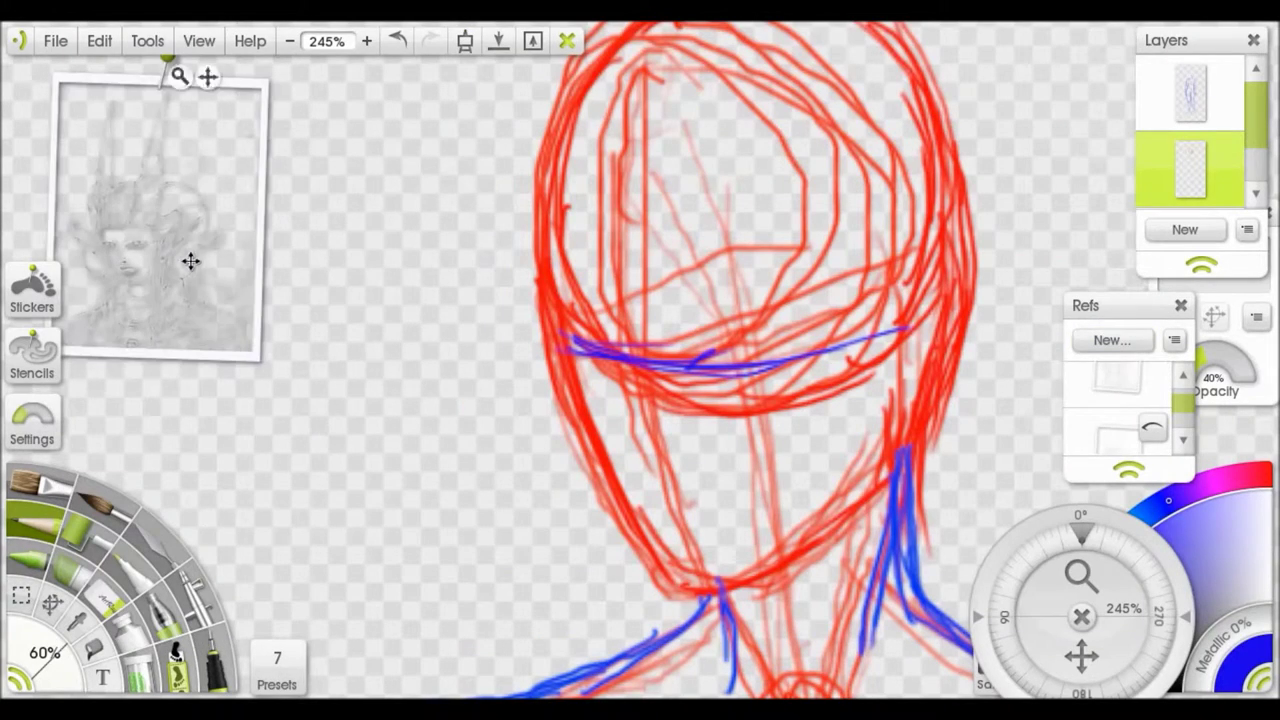
mouse_move(250, 220)
mouse_down()
mouse_move(150, 180)
mouse_move(60, 300)
mouse_move(120, 365)
mouse_up()
Step: Sketch the eyes, nose, mouth, head outline and a pointed ear in blue on the figure layer
drag(1080, 578, 1086, 560)
mouse_move(704, 362)
mouse_down()
mouse_move(817, 350)
mouse_move(727, 387)
mouse_move(752, 393)
mouse_move(714, 357)
mouse_move(784, 352)
mouse_up()
click(1190, 92)
drag(628, 381, 621, 446)
drag(870, 392, 835, 433)
mouse_move(641, 517)
mouse_down()
mouse_move(724, 548)
mouse_move(656, 540)
mouse_up()
mouse_move(553, 375)
mouse_down()
mouse_move(563, 455)
mouse_move(653, 572)
mouse_move(718, 603)
mouse_move(741, 598)
mouse_move(851, 546)
mouse_move(910, 476)
mouse_move(968, 283)
mouse_move(1113, 197)
mouse_move(1083, 210)
mouse_move(1106, 229)
mouse_move(991, 388)
mouse_move(916, 446)
mouse_up()
drag(1080, 578, 1050, 580)
mouse_move(568, 352)
mouse_down()
mouse_move(571, 208)
mouse_move(641, 122)
mouse_move(733, 111)
mouse_move(821, 145)
mouse_move(891, 240)
mouse_move(904, 300)
mouse_up()
Step: Hide the construction layers, then transform the selected head to enlarge it slightly
click(1081, 616)
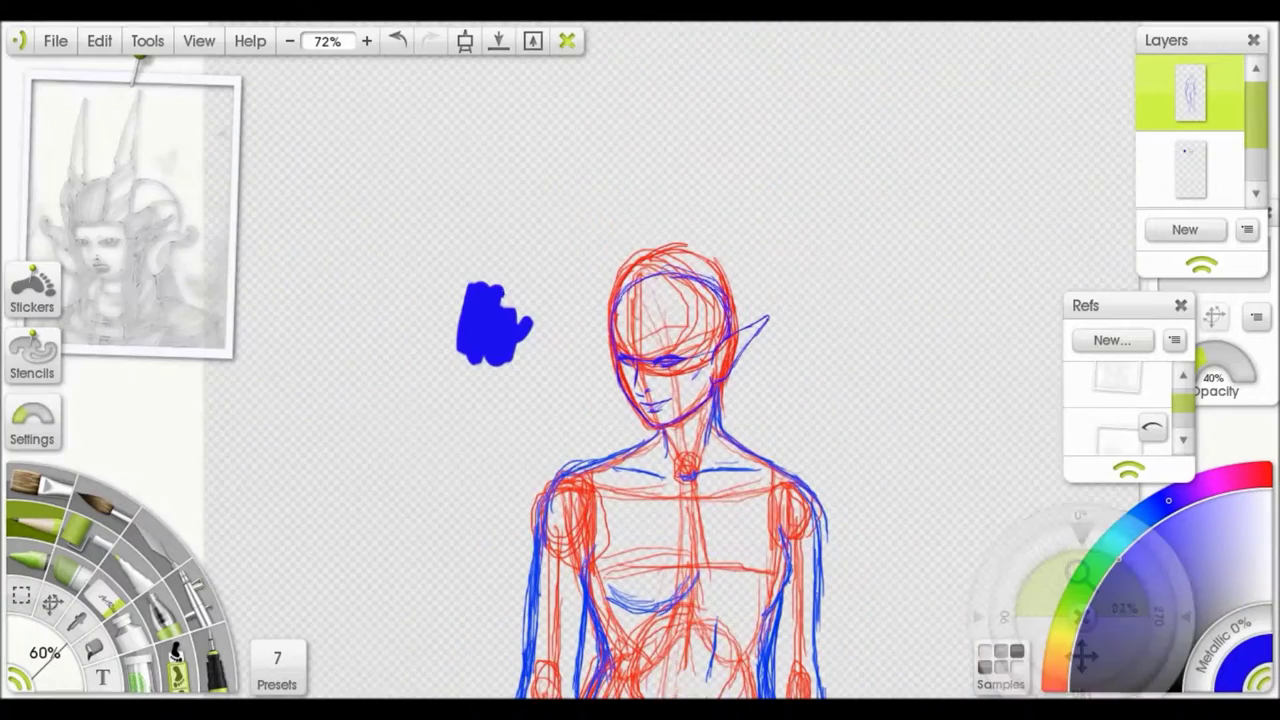
click(1151, 148)
scroll(665, 380, down, 1)
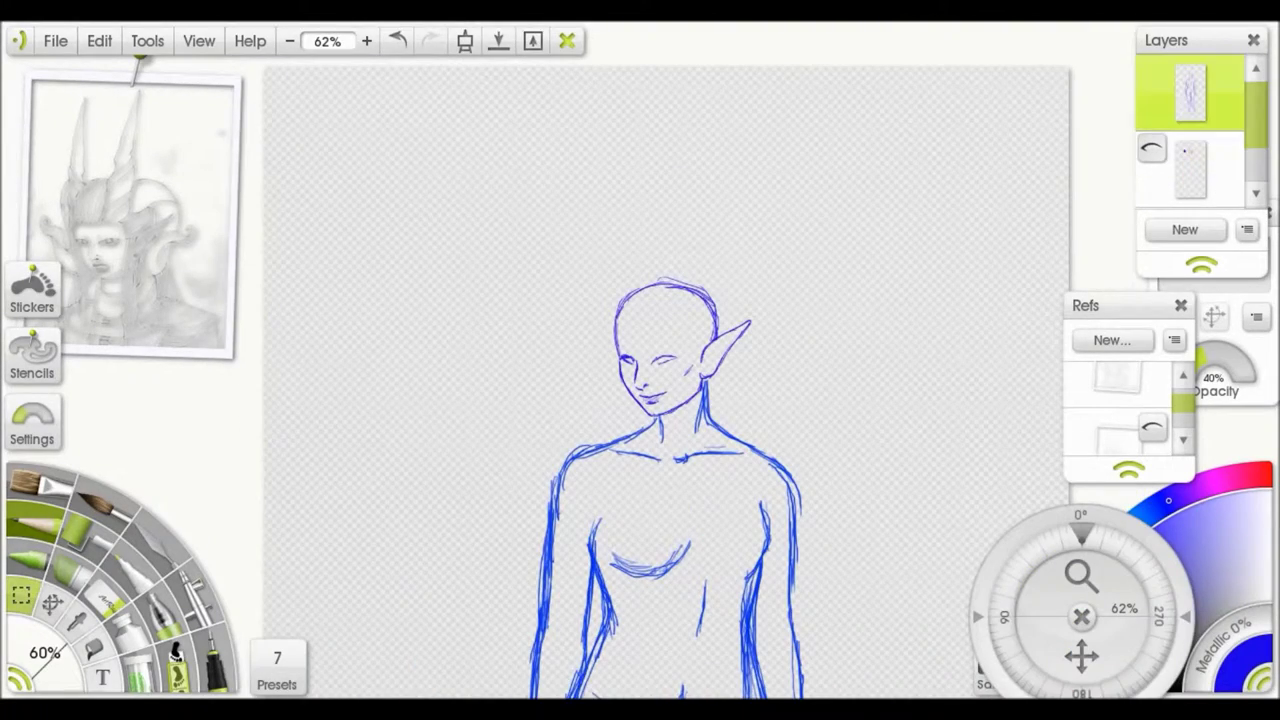
key(ctrl+t)
key(ctrl+minus)
key(ctrl+minus)
key(ctrl+minus)
key(ctrl+minus)
key(ctrl+plus)
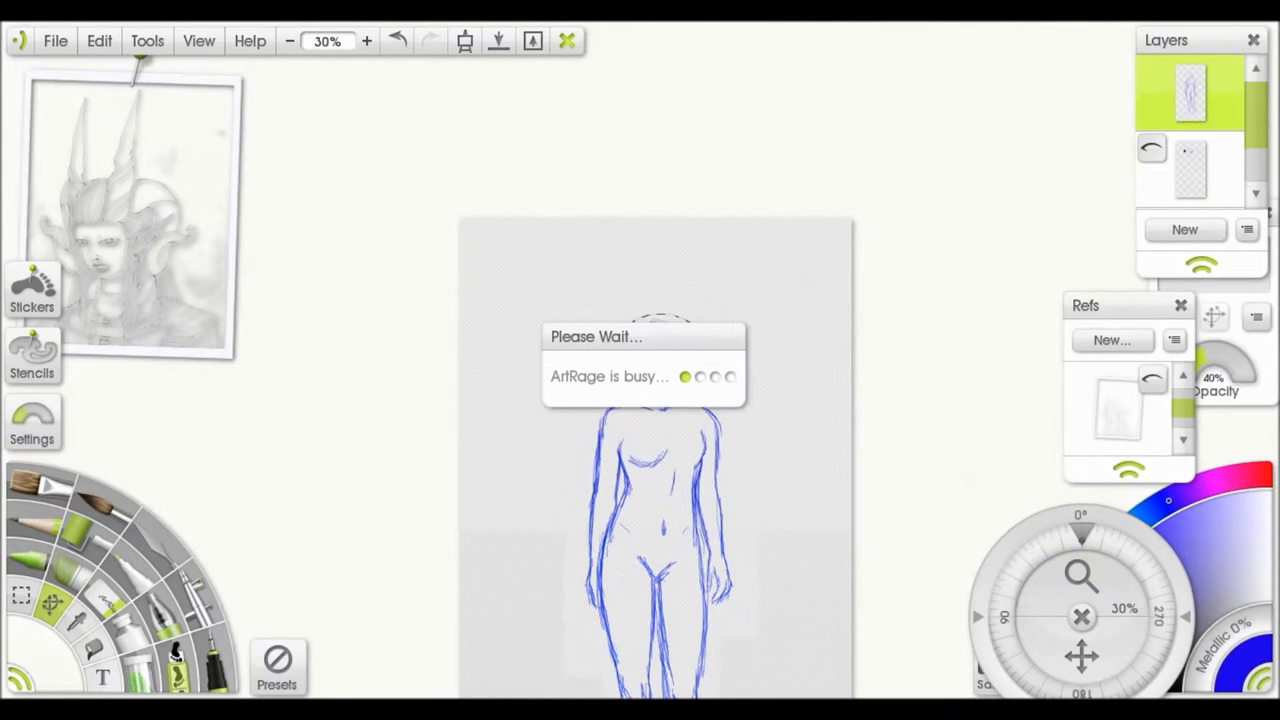
Step: Add a new layer, clear the head selection and sketch a bent arm skeleton in dark green over the figure's left arm
click(1185, 229)
click(21, 596)
click(32, 420)
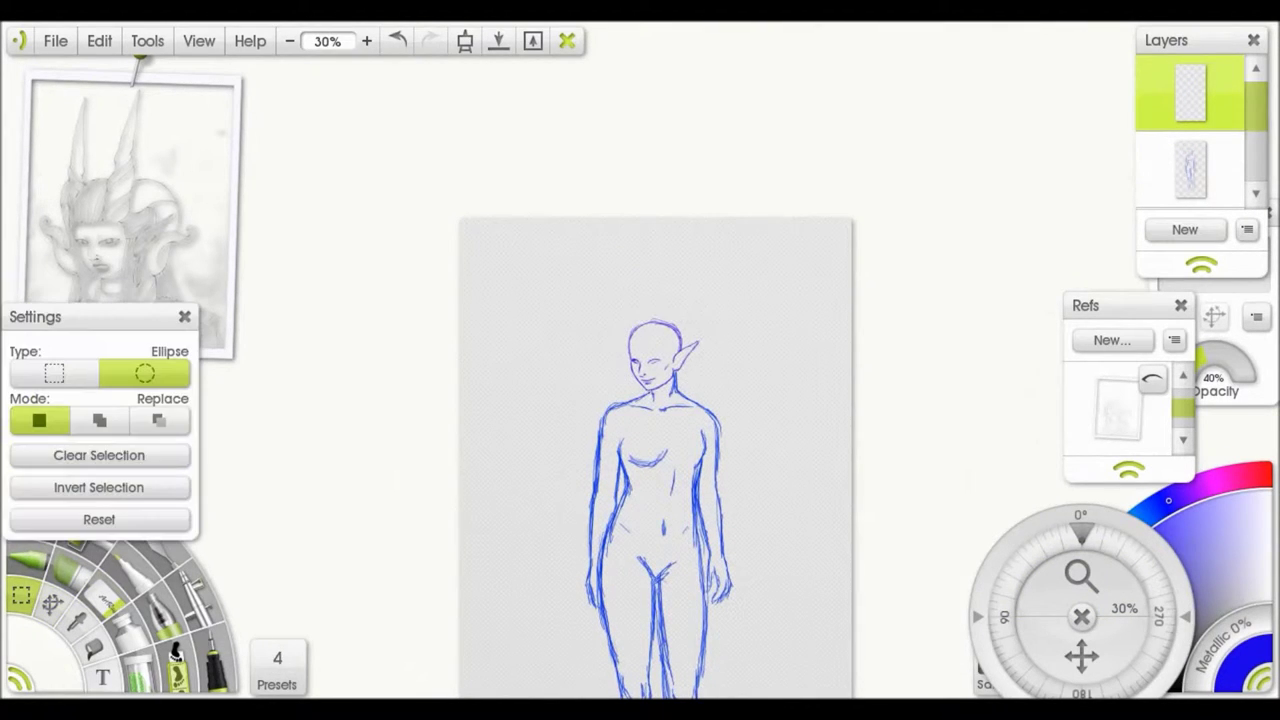
key(ctrl+plus)
click(1227, 191)
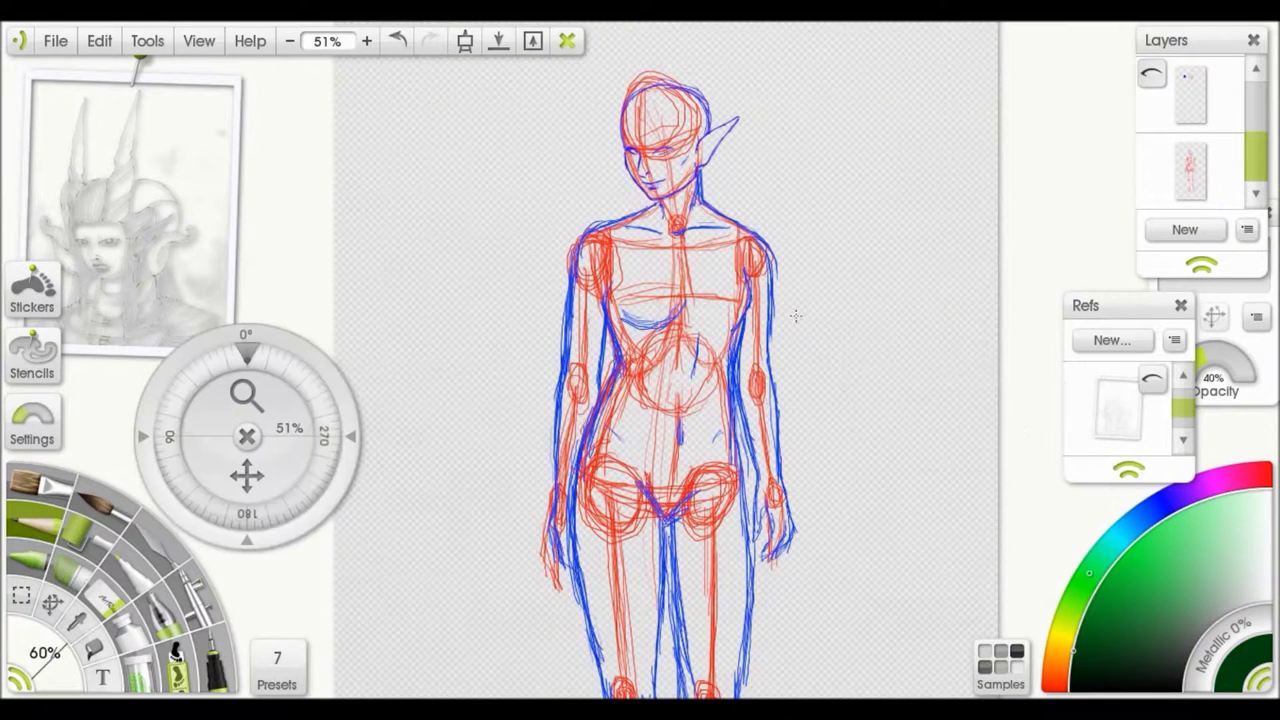
mouse_move(750, 245)
mouse_down()
mouse_move(746, 389)
mouse_move(796, 482)
mouse_up()
click(397, 40)
Step: On the top layer, outline the bent left arm in blue around the green arm skeleton
click(1190, 170)
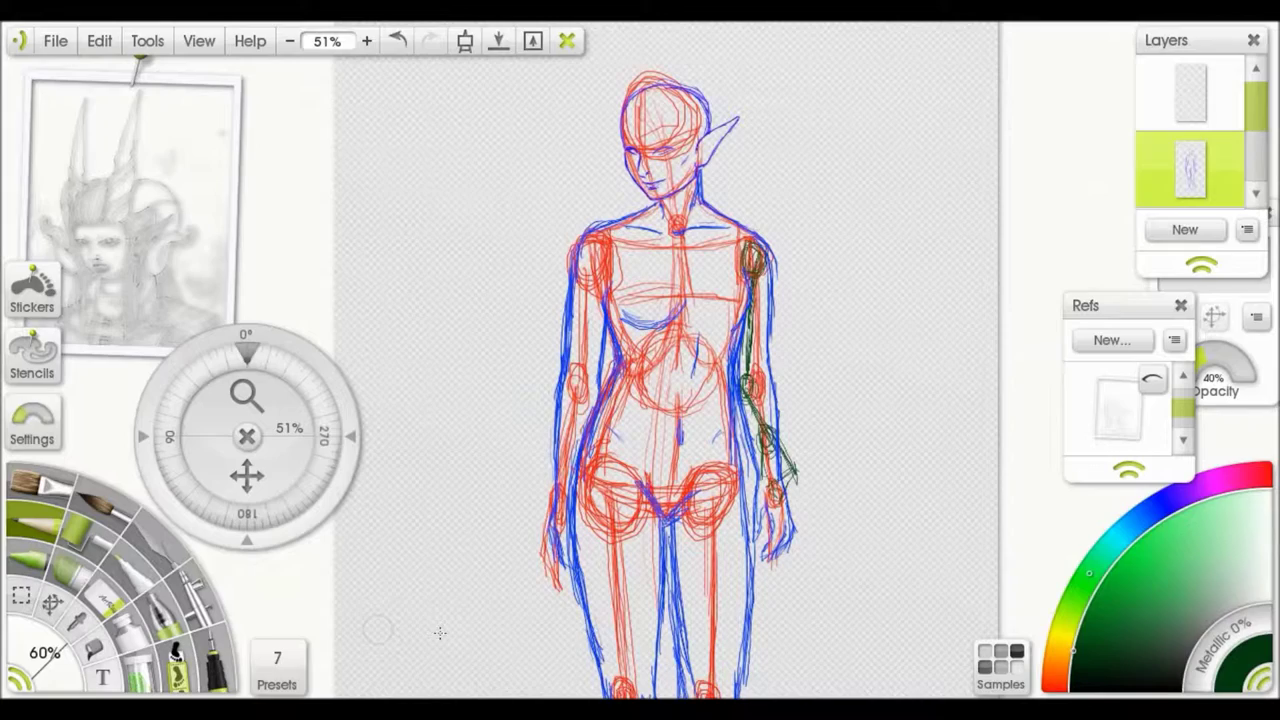
click(1168, 500)
click(1190, 92)
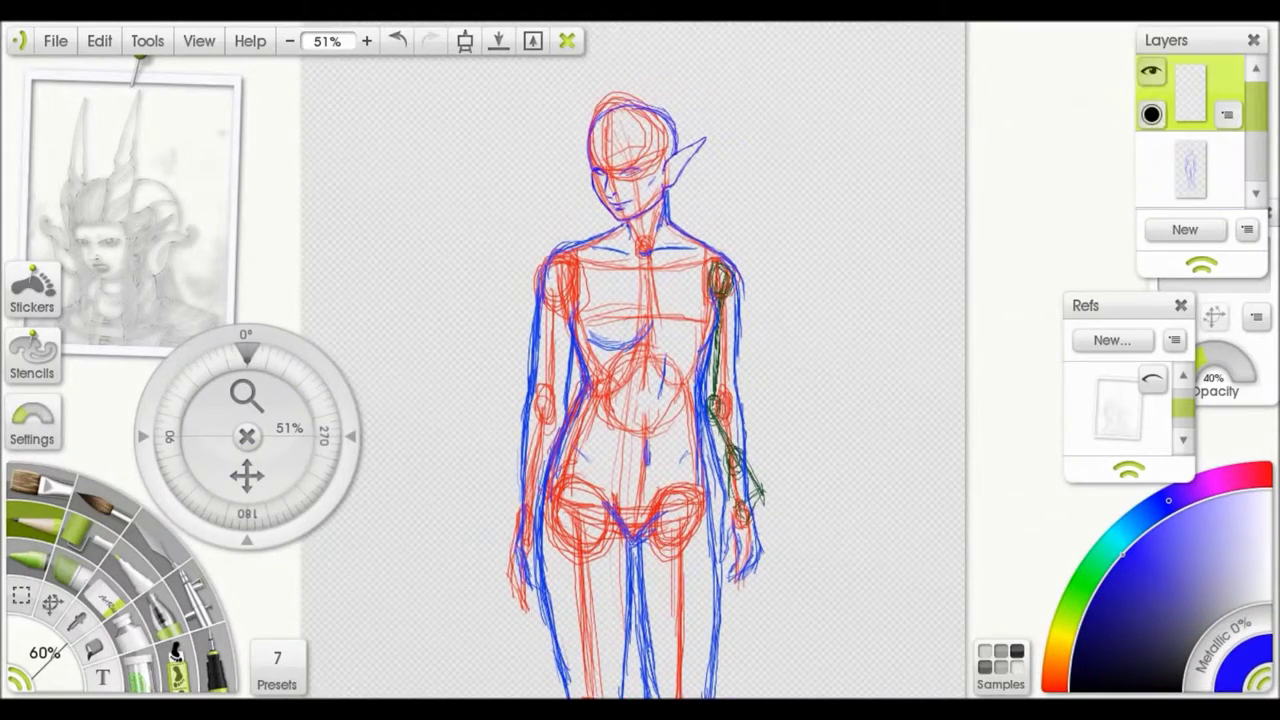
scroll(640, 360, up, 3)
drag(888, 224, 900, 370)
key(ctrl+z)
mouse_move(790, 430)
mouse_down()
mouse_move(848, 534)
mouse_move(820, 435)
mouse_up()
drag(766, 344, 855, 480)
key(ctrl+z)
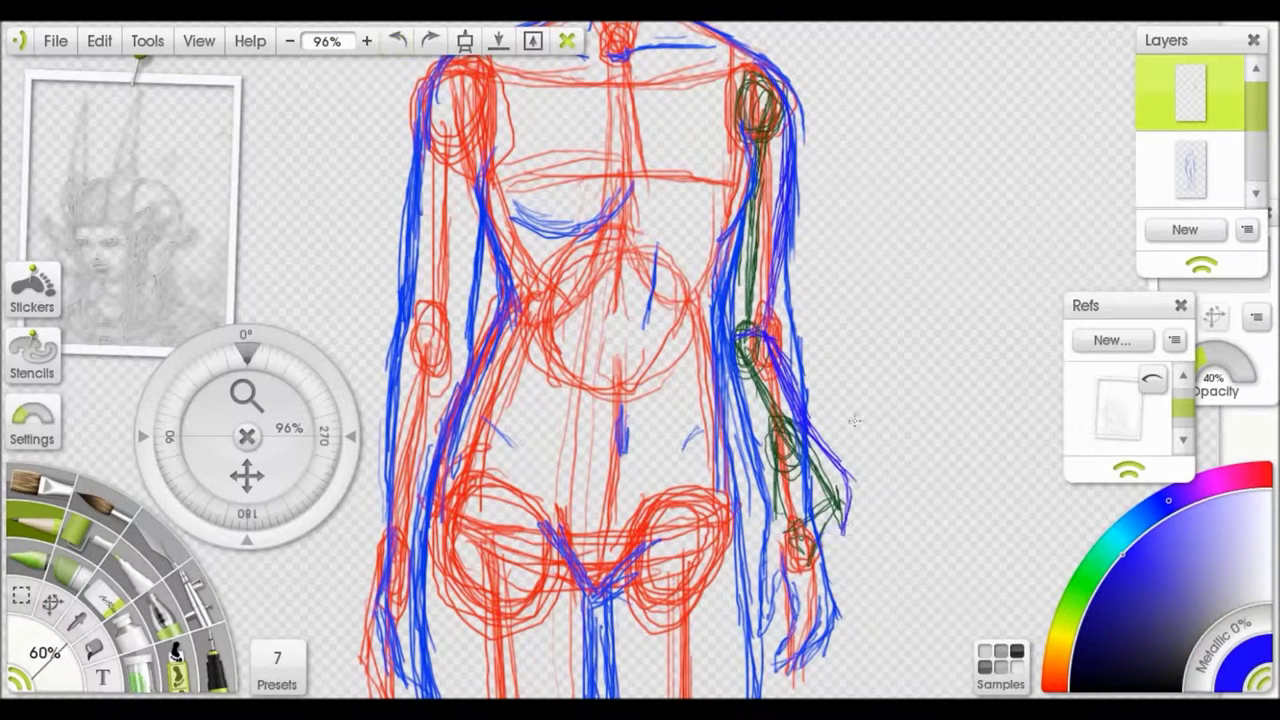
Step: Erase the original left arm and hand from the figure layer and hide the construction layers
key(p)
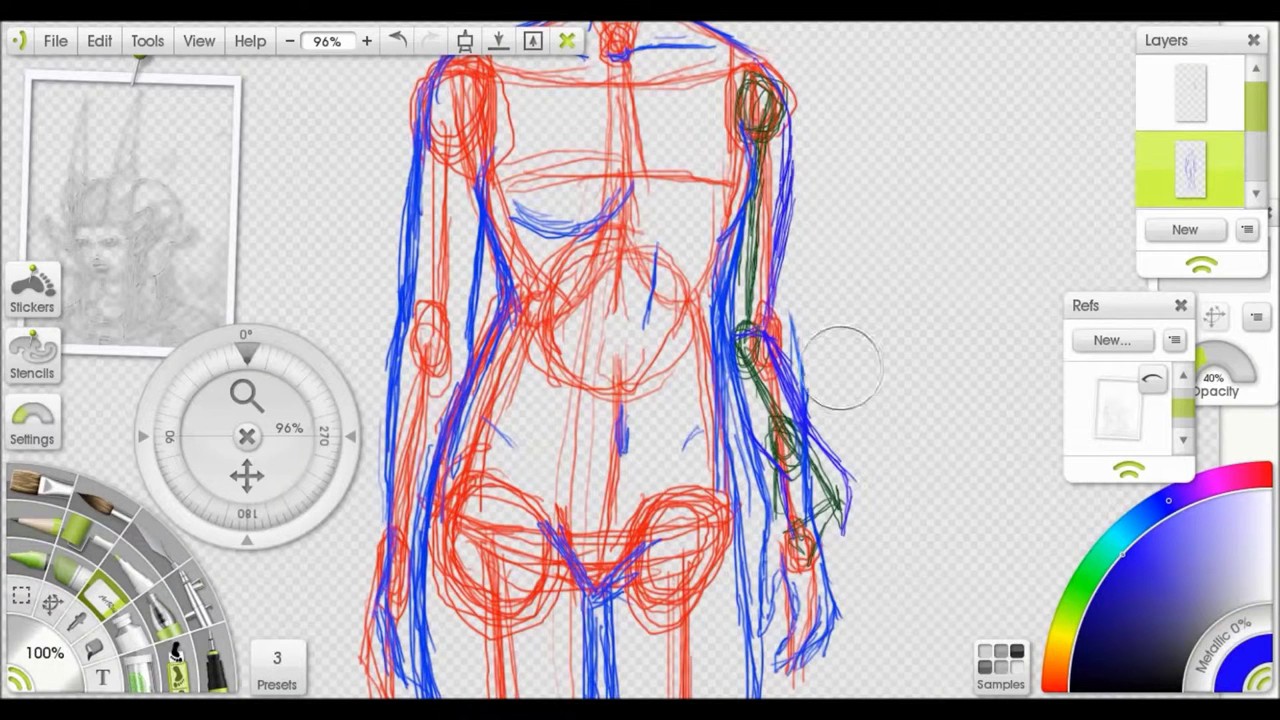
click(1151, 160)
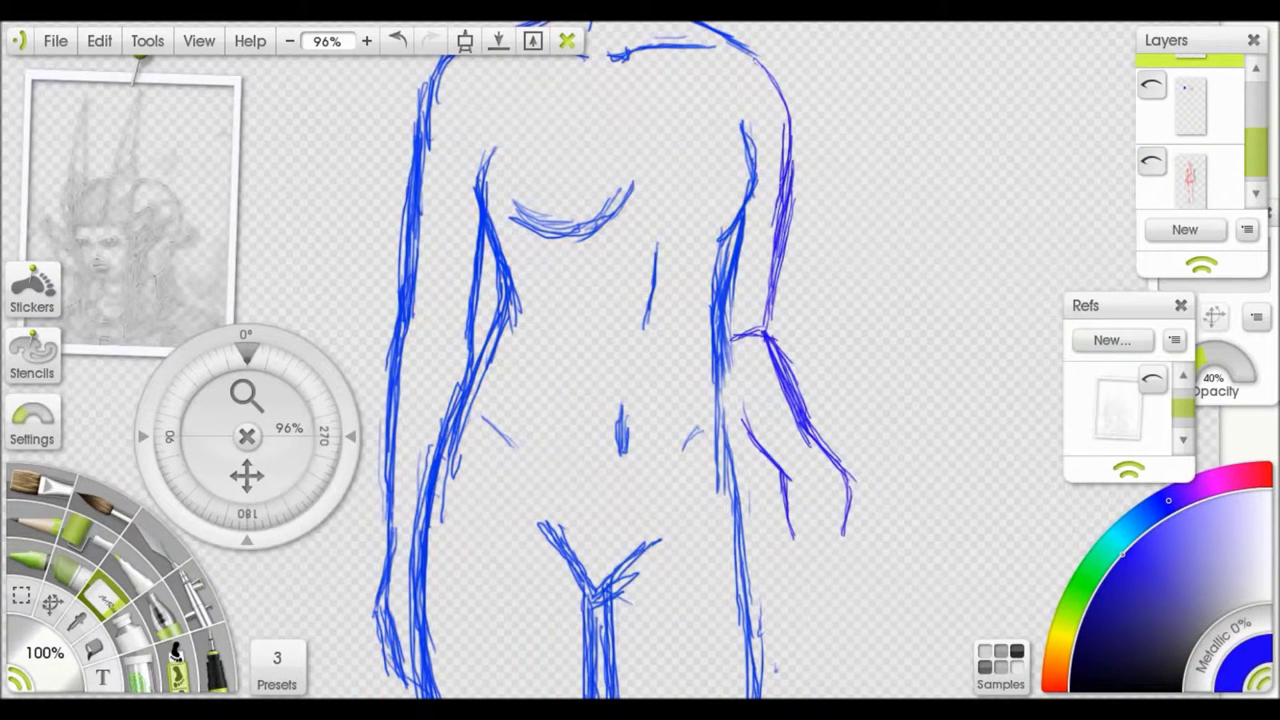
key(ctrl+z)
Step: Redraw the underside of the bent forearm and sketch a hand with curled fingers at its end
key(p)
drag(725, 375, 790, 485)
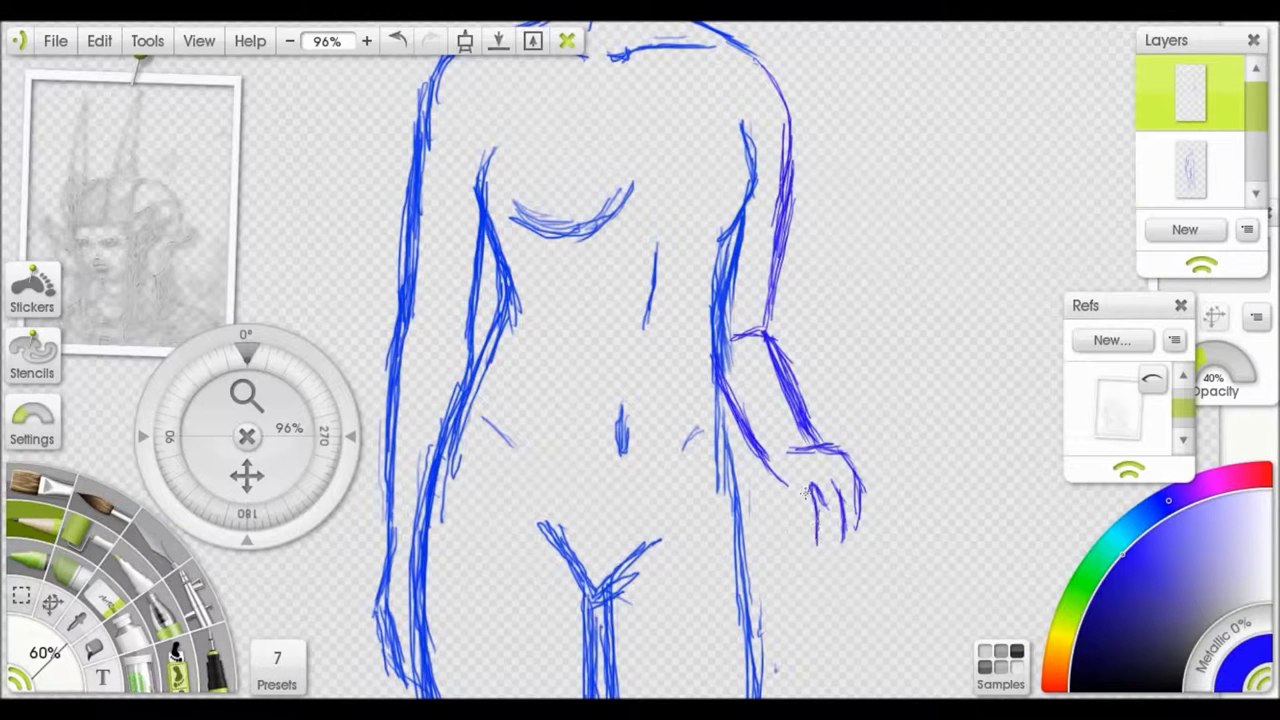
drag(850, 501, 854, 538)
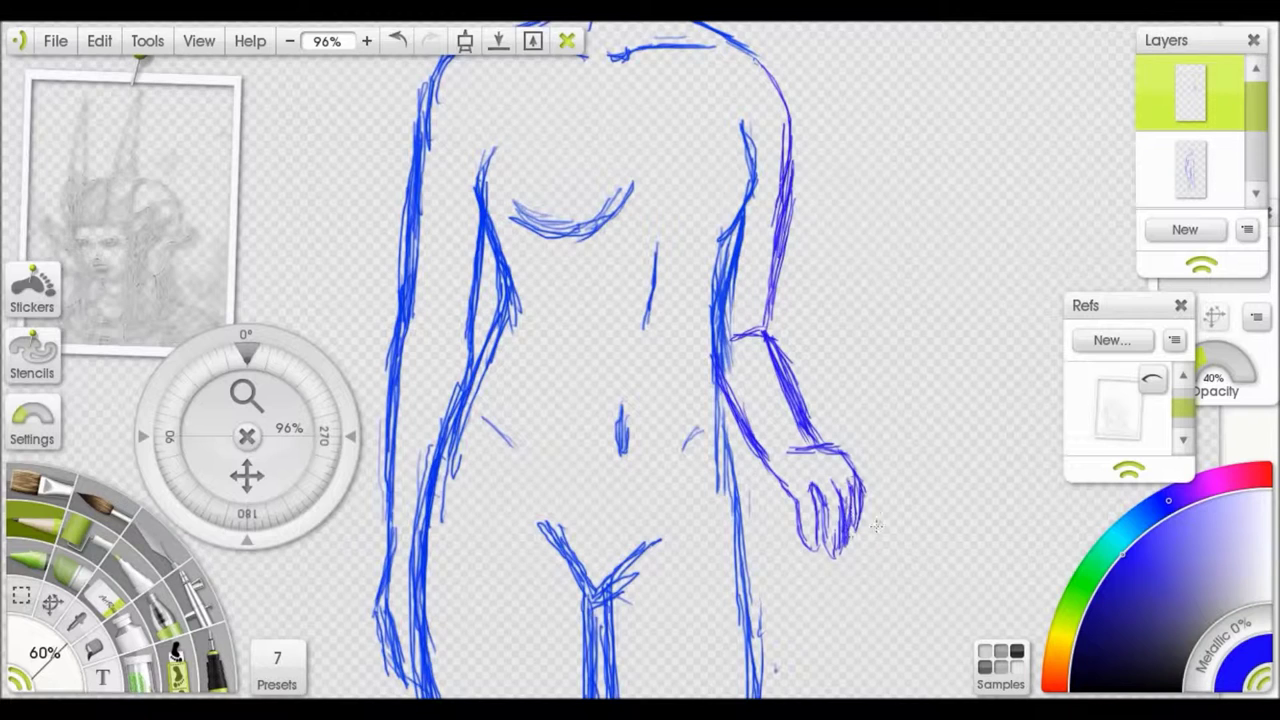
drag(852, 468, 846, 572)
Step: Erase the first hand sketch and redraw the wrist and hand with a thumb and separate fingers
key(e)
mouse_move(805, 445)
mouse_down()
mouse_move(850, 482)
mouse_move(841, 514)
mouse_up()
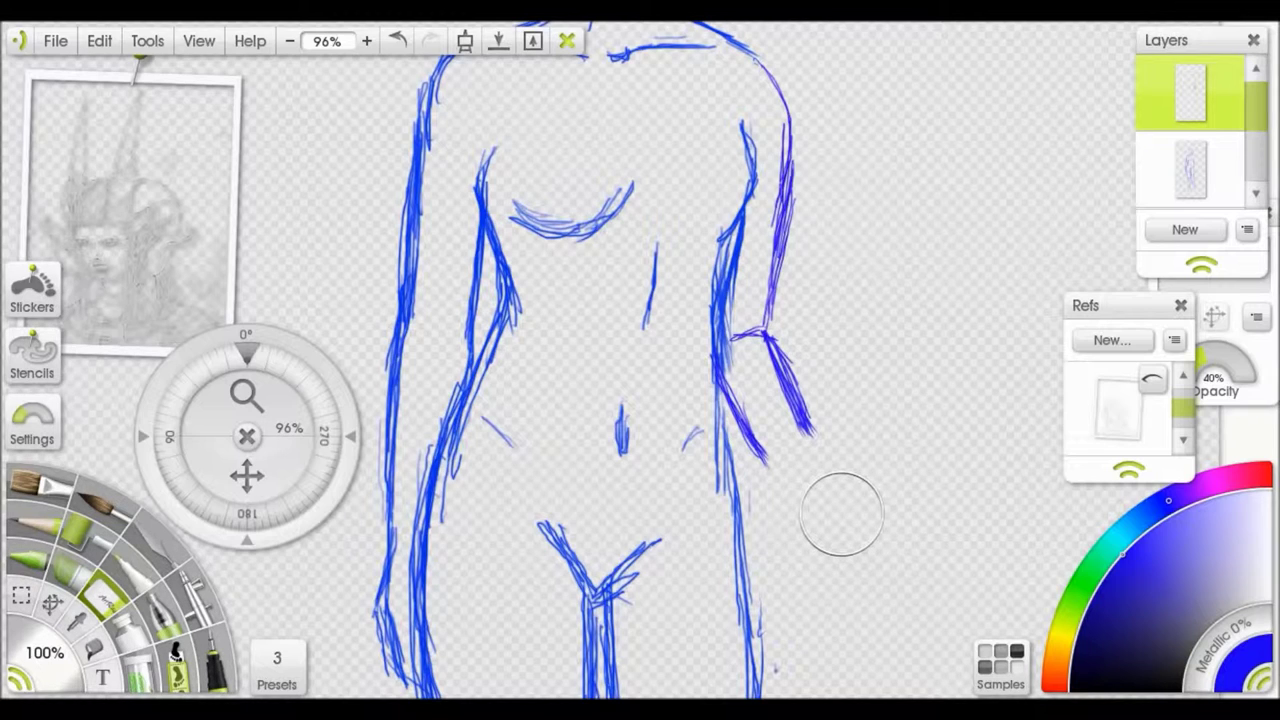
drag(841, 514, 671, 436)
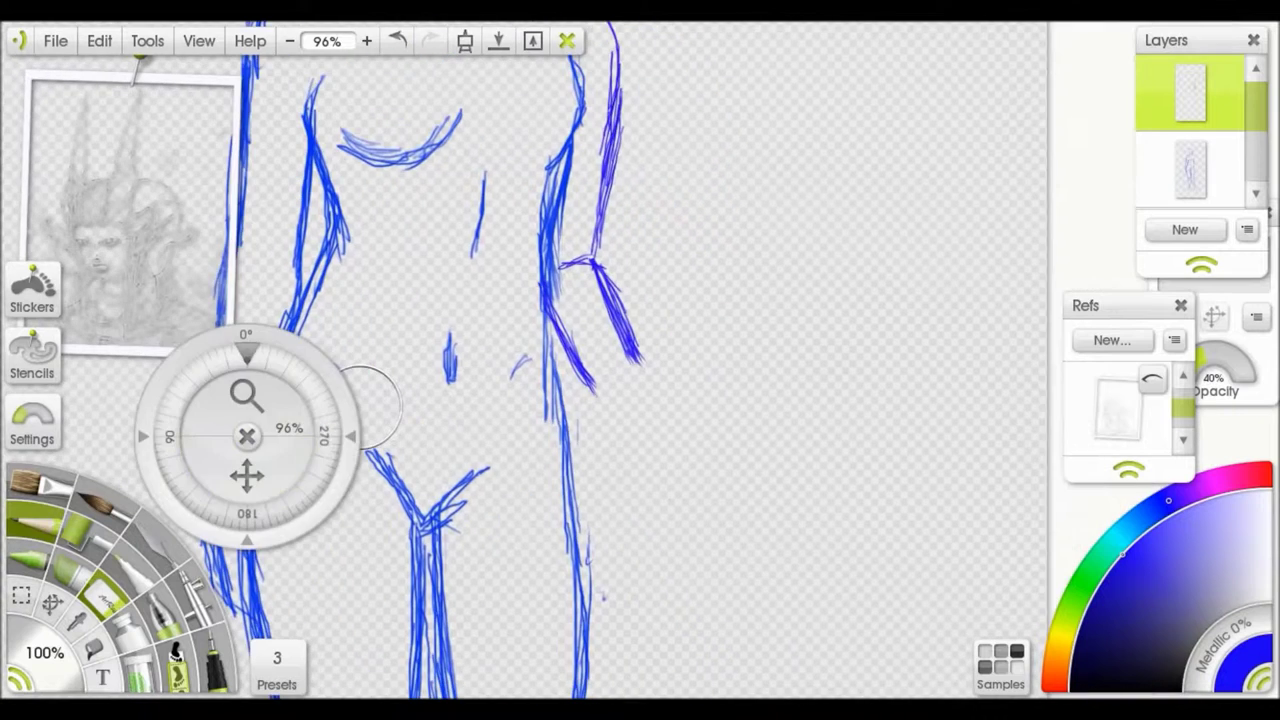
key(p)
scroll(616, 466, up, 3)
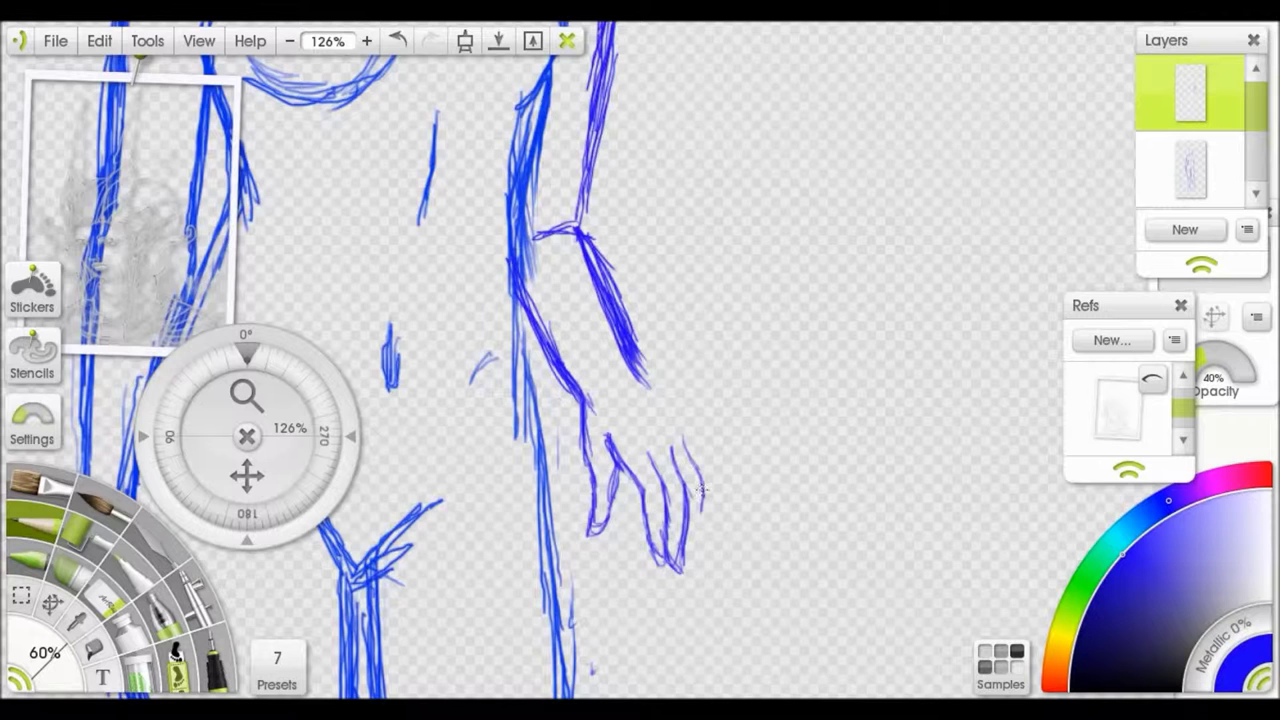
mouse_move(656, 378)
mouse_down()
mouse_move(700, 470)
mouse_move(690, 440)
mouse_up()
Step: Erase the rough forearm lines of the re-posed left arm and redraw its elbow, forearm and outer upper-arm contour in blue
key(ctrl+0)
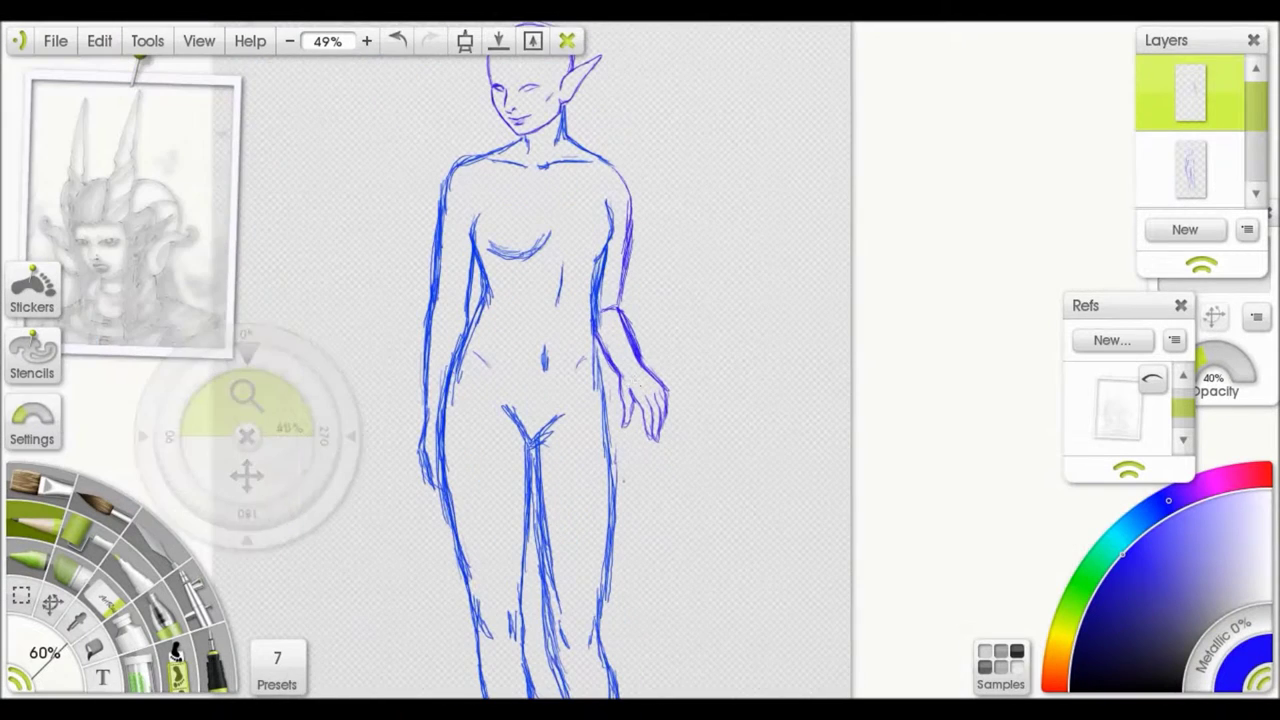
key(e)
drag(623, 320, 607, 372)
key(p)
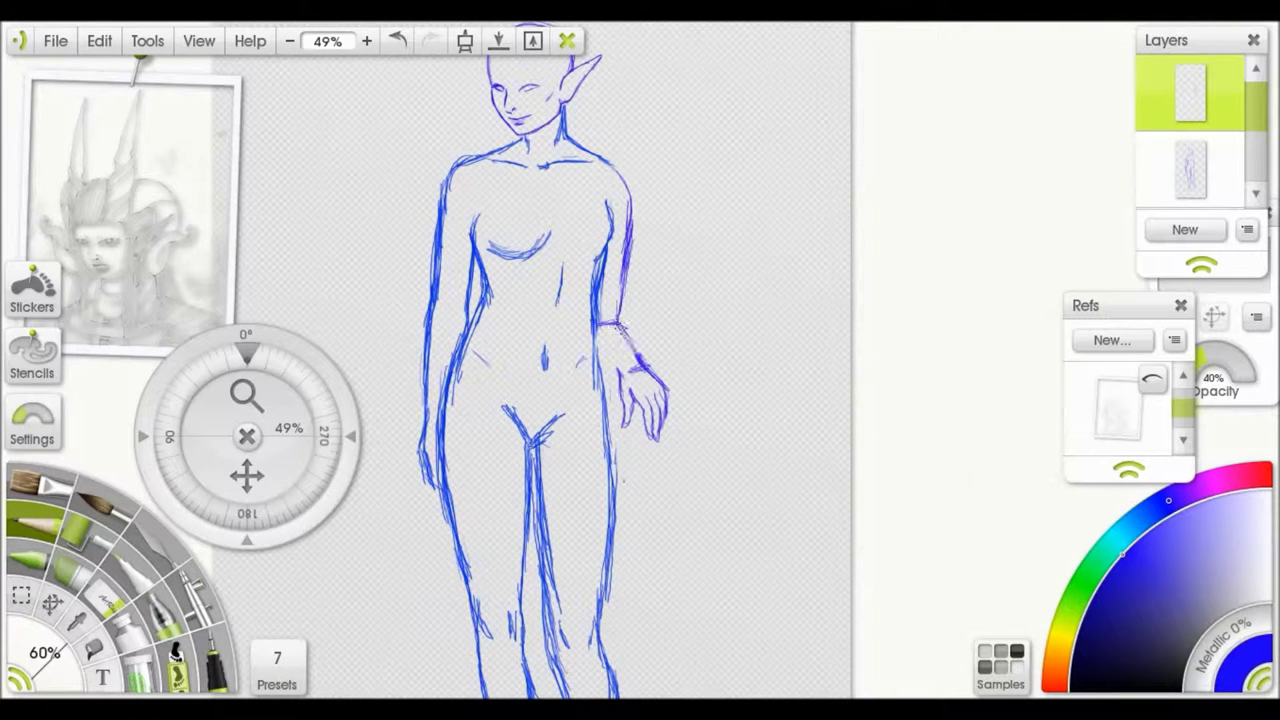
mouse_move(627, 165)
mouse_down()
mouse_move(618, 300)
mouse_move(640, 325)
mouse_up()
key(e)
key(p)
mouse_move(670, 265)
mouse_down()
mouse_move(680, 280)
mouse_move(735, 240)
mouse_move(710, 276)
mouse_up()
key(e)
Step: Merge the arm layer with the figure layer below and save the painting
click(1152, 378)
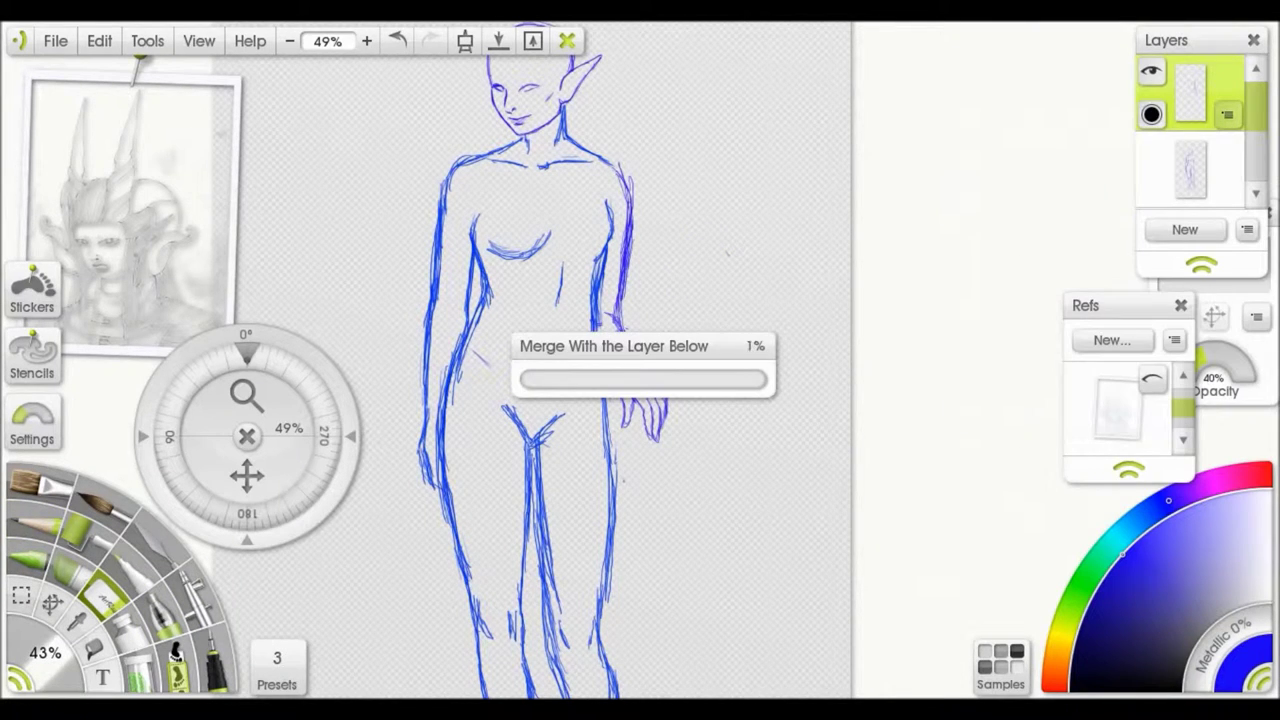
click(55, 41)
key(ctrl+s)
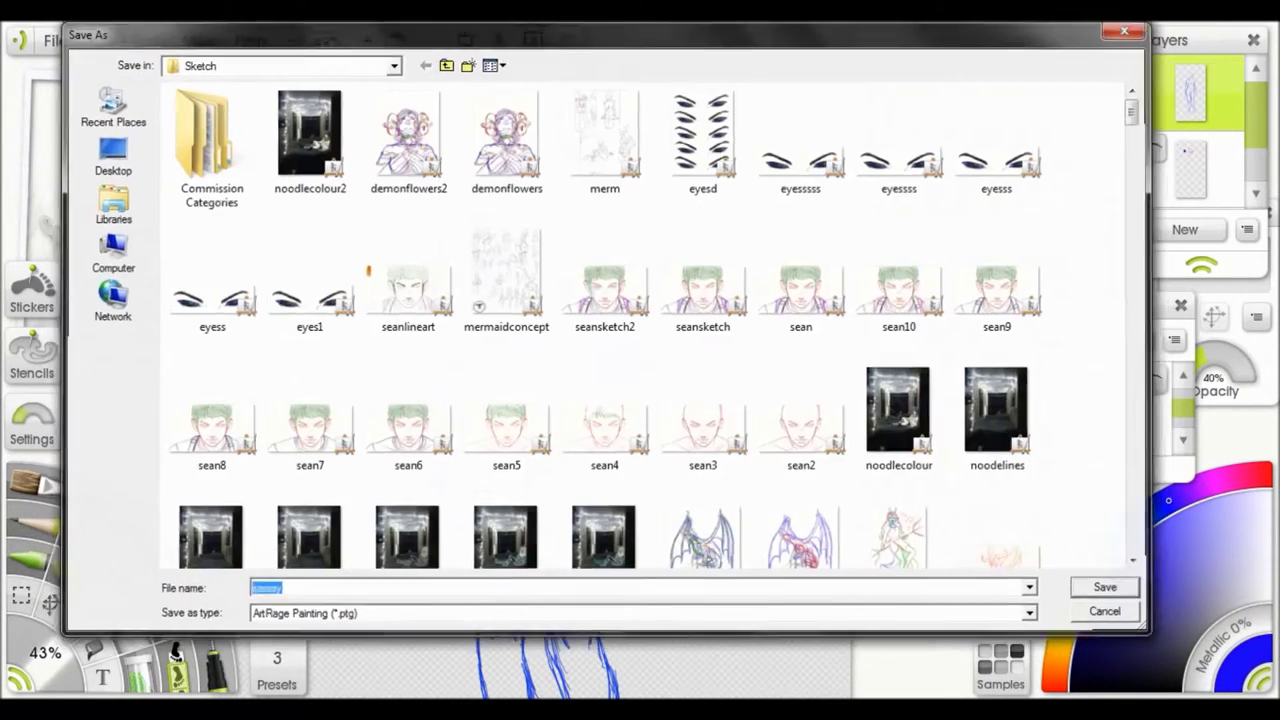
key(Return)
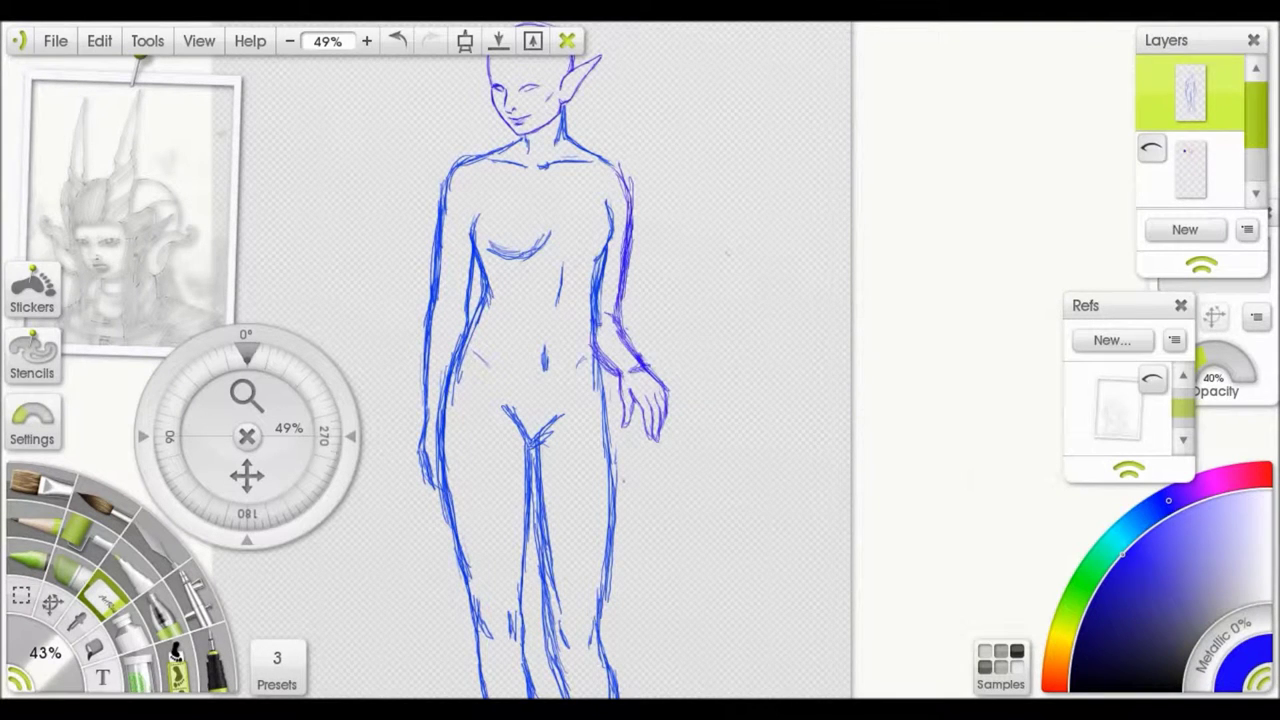
Step: Remove the leftover construction layers and erase the curved line on the figure's chest
click(1247, 229)
click(1000, 457)
drag(497, 258, 477, 230)
Step: Redraw the armpit mark and a flatter chest line in blue and reinforce the outer thigh contour
key(p)
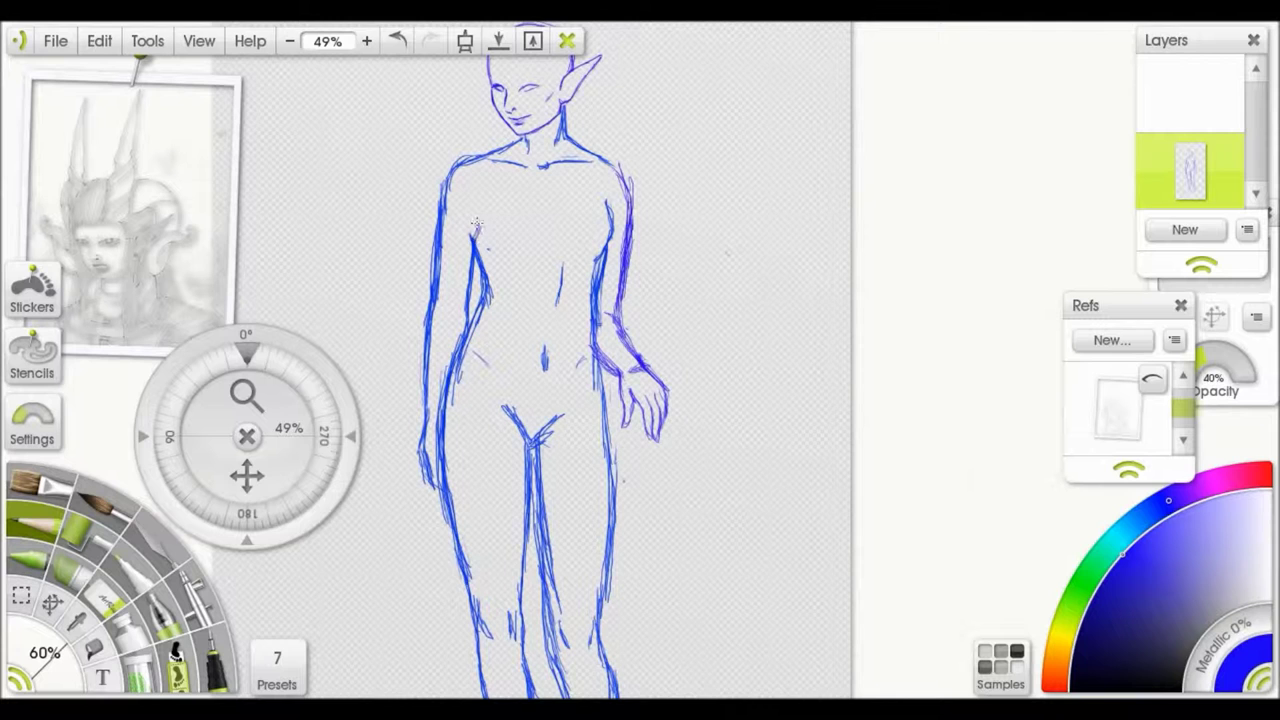
drag(495, 285, 448, 462)
drag(456, 370, 438, 488)
drag(598, 365, 617, 528)
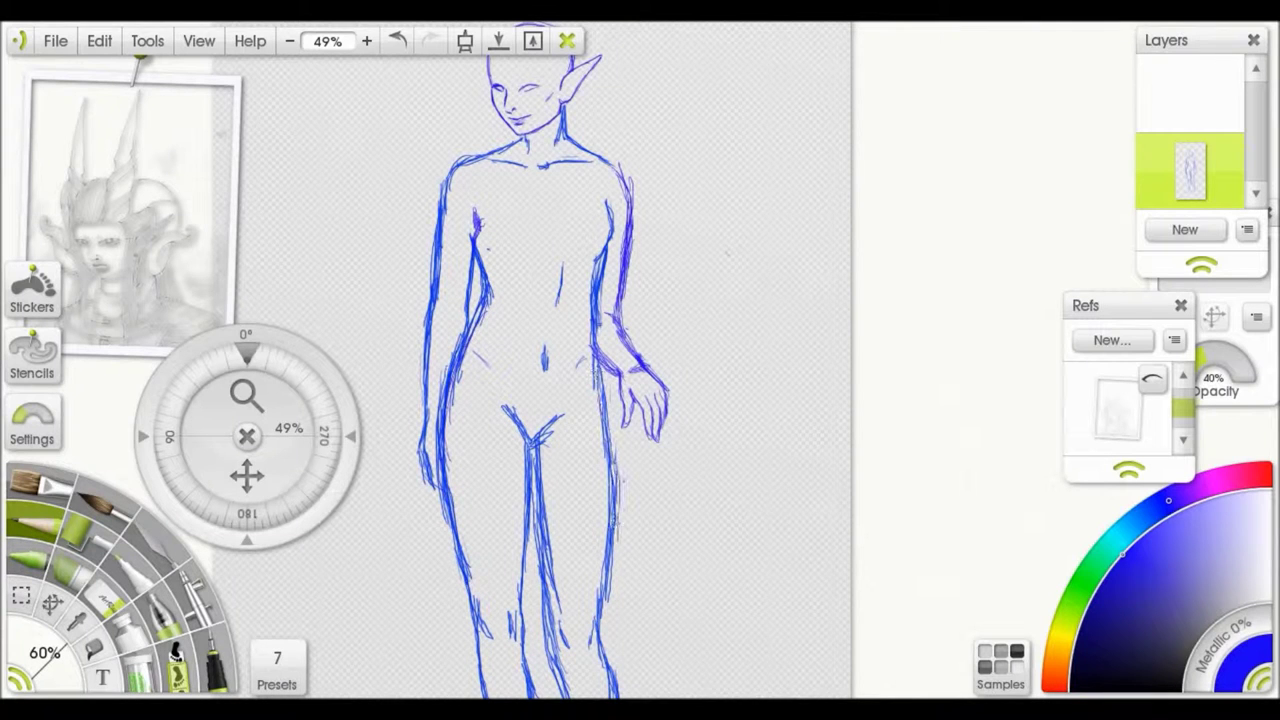
Step: On a new layer, draw the irises in both eyes in red and add a small red mark above the upper lip
key(ctrl+shift+n)
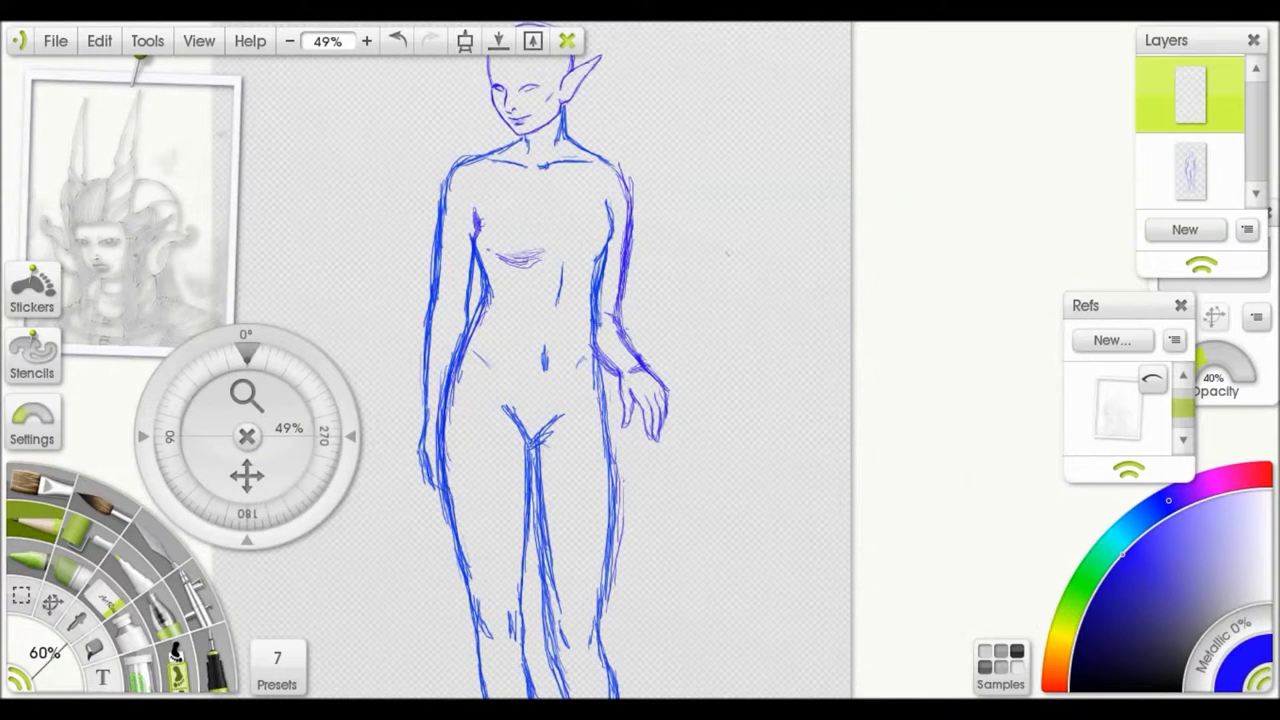
drag(246, 476, 310, 650)
drag(246, 395, 340, 395)
mouse_move(713, 311)
mouse_down()
mouse_move(758, 293)
mouse_move(758, 306)
mouse_up()
key(ctrl+z)
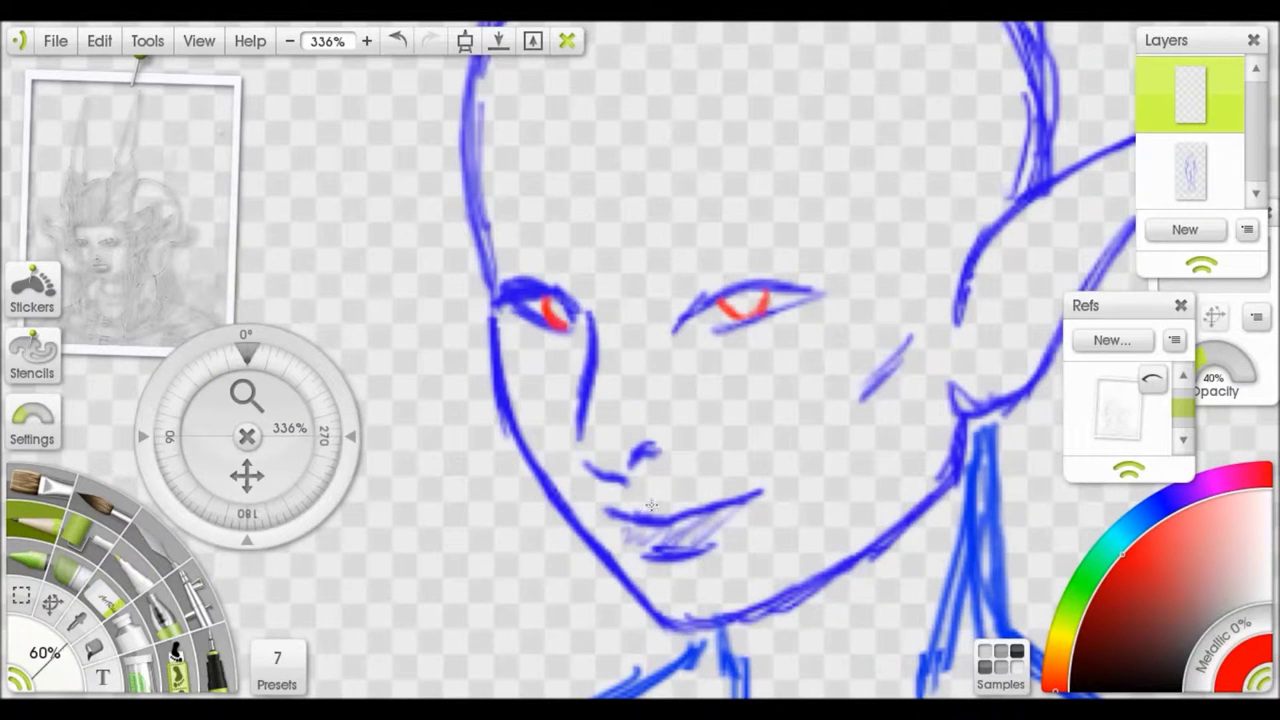
click(651, 506)
drag(651, 506, 575, 511)
Step: Sketch the inner ridge and folds of the pointed ear in red and shade the inner brow areas
drag(1108, 140, 920, 330)
mouse_move(1000, 226)
mouse_down()
mouse_move(960, 300)
mouse_move(990, 280)
mouse_up()
scroll(660, 320, down, 1)
mouse_move(618, 284)
mouse_down()
mouse_move(600, 322)
mouse_move(644, 300)
mouse_up()
drag(528, 288, 506, 322)
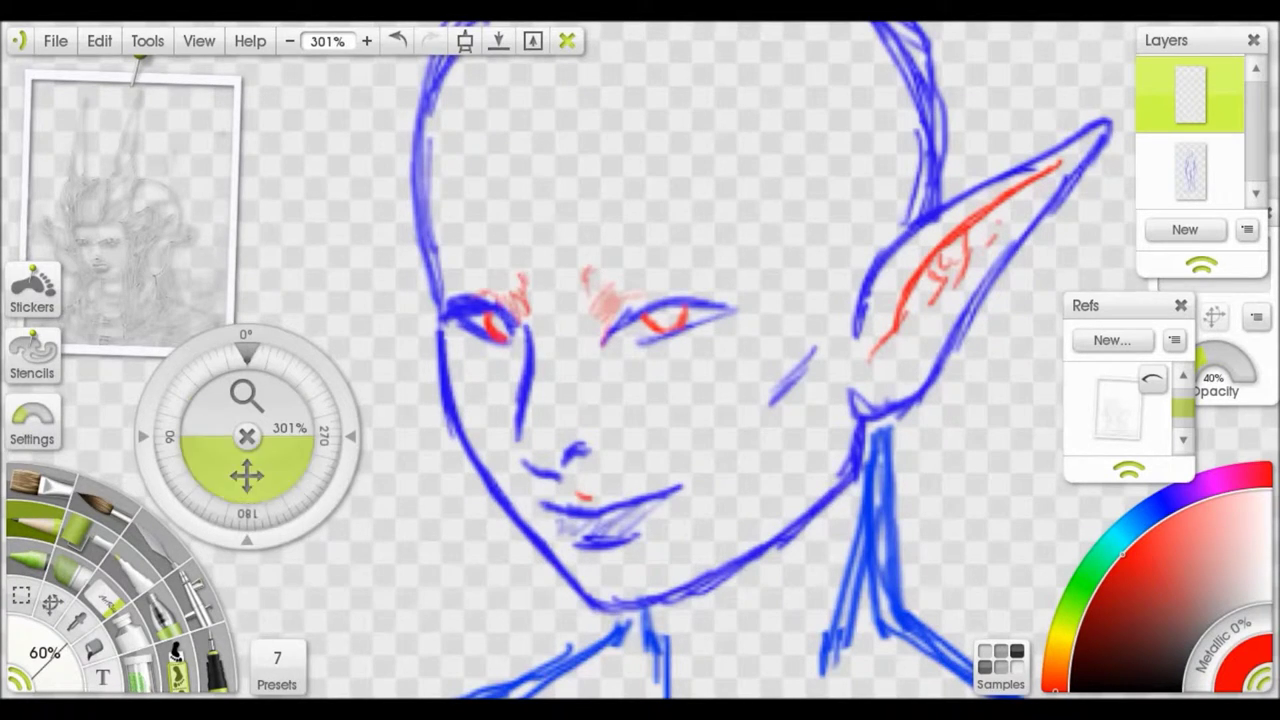
Step: Sketch the bases and first outlines of two tall, straight, pointed horns in red rising from the forehead
scroll(588, 278, down, 4)
drag(674, 375, 724, 388)
drag(528, 381, 553, 377)
scroll(553, 377, down, 2)
drag(674, 360, 746, 34)
scroll(608, 371, down, 3)
drag(573, 398, 592, 180)
Step: Build up both tall horns with repeated red strokes toward the tips and add thicker curved bands at their bases
drag(678, 312, 700, 182)
drag(686, 337, 703, 180)
drag(703, 180, 655, 405)
mouse_move(580, 345)
mouse_down()
mouse_move(583, 404)
mouse_move(595, 160)
mouse_up()
drag(566, 420, 592, 212)
drag(668, 250, 710, 150)
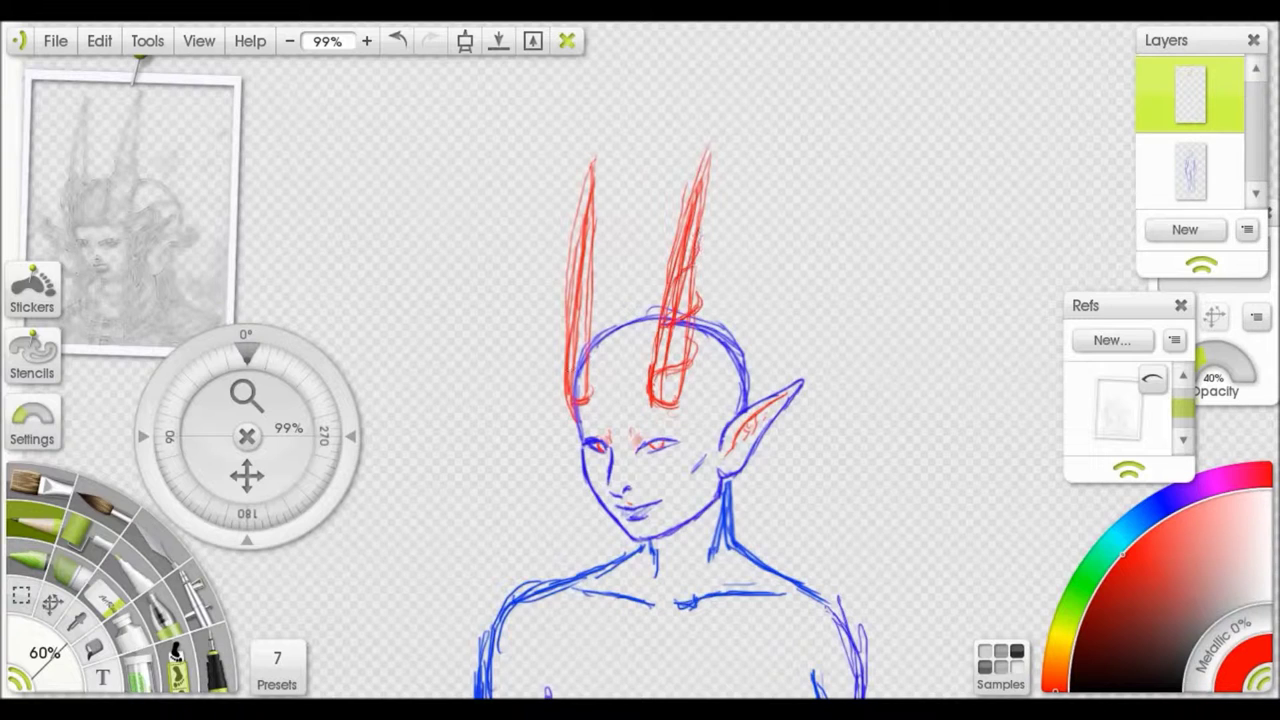
drag(692, 287, 655, 305)
mouse_move(565, 318)
mouse_down()
mouse_move(595, 175)
mouse_move(605, 404)
mouse_up()
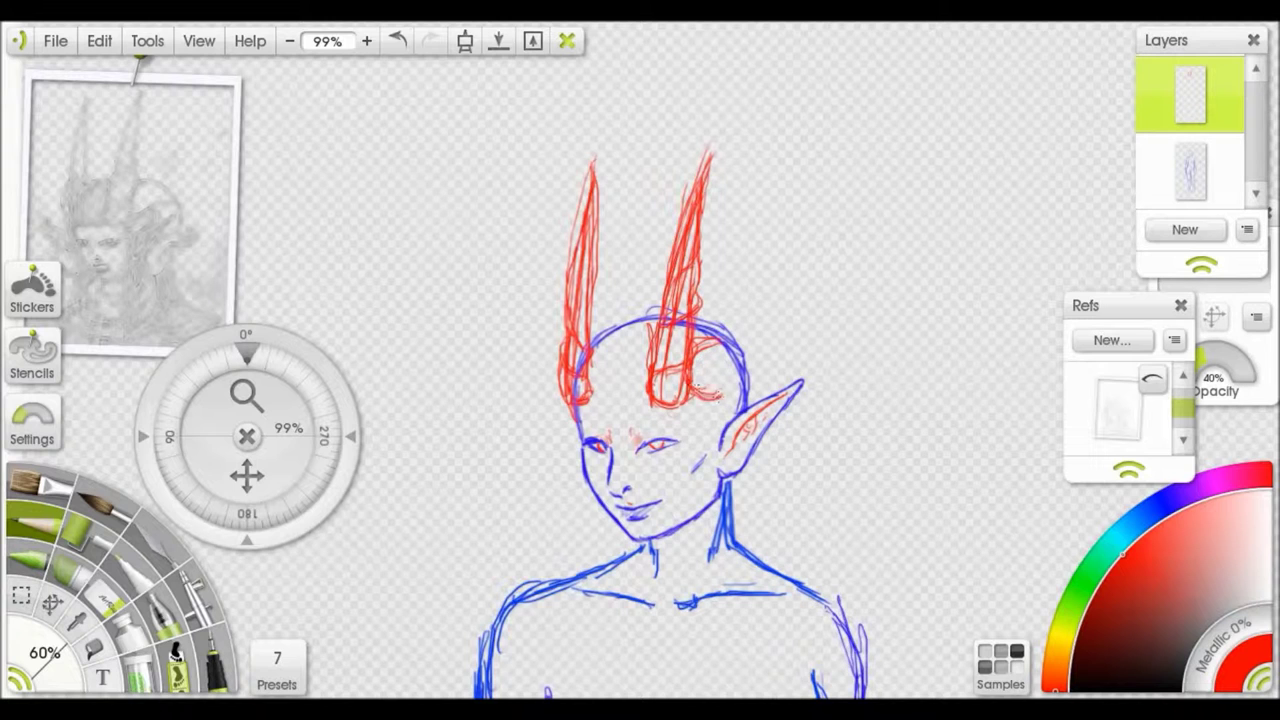
Step: Paint a blue backing behind the translucent reference sketch and draw the large curled horn around the pointed ear in red
drag(86, 251, 136, 254)
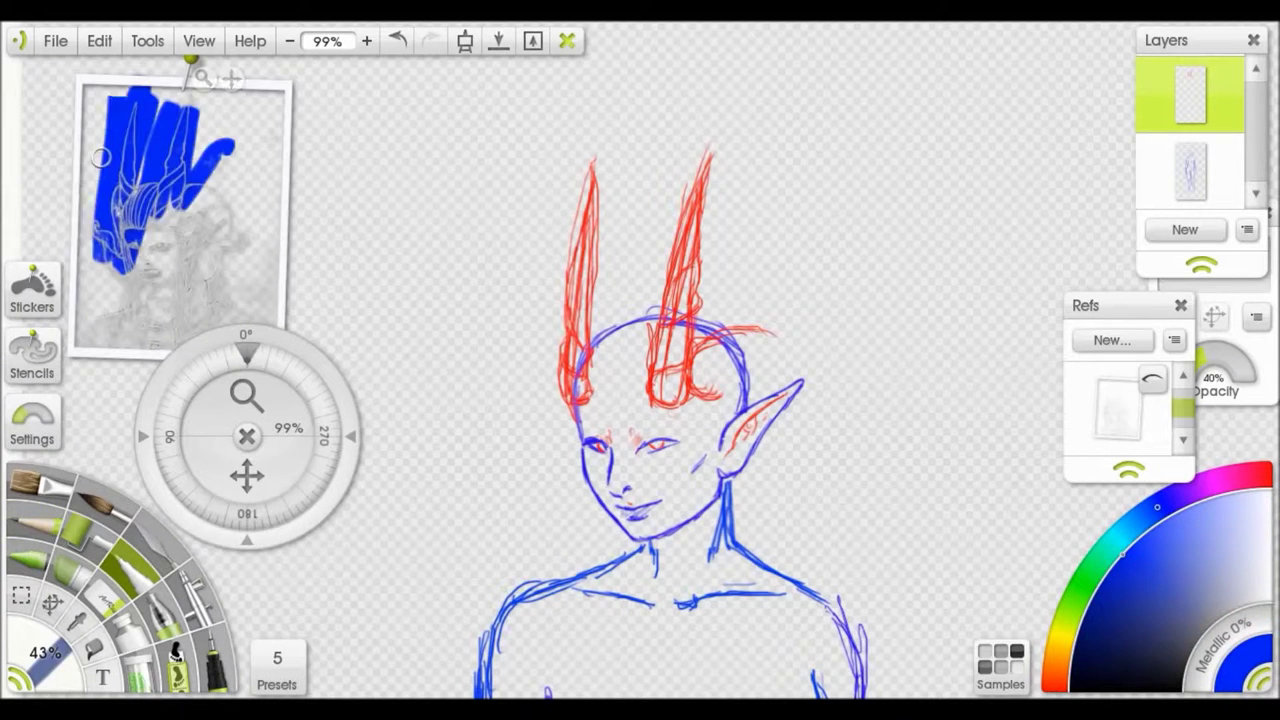
alt+click(725, 390)
drag(700, 398, 742, 384)
mouse_move(762, 332)
mouse_down()
mouse_move(823, 410)
mouse_move(784, 471)
mouse_move(795, 500)
mouse_up()
mouse_move(772, 420)
mouse_down()
mouse_move(760, 480)
mouse_move(800, 432)
mouse_move(832, 440)
mouse_move(836, 478)
mouse_move(775, 500)
mouse_move(750, 530)
mouse_up()
mouse_move(745, 452)
mouse_down()
mouse_move(776, 528)
mouse_move(836, 398)
mouse_up()
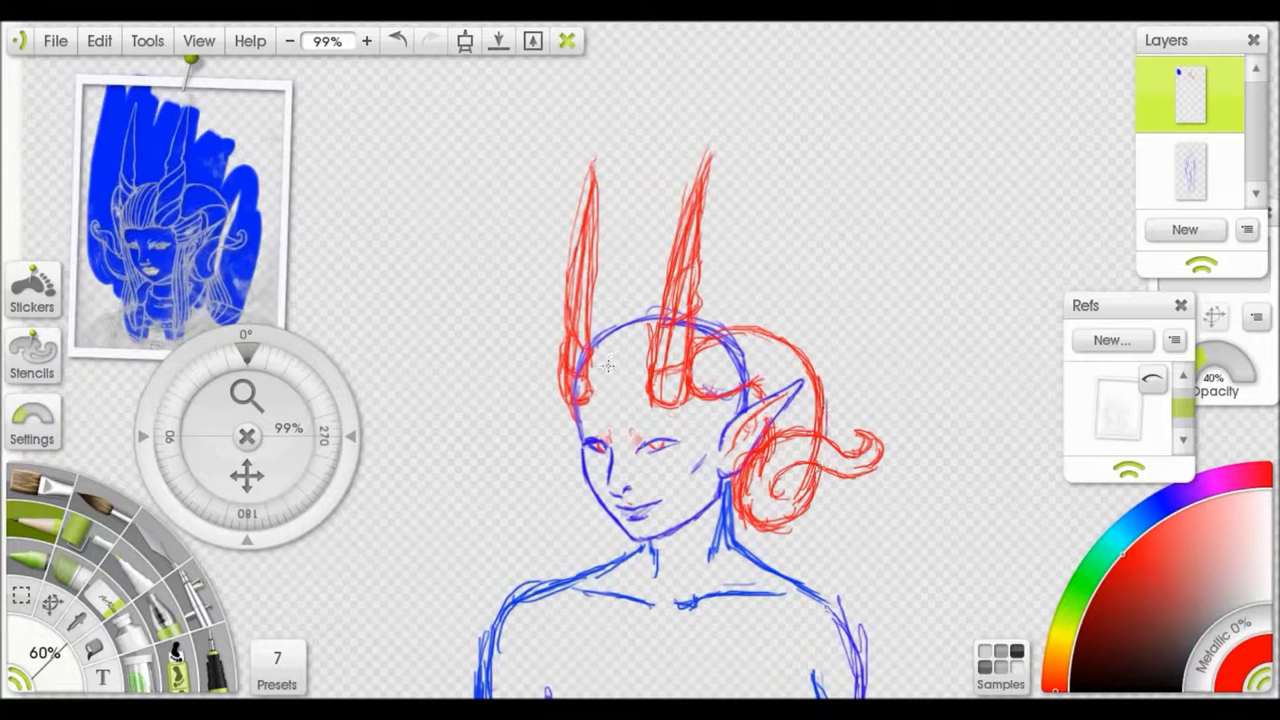
Step: Draw the matching curled horn in red on the far side of the face, ending in an upturned tip
drag(543, 375, 558, 430)
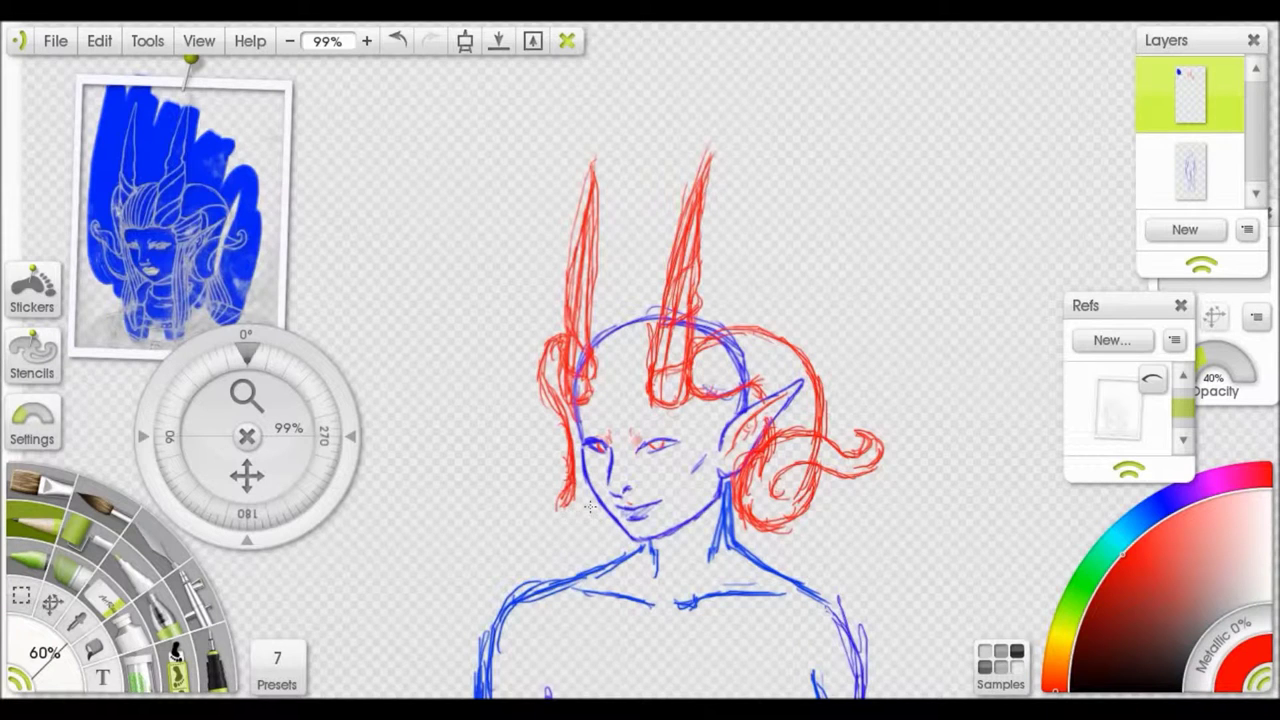
mouse_move(529, 436)
mouse_down()
mouse_move(575, 478)
mouse_move(602, 528)
mouse_move(590, 525)
mouse_up()
drag(560, 466, 590, 530)
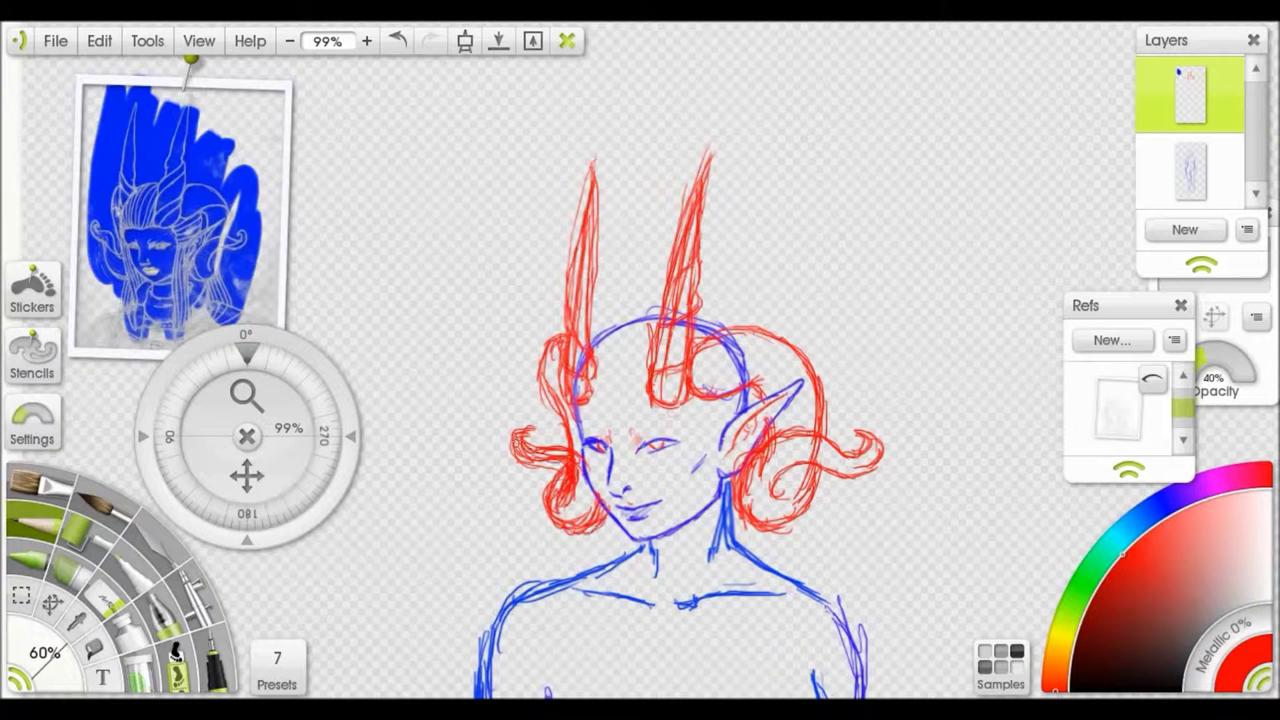
Step: On a new layer, draw the swept-back hair in dark green between the horns and above the pointed ear
click(1184, 229)
click(1087, 585)
drag(247, 475, 247, 455)
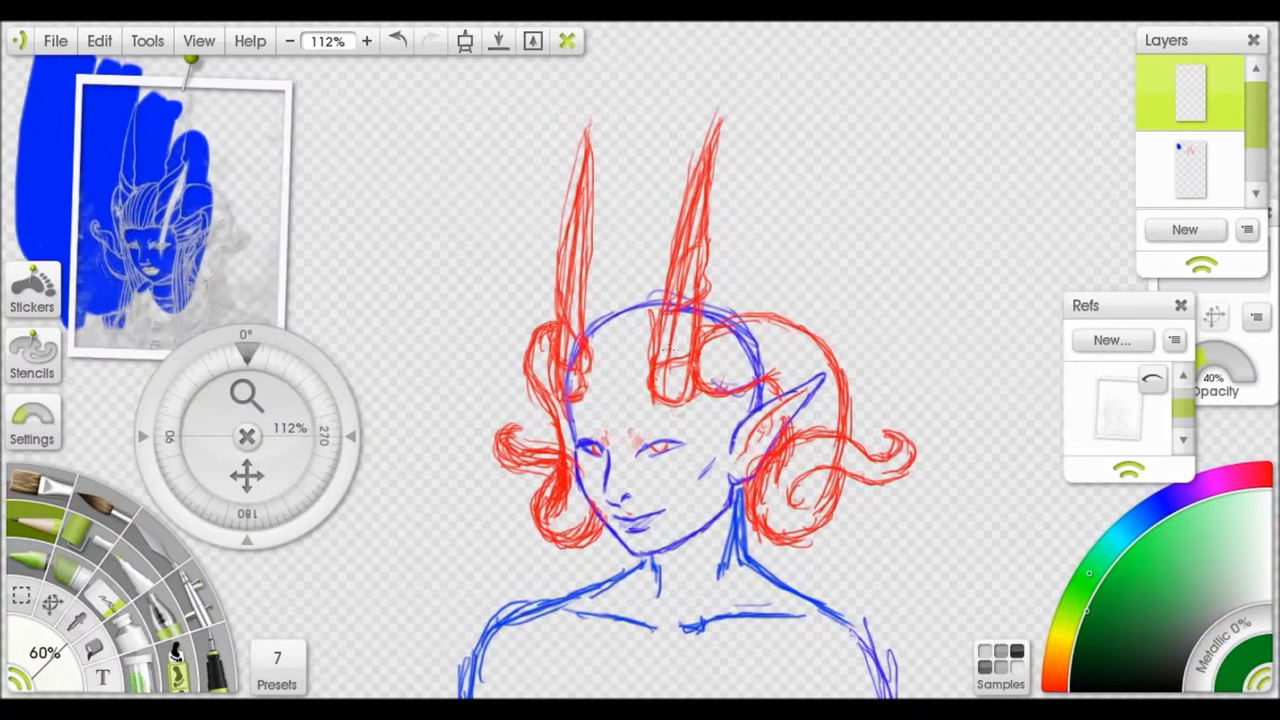
mouse_move(614, 380)
mouse_down()
mouse_move(610, 390)
mouse_move(620, 300)
mouse_move(610, 310)
mouse_up()
drag(185, 380, 180, 395)
click(247, 334)
key(Return)
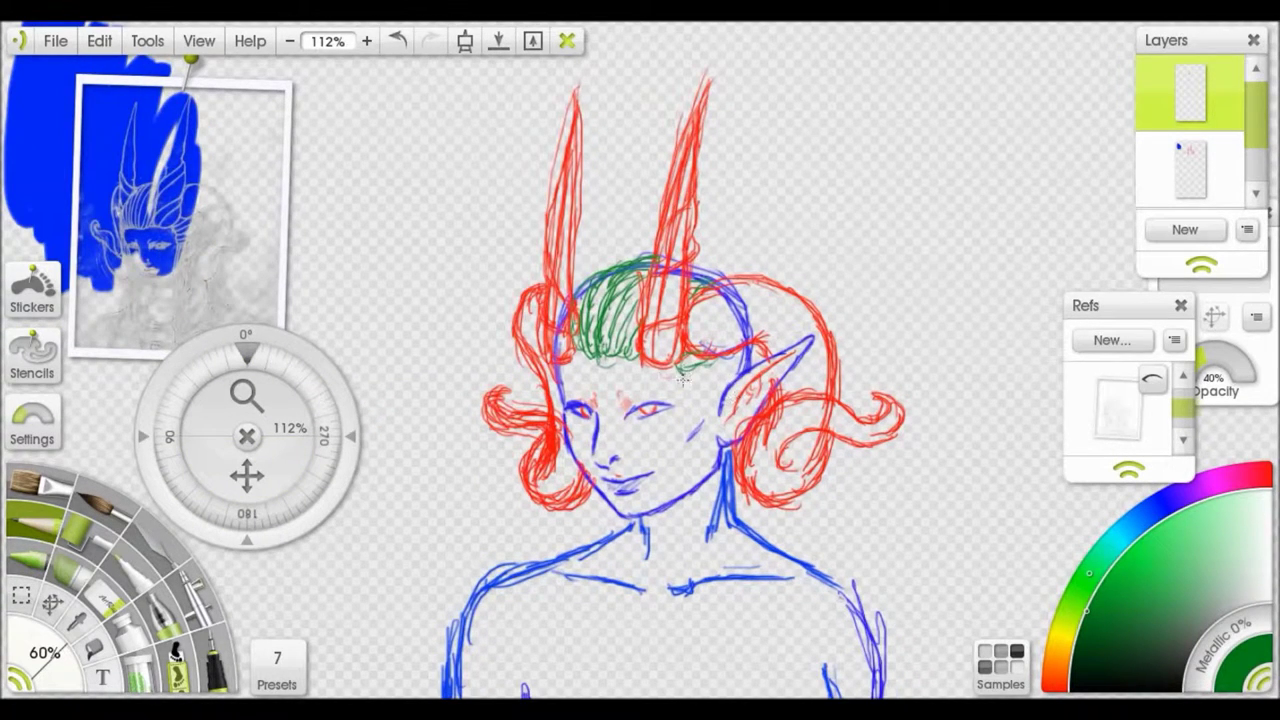
drag(682, 380, 712, 380)
scroll(697, 404, down, 2)
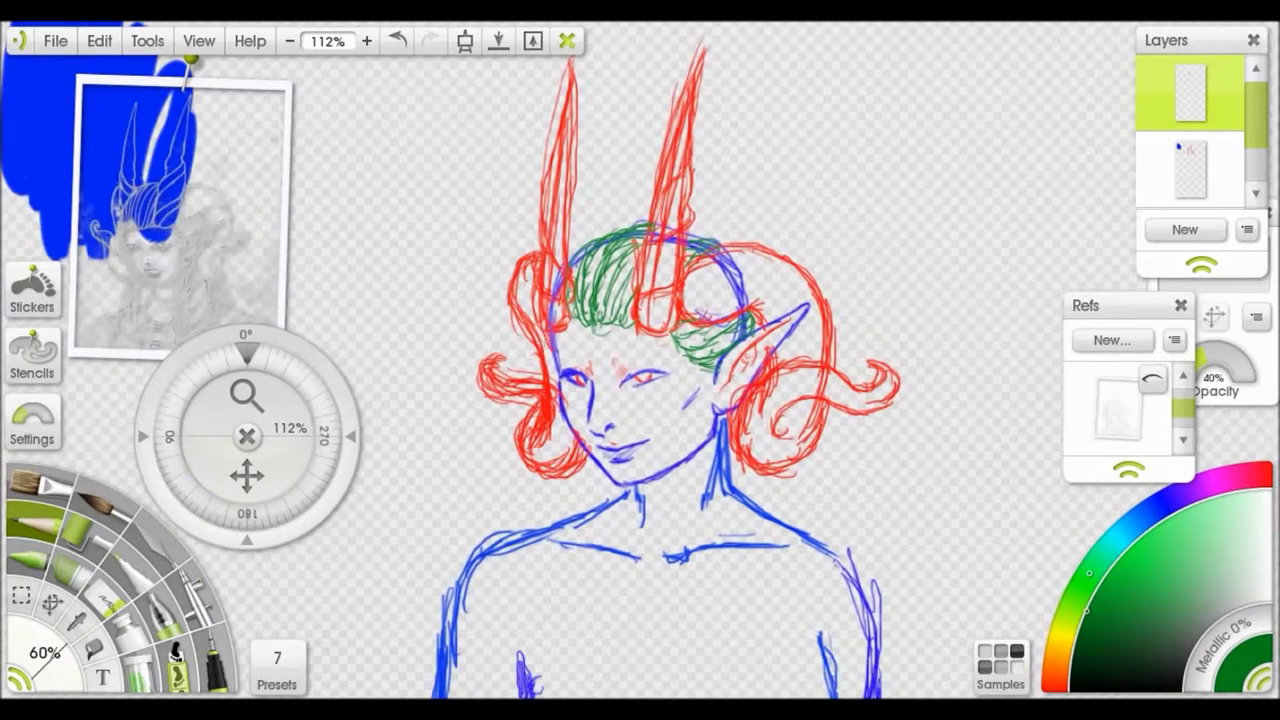
Step: Draw the long green lock of hair hanging in front of the pointed ear down to the chest
scroll(700, 350, down, 5)
mouse_move(712, 252)
mouse_down()
mouse_move(704, 508)
mouse_move(722, 535)
mouse_up()
drag(714, 388, 730, 540)
scroll(725, 450, up, 1)
drag(720, 290, 724, 426)
drag(728, 364, 740, 552)
drag(744, 390, 752, 548)
Step: Draw the long green lock on the far side of the face and the strands falling behind the near shoulder
drag(568, 316, 590, 440)
drag(572, 342, 600, 556)
mouse_move(596, 384)
mouse_down()
mouse_move(610, 568)
mouse_move(616, 552)
mouse_up()
drag(786, 400, 840, 488)
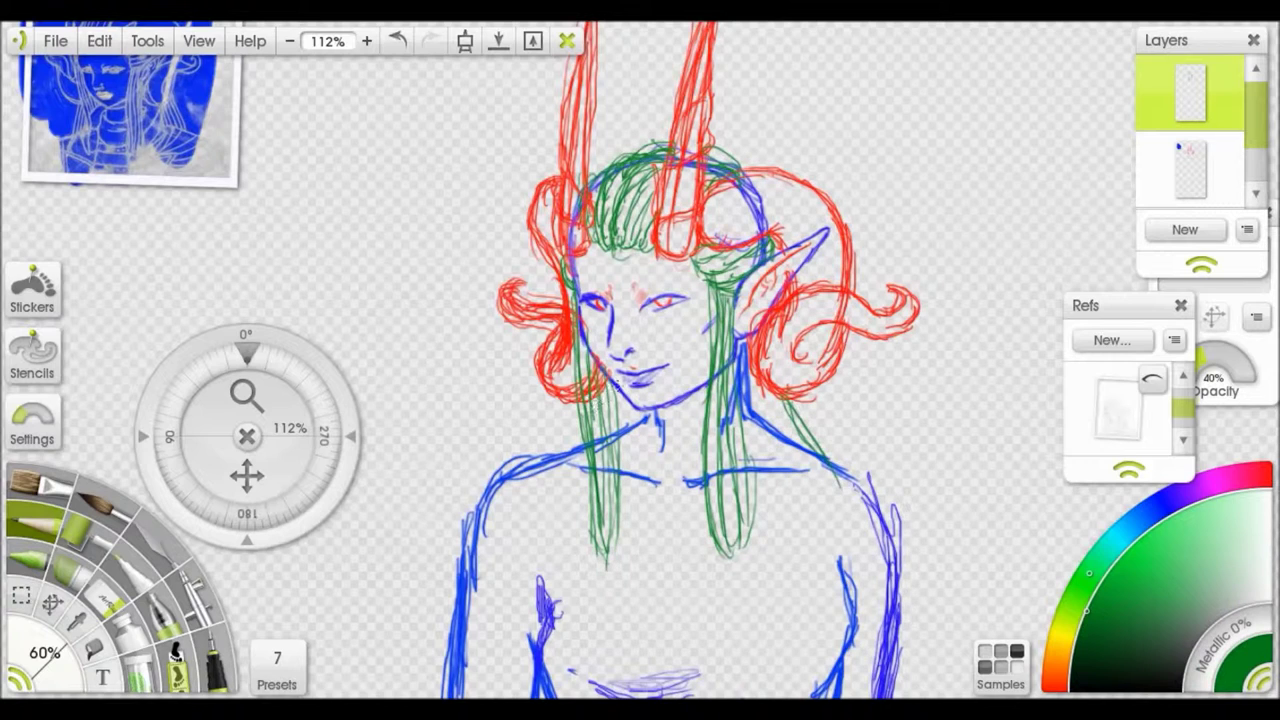
drag(750, 370, 806, 446)
Step: Erase the blue skull outline beneath the hair and horns and merge the hair layer with the horn layer below
drag(246, 398, 200, 398)
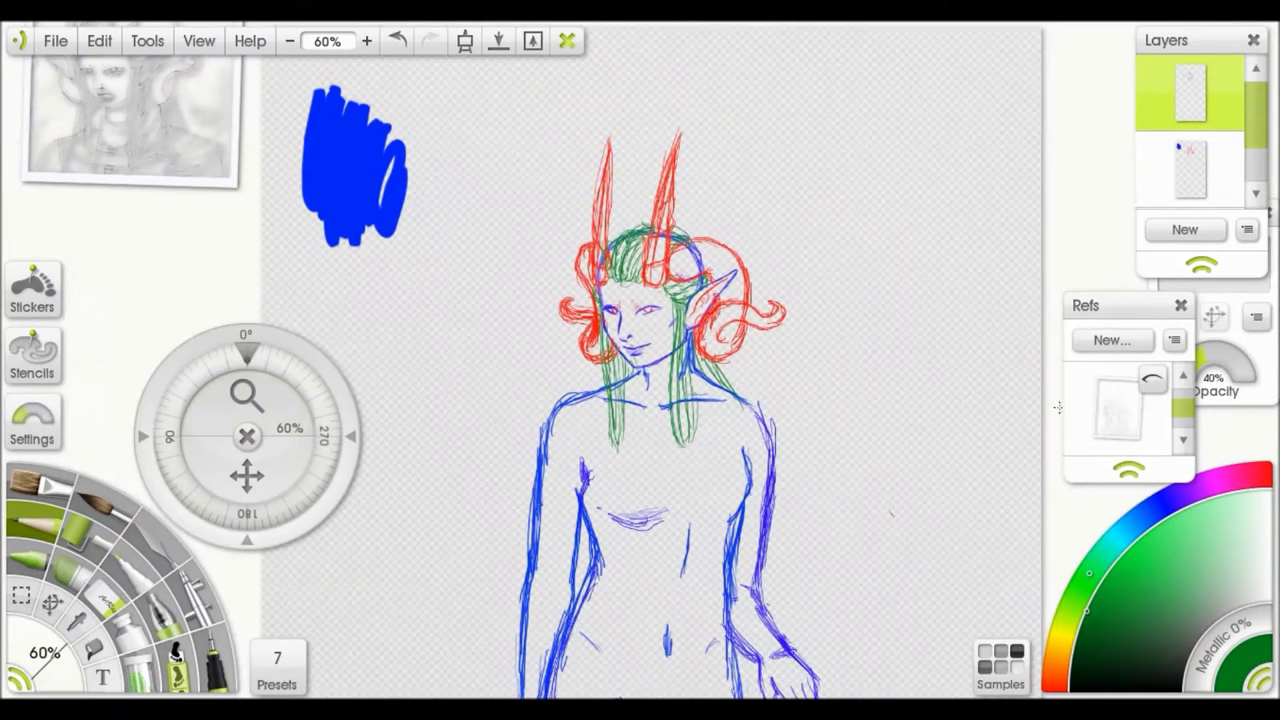
click(1190, 165)
mouse_move(600, 250)
mouse_down()
mouse_move(700, 262)
mouse_move(610, 382)
mouse_move(680, 372)
mouse_up()
scroll(1190, 130, up, 2)
click(1190, 92)
click(1227, 114)
click(1020, 409)
Step: Load the image "face" as an additional reference
click(55, 40)
click(95, 80)
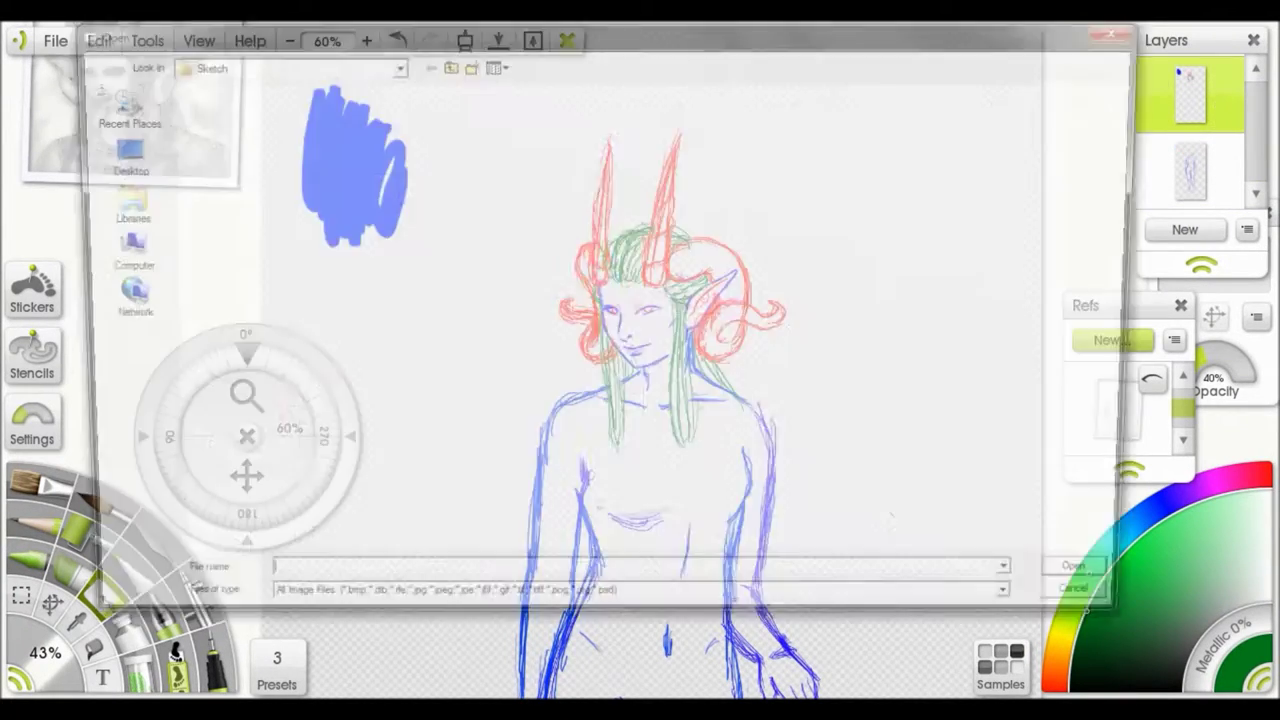
key(BackSpace)
text(face)
key(Return)
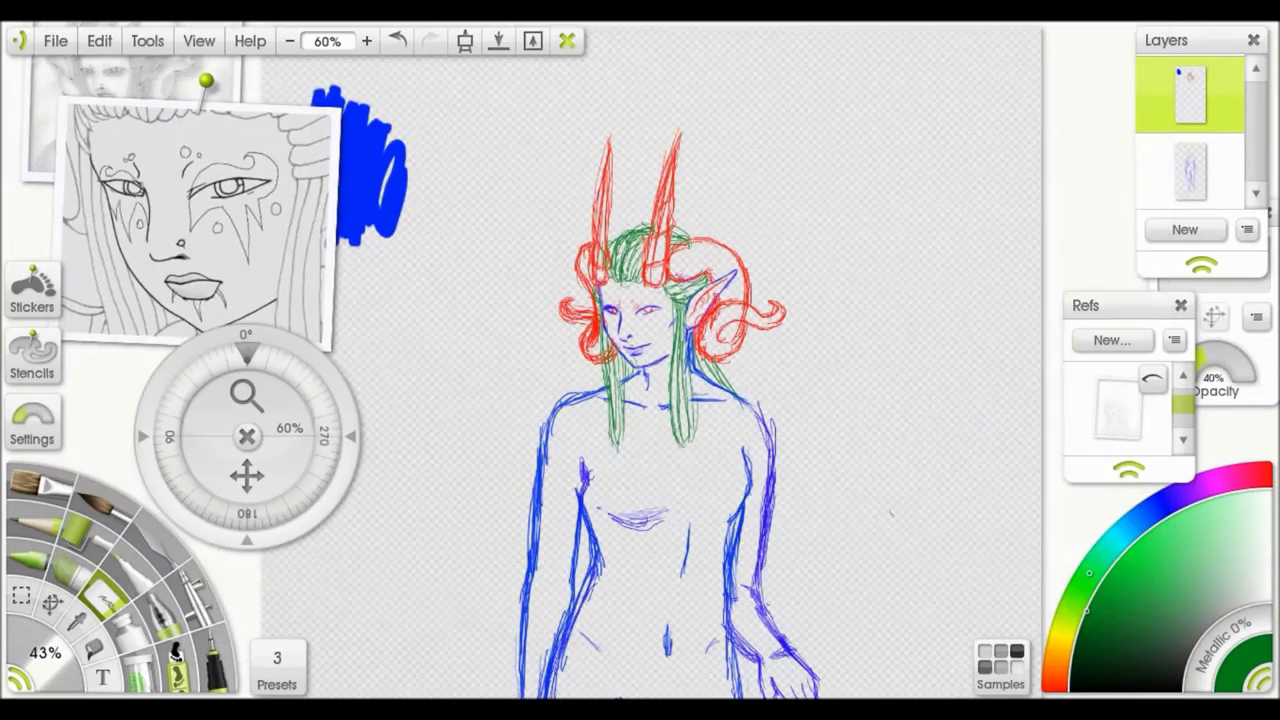
Step: On a new layer, draw the pointed facial markings around the near eye in dark blue, with small circles beside it and between the brows
scroll(365, 440, up, 5)
scroll(366, 440, up, 1)
mouse_move(792, 283)
mouse_down()
mouse_move(723, 300)
mouse_move(704, 393)
mouse_move(796, 286)
mouse_move(826, 275)
mouse_move(828, 257)
mouse_move(861, 316)
mouse_move(792, 367)
mouse_move(811, 428)
mouse_move(811, 355)
mouse_move(862, 375)
mouse_up()
drag(762, 400, 766, 390)
drag(686, 248, 688, 252)
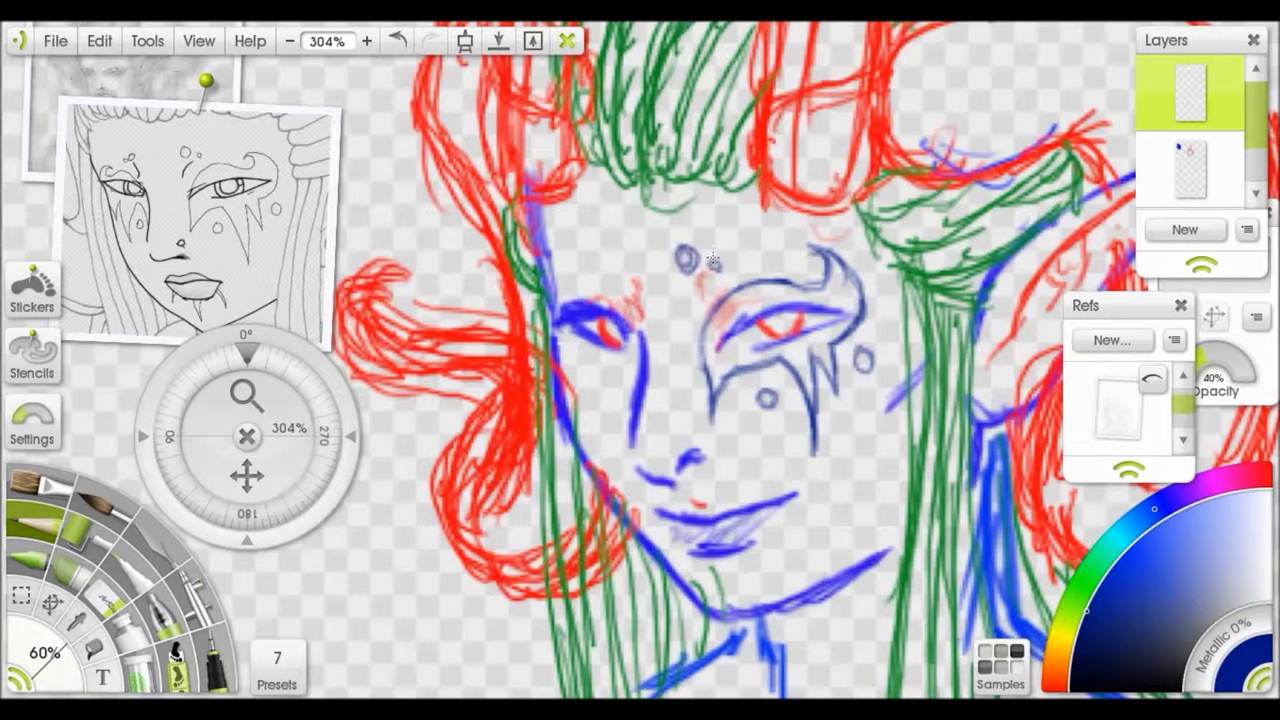
Step: Draw matching dark blue markings and dots around the far eye and add the pointed markings below the mouth
mouse_move(602, 291)
mouse_down()
mouse_move(633, 342)
mouse_move(587, 288)
mouse_move(550, 314)
mouse_up()
mouse_move(607, 359)
mouse_down()
mouse_move(599, 418)
mouse_move(555, 420)
mouse_up()
drag(615, 390, 620, 405)
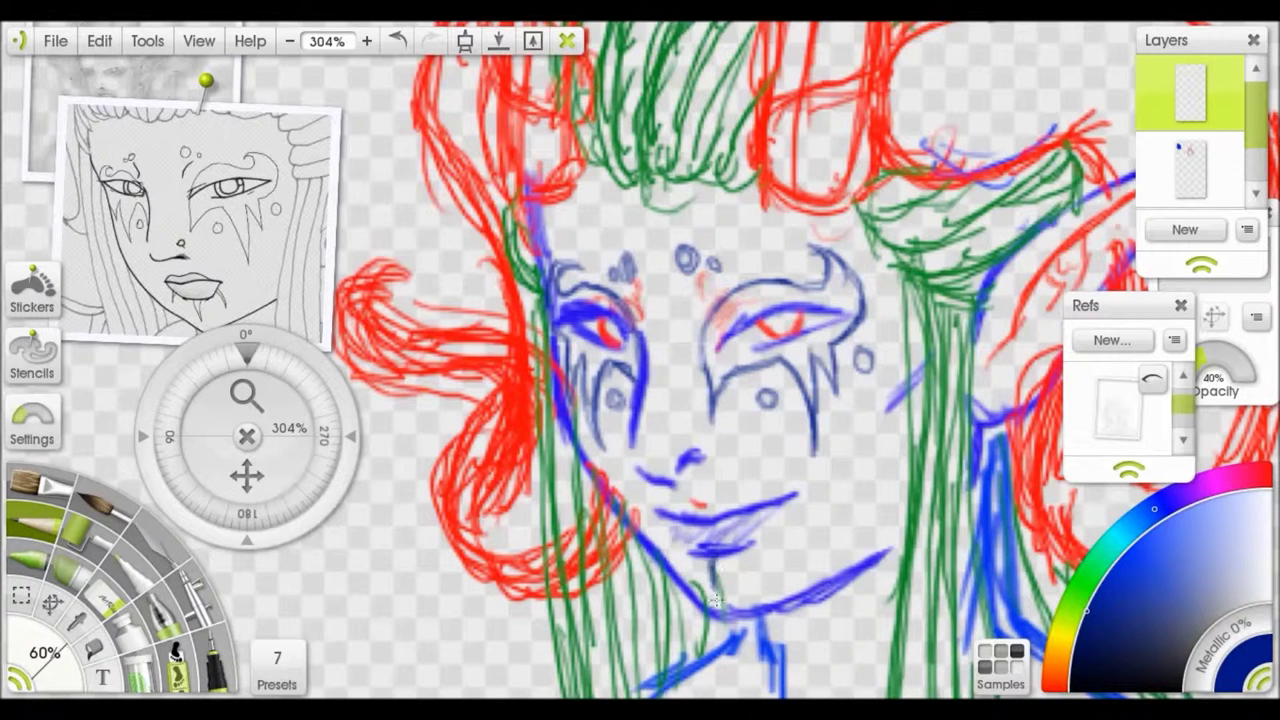
mouse_move(716, 600)
mouse_down()
mouse_move(770, 540)
mouse_move(660, 558)
mouse_up()
Step: Switch to the browser, search the DeviantArt gallery for "demon" and save the Demon Warrior line drawing as "warrior"
key(ctrl+0)
mouse_move(245, 257)
mouse_down()
mouse_move(363, 222)
mouse_move(417, 234)
mouse_up()
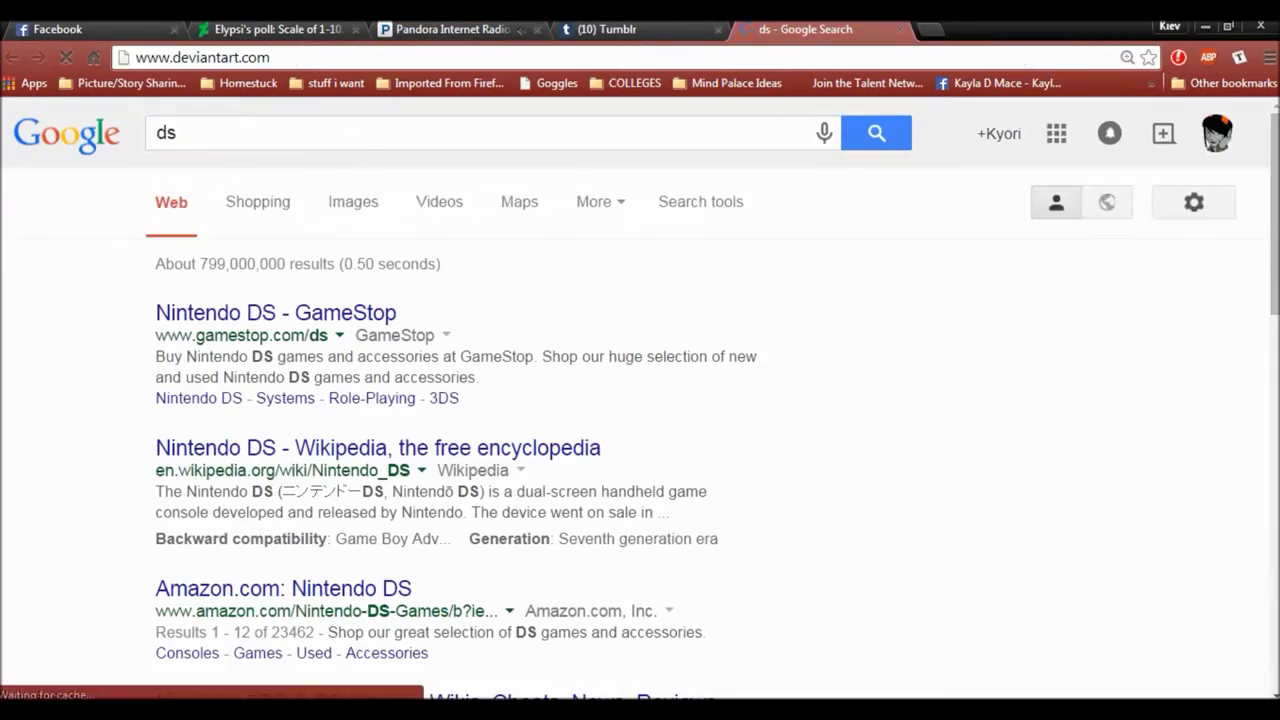
key(Return)
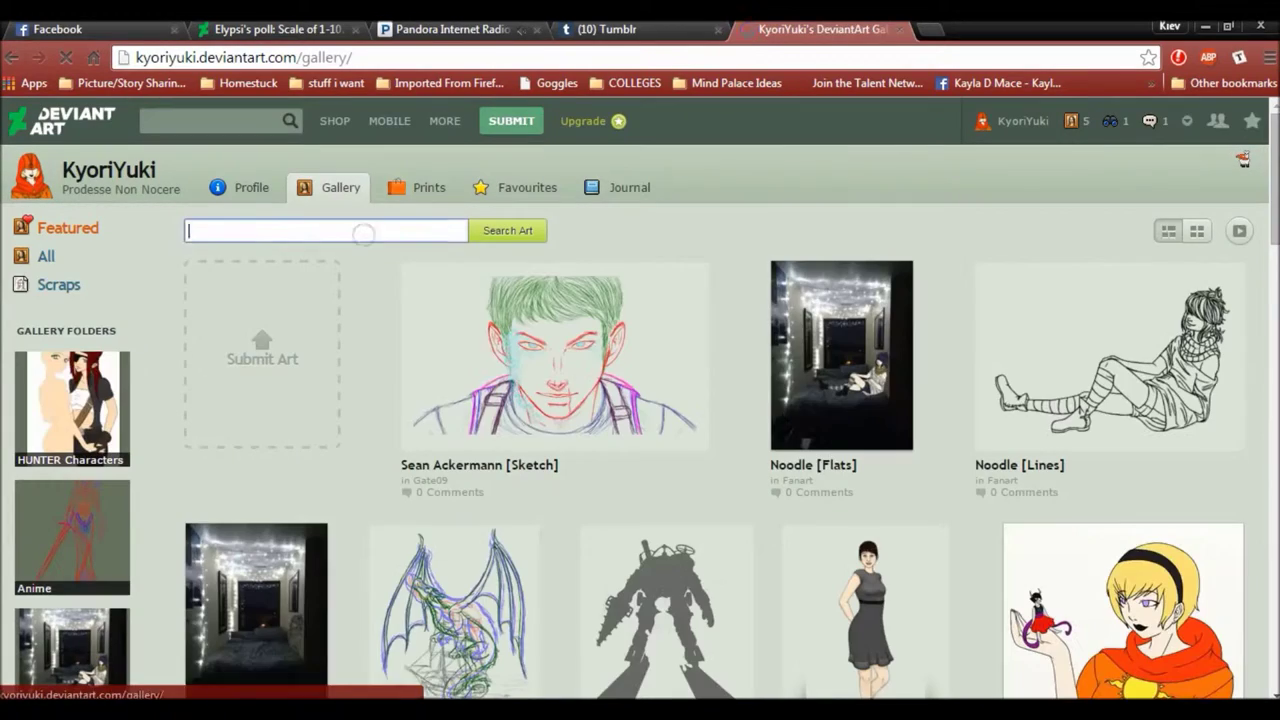
text(demon)
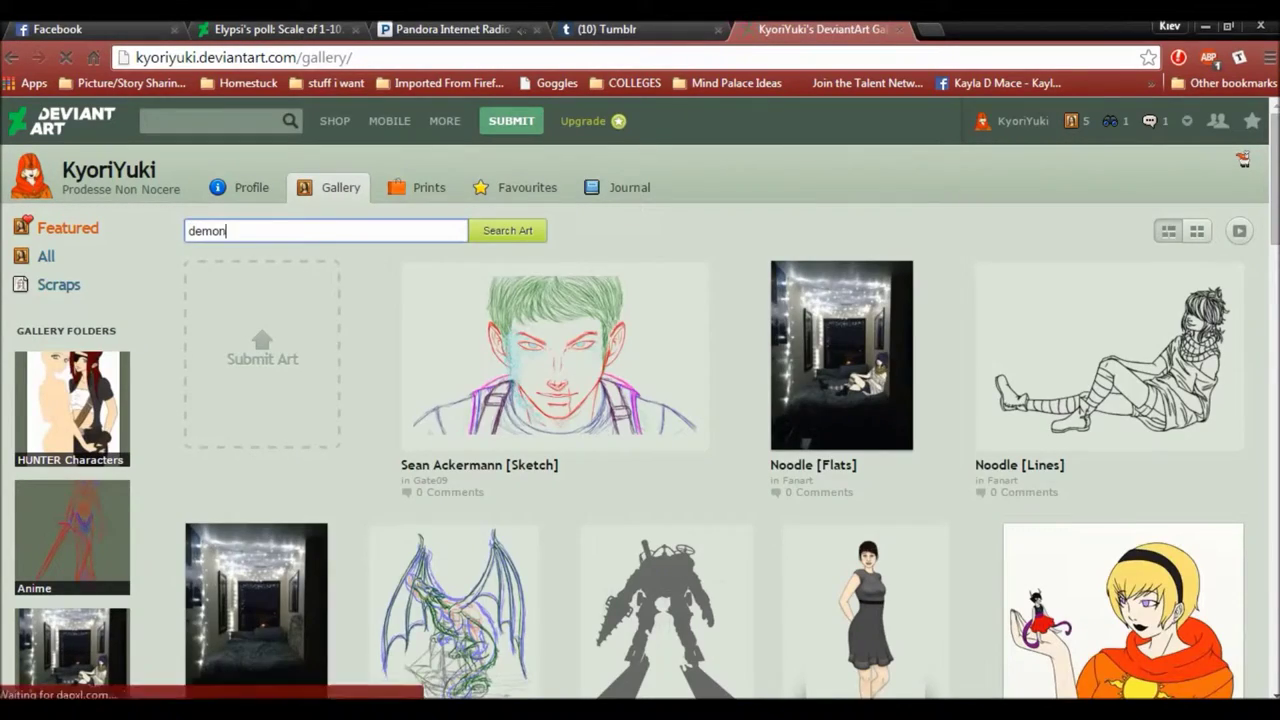
key(Return)
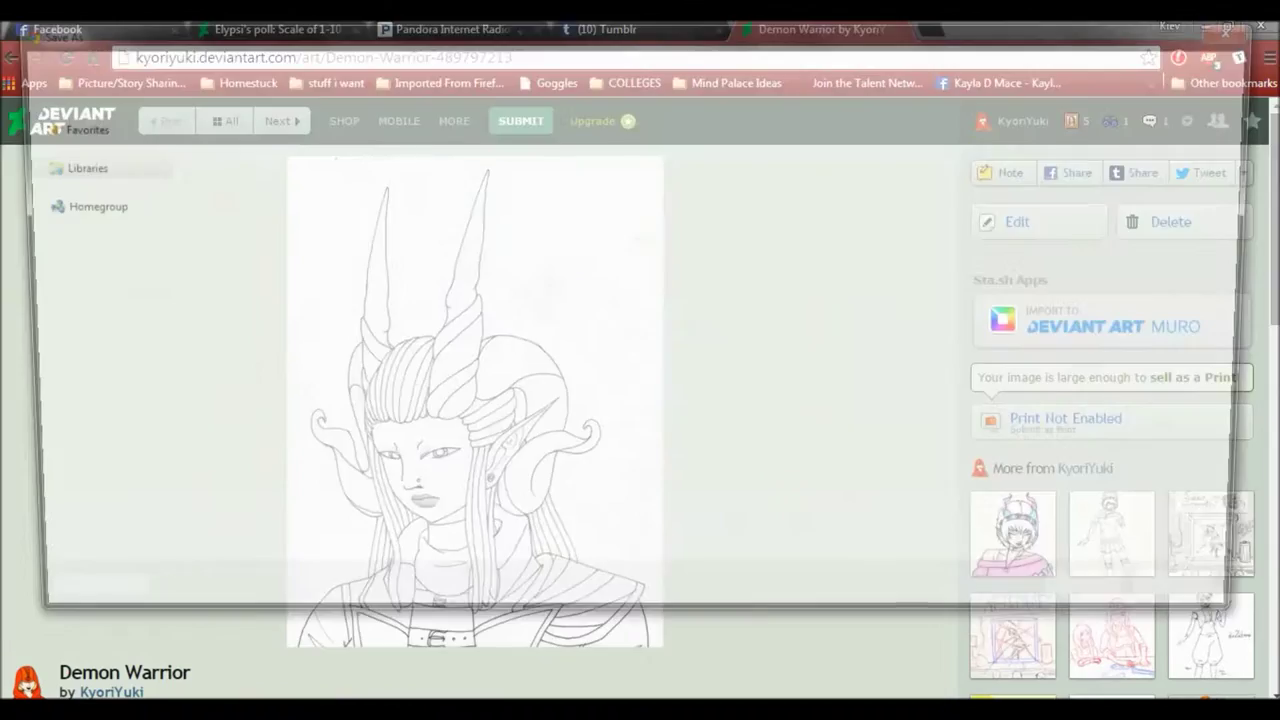
text(warrior)
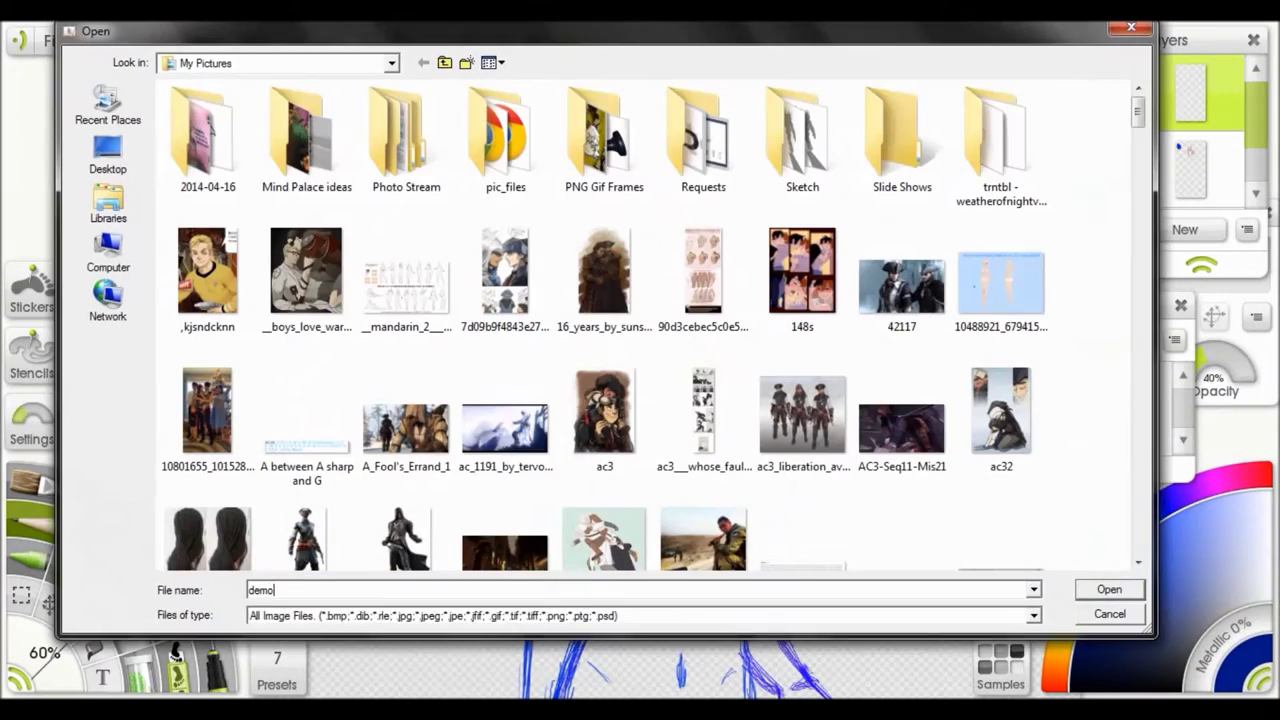
Step: Back in ArtRage, load the saved warrior line drawing as the reference image
double_click(802, 140)
key(BackSpace)
key(BackSpace)
key(BackSpace)
key(BackSpace)
text(wa)
click(391, 63)
click(214, 154)
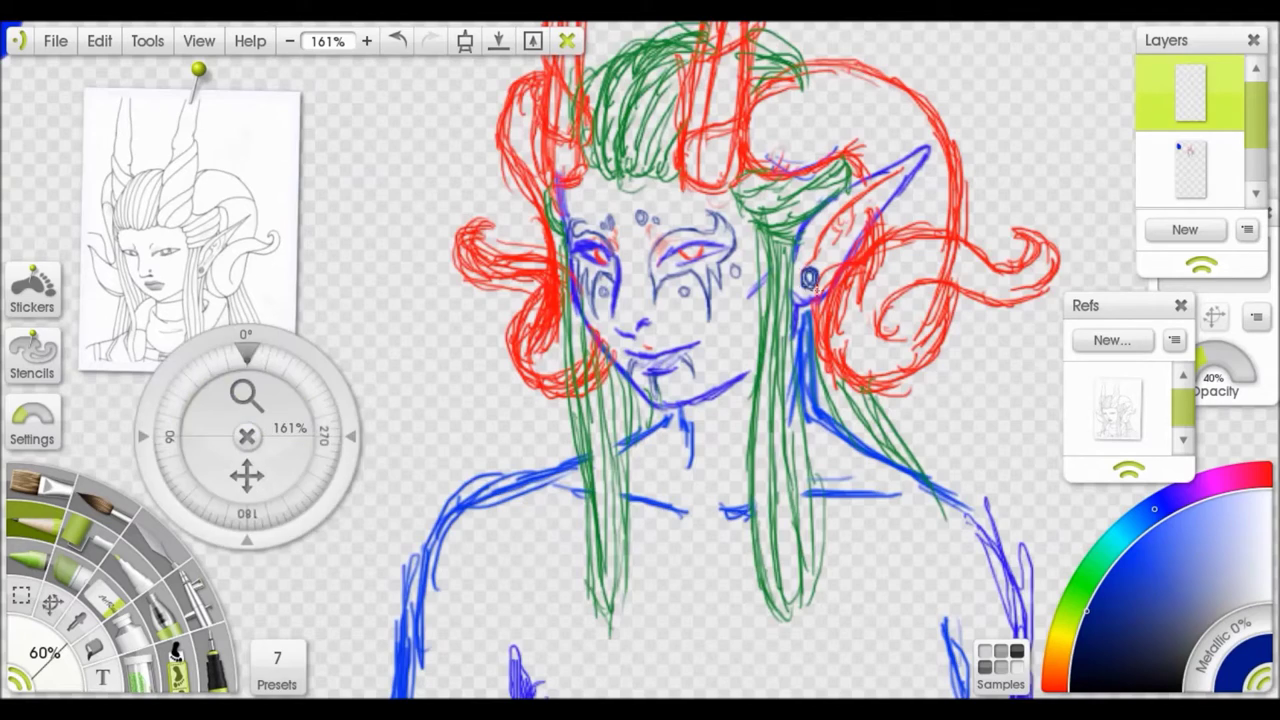
Step: Draw a choker with a round pendant around the neck in dark blue
scroll(815, 287, up, 3)
scroll(709, 403, down, 5)
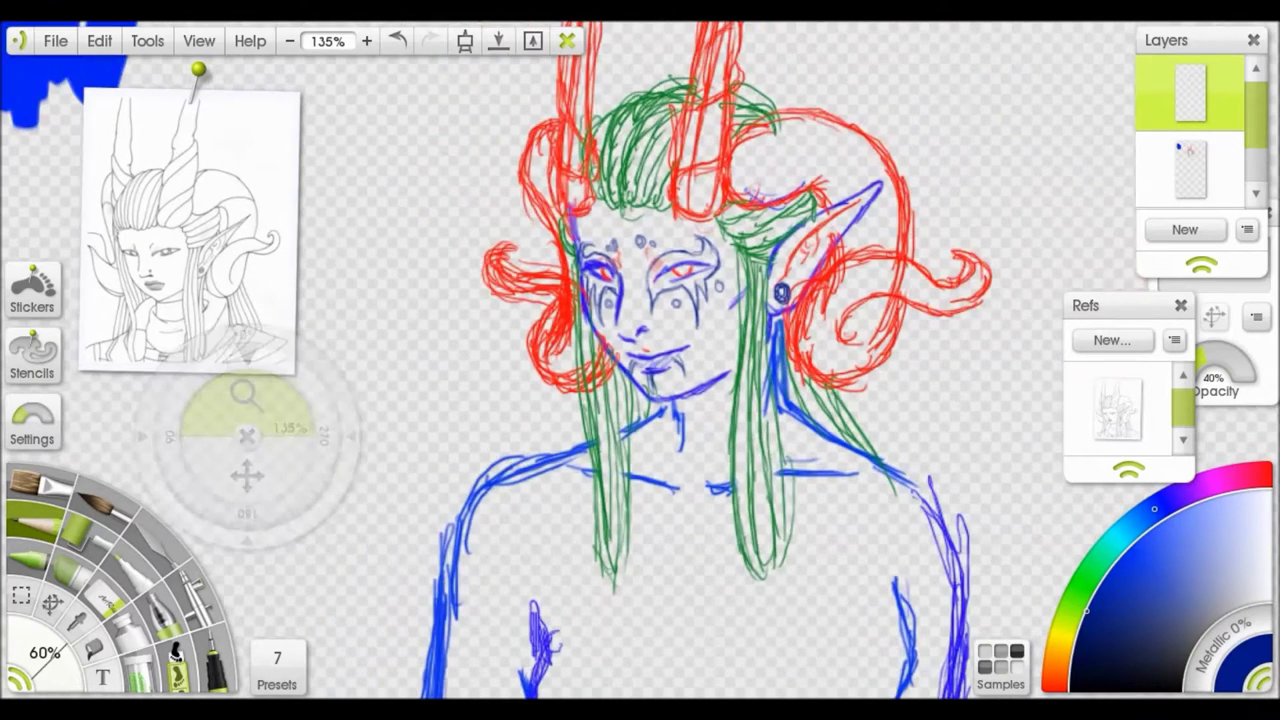
drag(684, 398, 772, 374)
mouse_move(696, 412)
mouse_down()
mouse_move(706, 424)
mouse_move(694, 450)
mouse_up()
mouse_move(713, 406)
mouse_down()
mouse_move(652, 408)
mouse_move(716, 438)
mouse_up()
Step: Sketch the loose folds of a scarf around the base of the neck in dark red
mouse_move(640, 400)
mouse_down()
mouse_move(660, 455)
mouse_move(745, 500)
mouse_up()
mouse_move(782, 380)
mouse_down()
mouse_move(815, 450)
mouse_move(775, 485)
mouse_up()
drag(735, 460, 650, 485)
scroll(690, 470, down, 6)
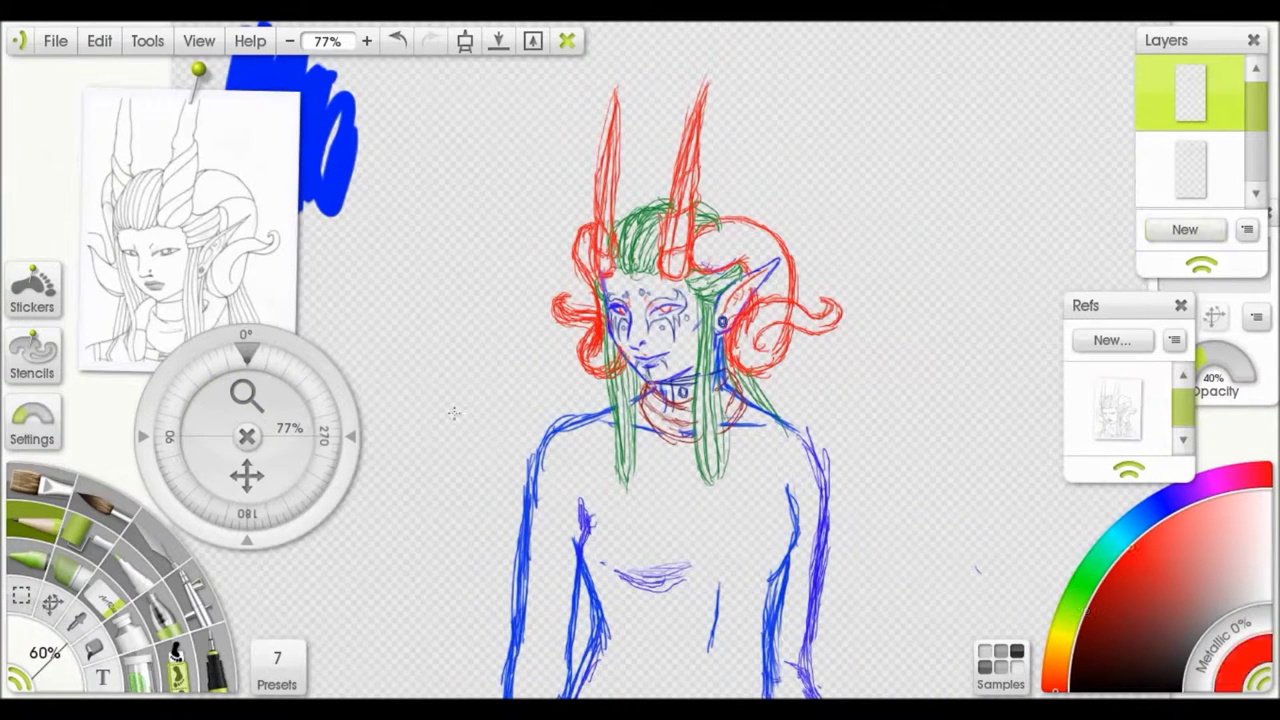
Step: Sketch an open coat's collar and pointed lapels in red over the shoulders and chest, following the reference drawing
drag(300, 437, 398, 627)
drag(190, 300, 190, 200)
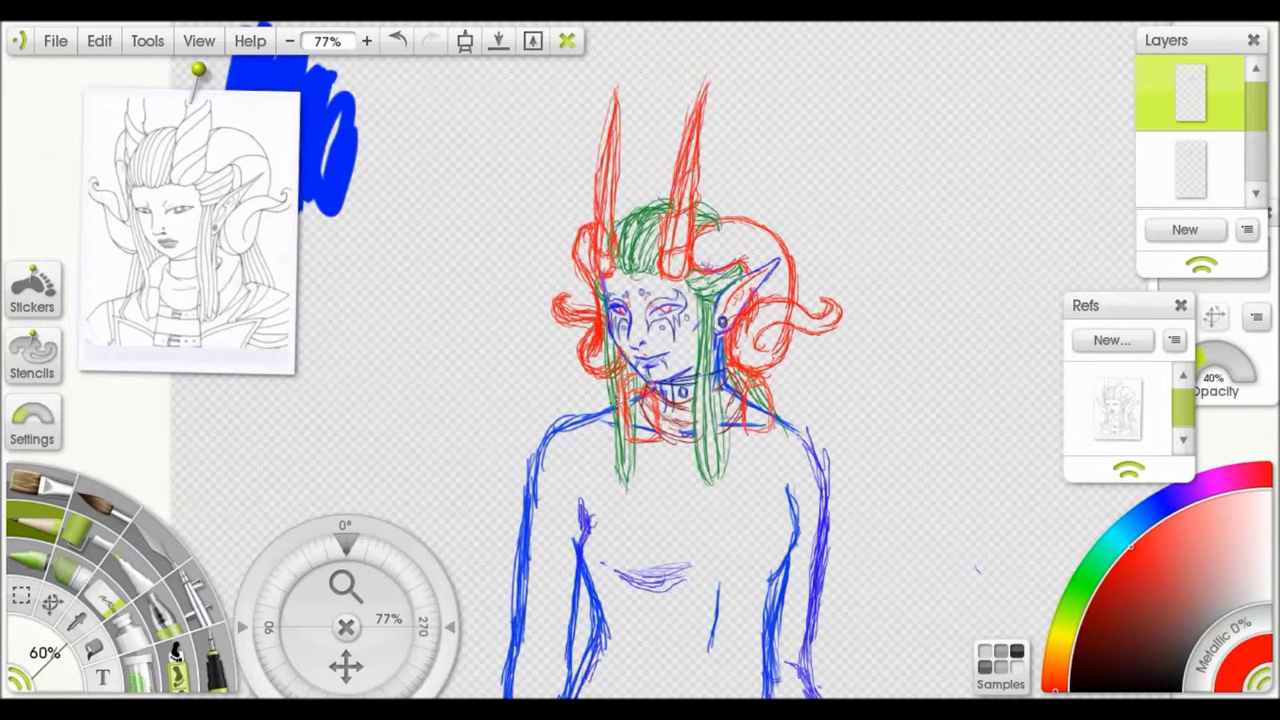
drag(346, 665, 346, 480)
drag(343, 585, 621, 598)
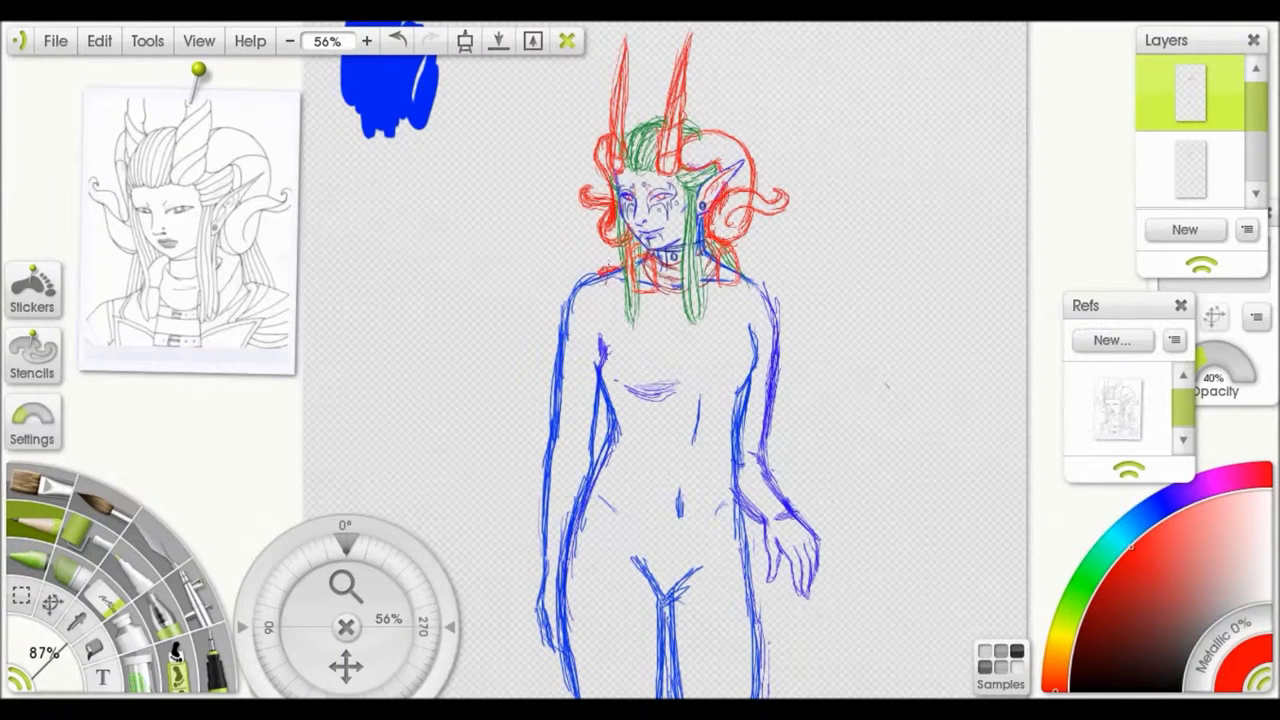
drag(654, 333, 628, 465)
drag(712, 276, 736, 420)
drag(598, 298, 630, 440)
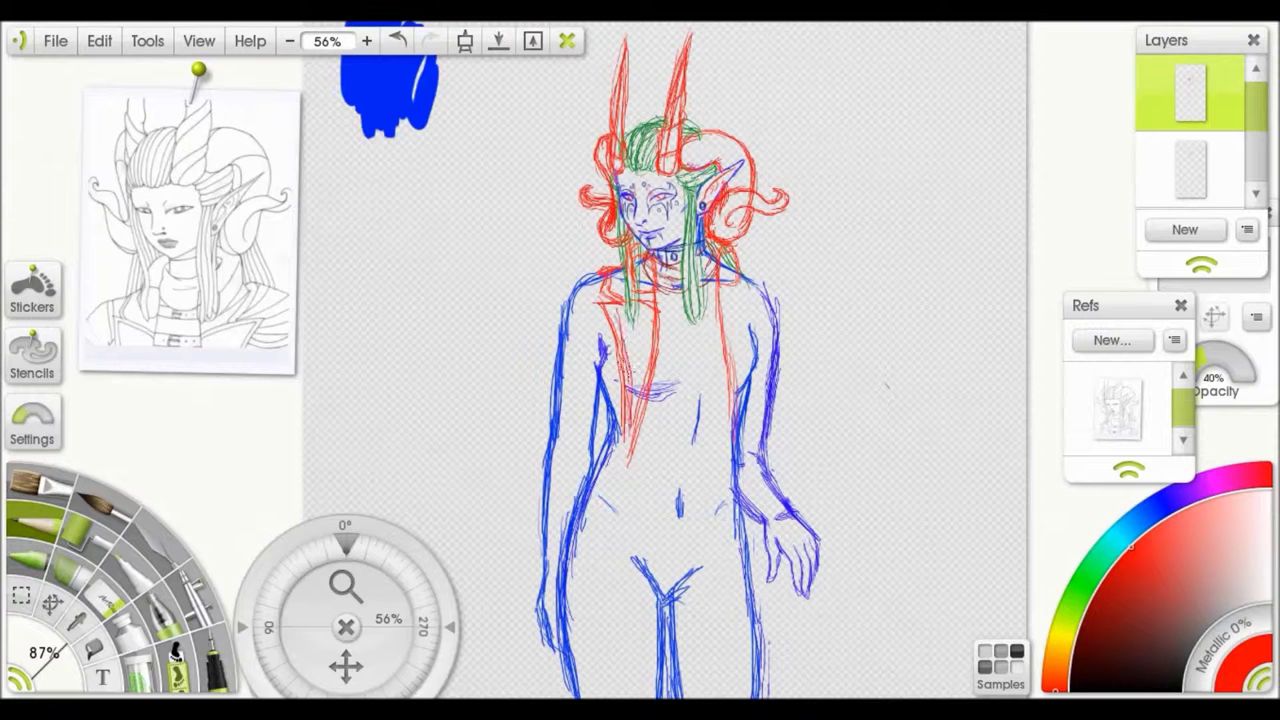
drag(740, 302, 748, 385)
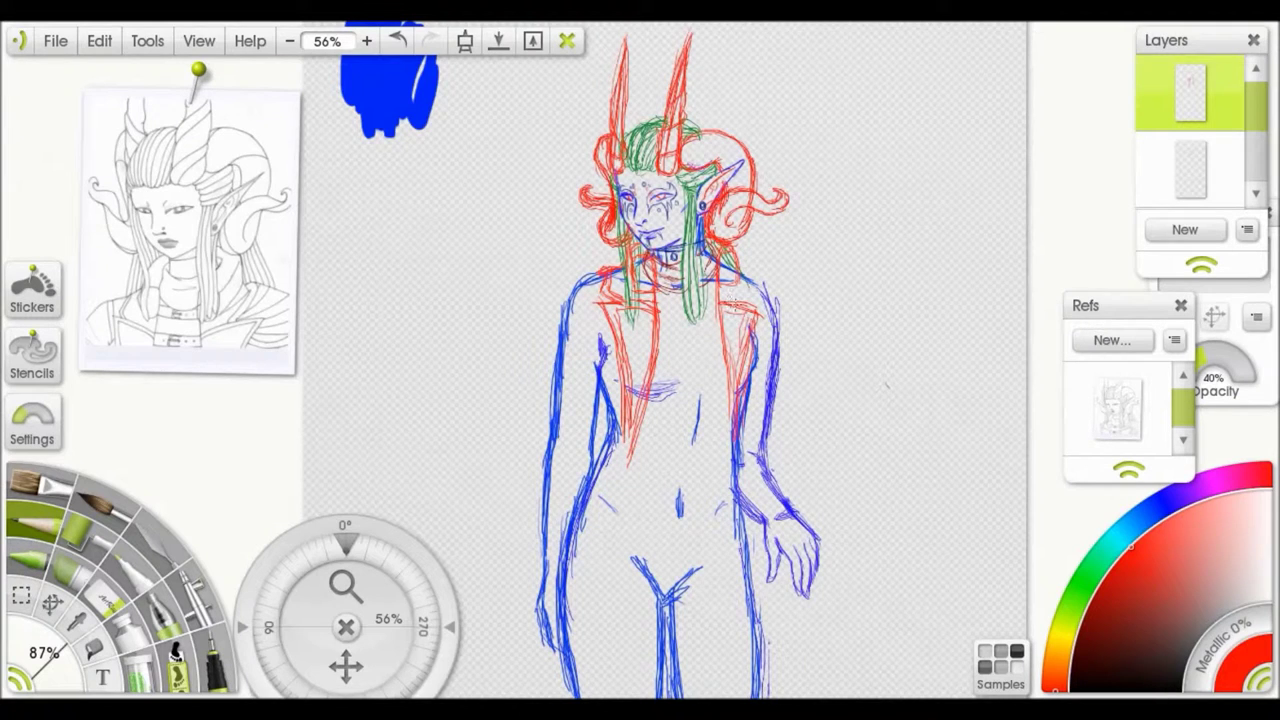
Step: Draw a layered blue pad on the figure's left shoulder and a dark red armhole edge at her right shoulder
click(1162, 503)
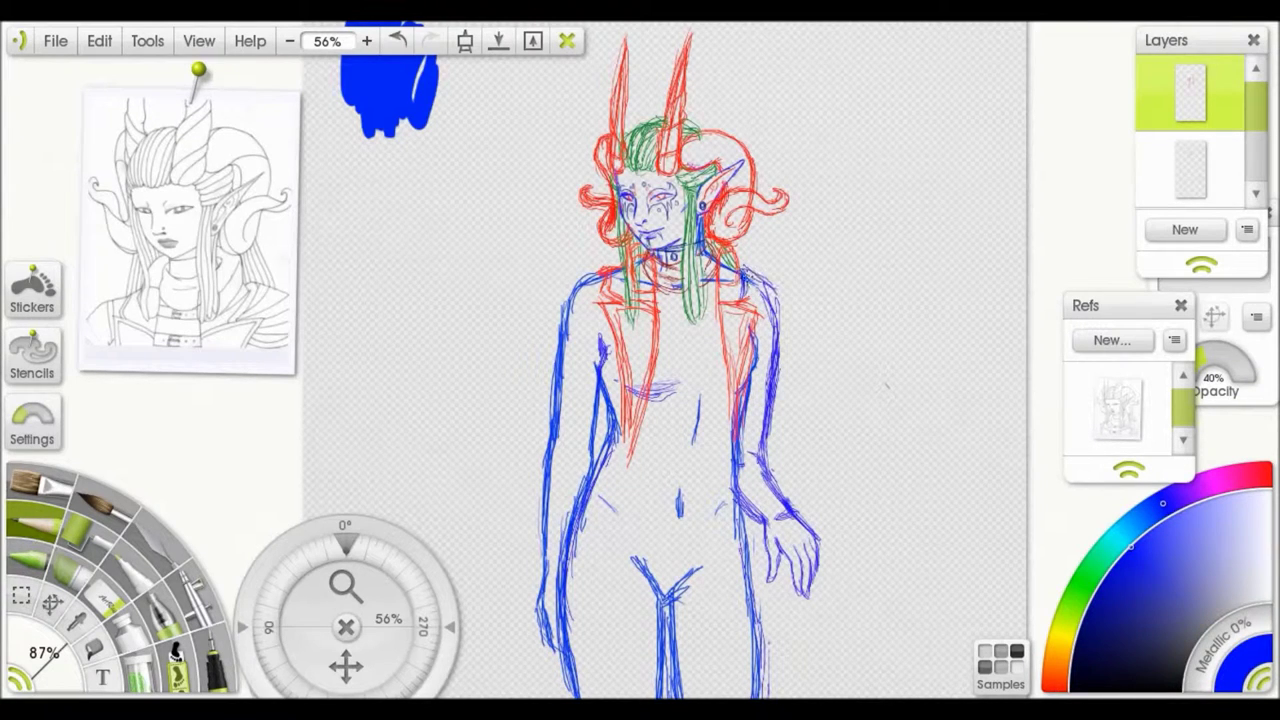
scroll(190, 220, up, 2)
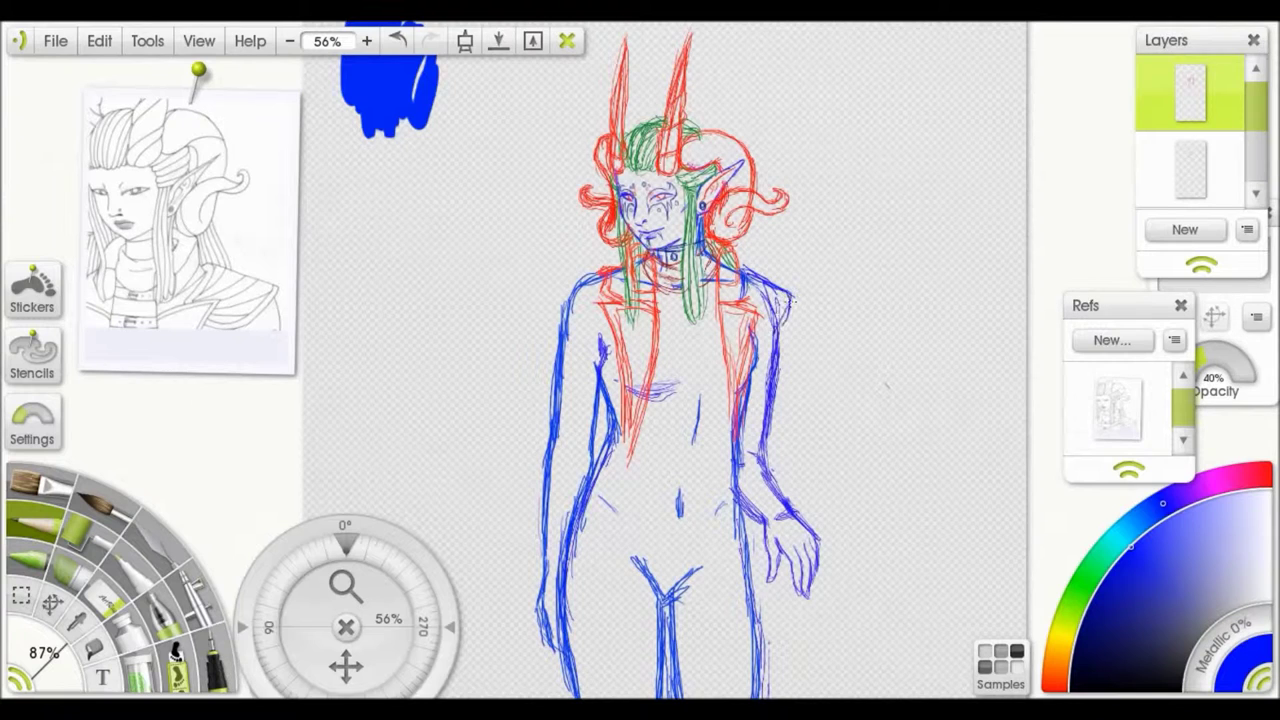
click(1088, 575)
drag(971, 557, 1016, 507)
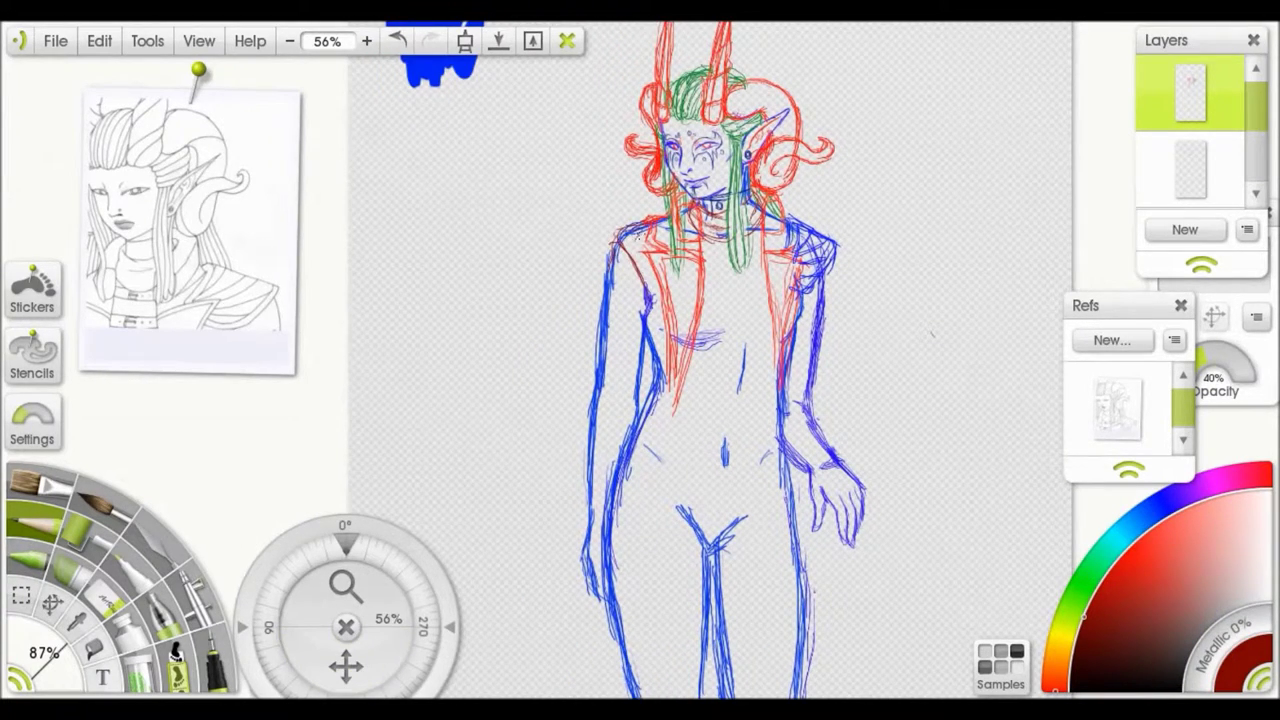
drag(636, 236, 622, 192)
Step: Draw a buckled dark blue strap diagonally from the right shoulder across the chest and strengthen the coat's side edge in dark red
alt+click(791, 264)
key(ctrl+z)
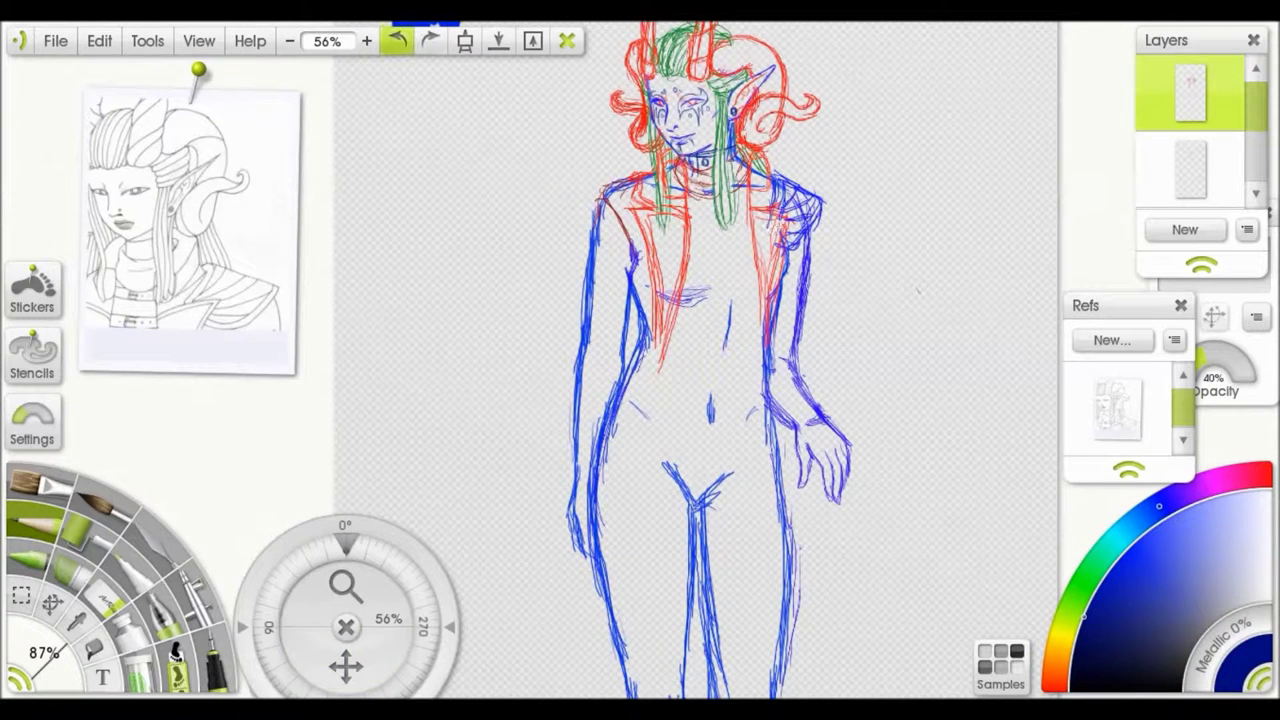
drag(615, 172, 768, 300)
drag(610, 170, 746, 305)
drag(654, 242, 768, 332)
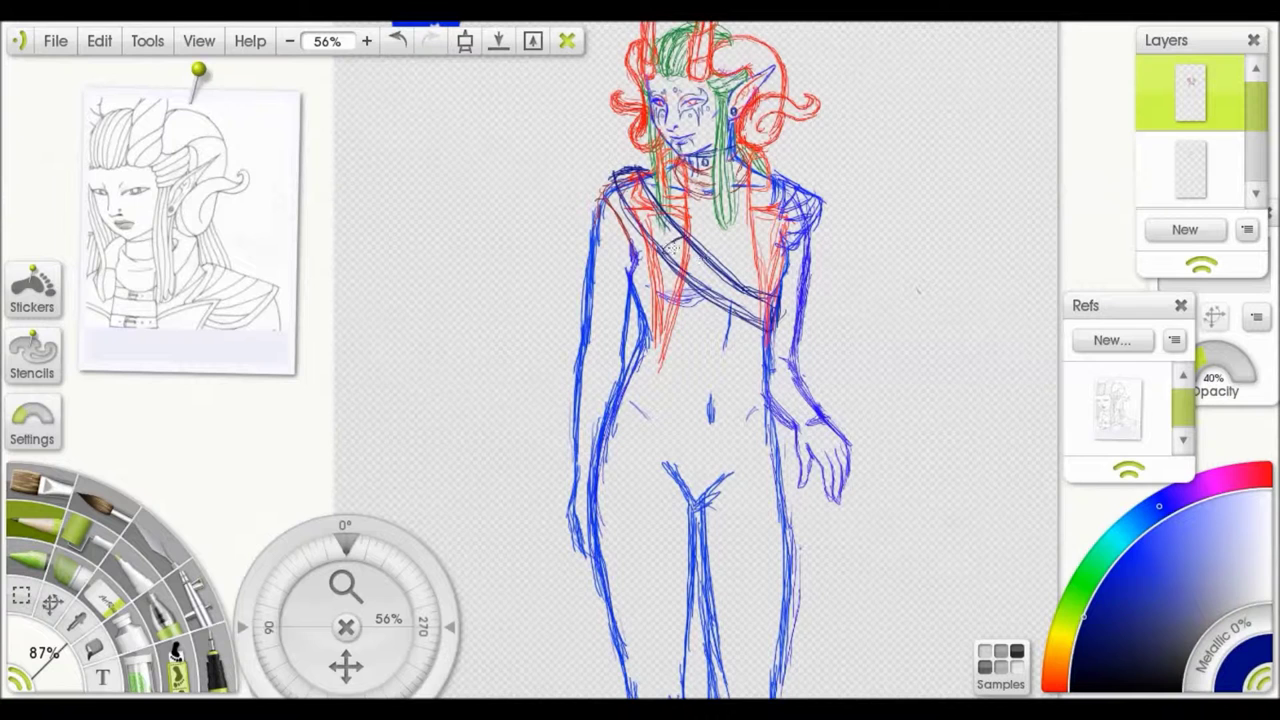
alt+click(656, 229)
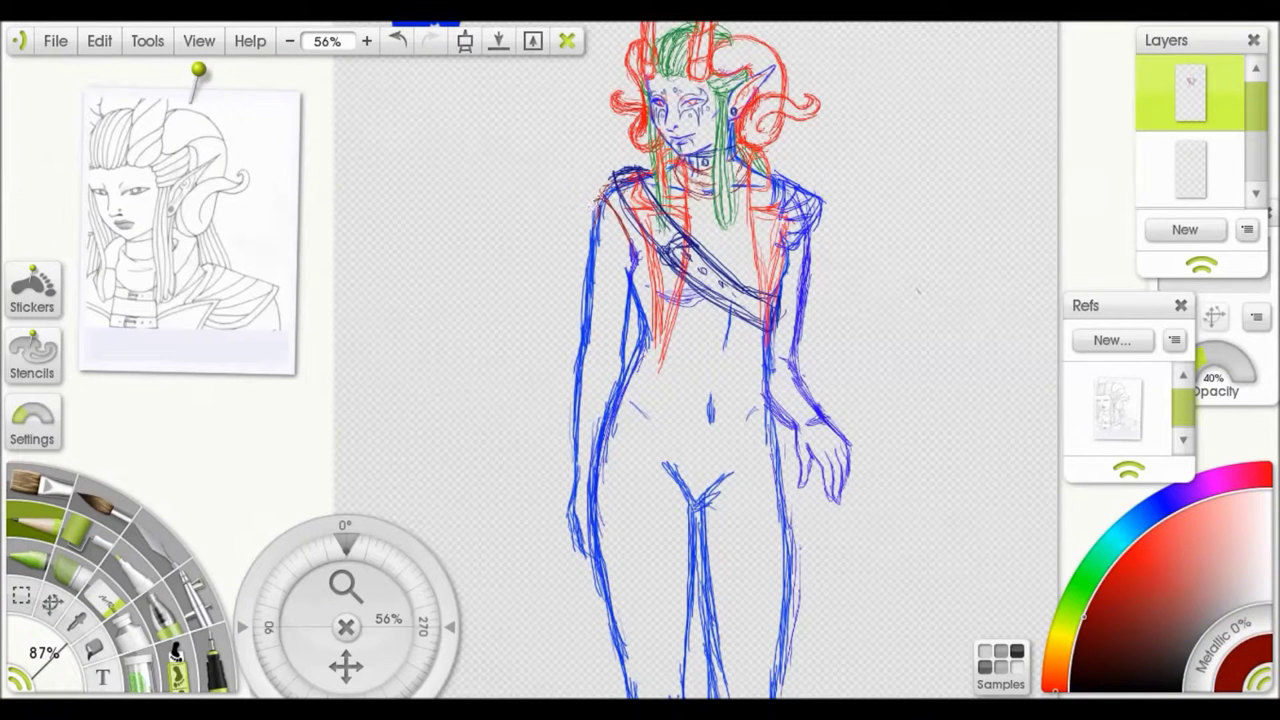
drag(628, 228, 645, 292)
Step: Wrap a folded blue sash around the figure's waist
mouse_move(610, 198)
mouse_down()
mouse_move(648, 305)
mouse_move(734, 318)
mouse_up()
scroll(690, 360, down, 3)
drag(606, 300, 732, 322)
drag(606, 330, 730, 322)
drag(622, 312, 672, 312)
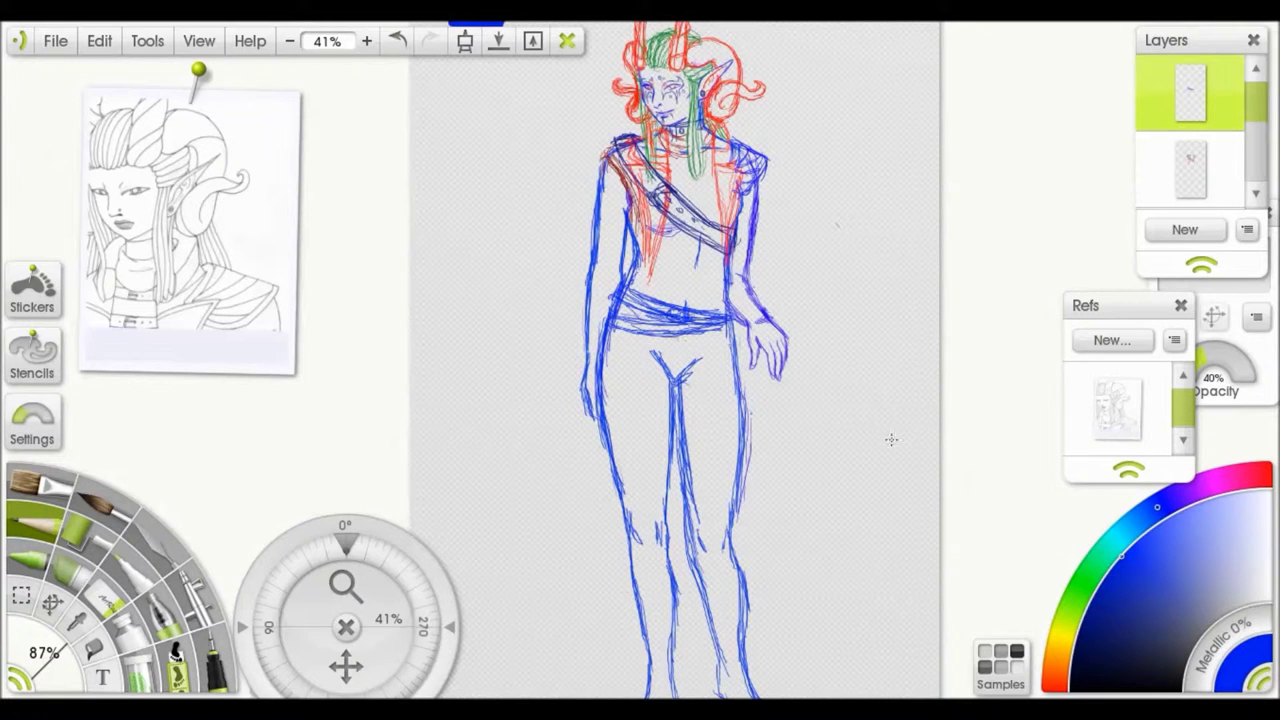
Step: Extend the red coat fronts to the sash with long tails to the knees, and erase the body lines they cover on the figure layer
alt+click(650, 240)
drag(632, 232, 652, 294)
drag(722, 228, 734, 316)
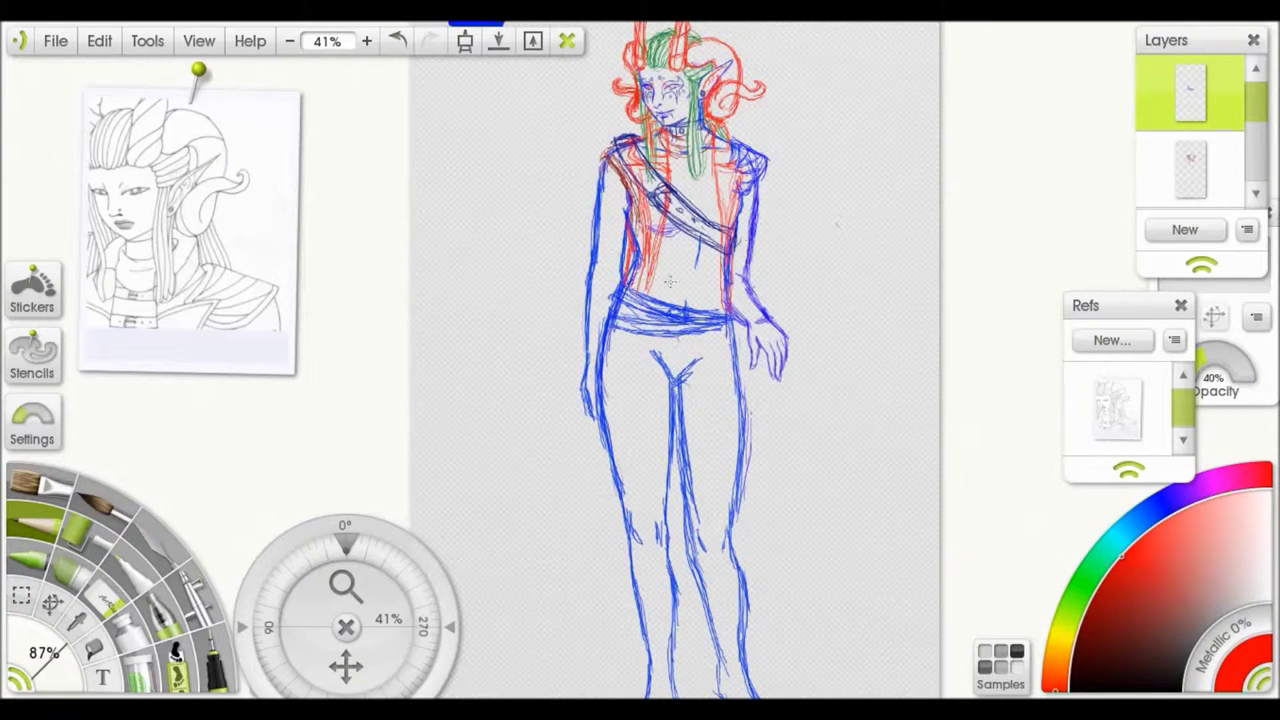
scroll(626, 312, down, 3)
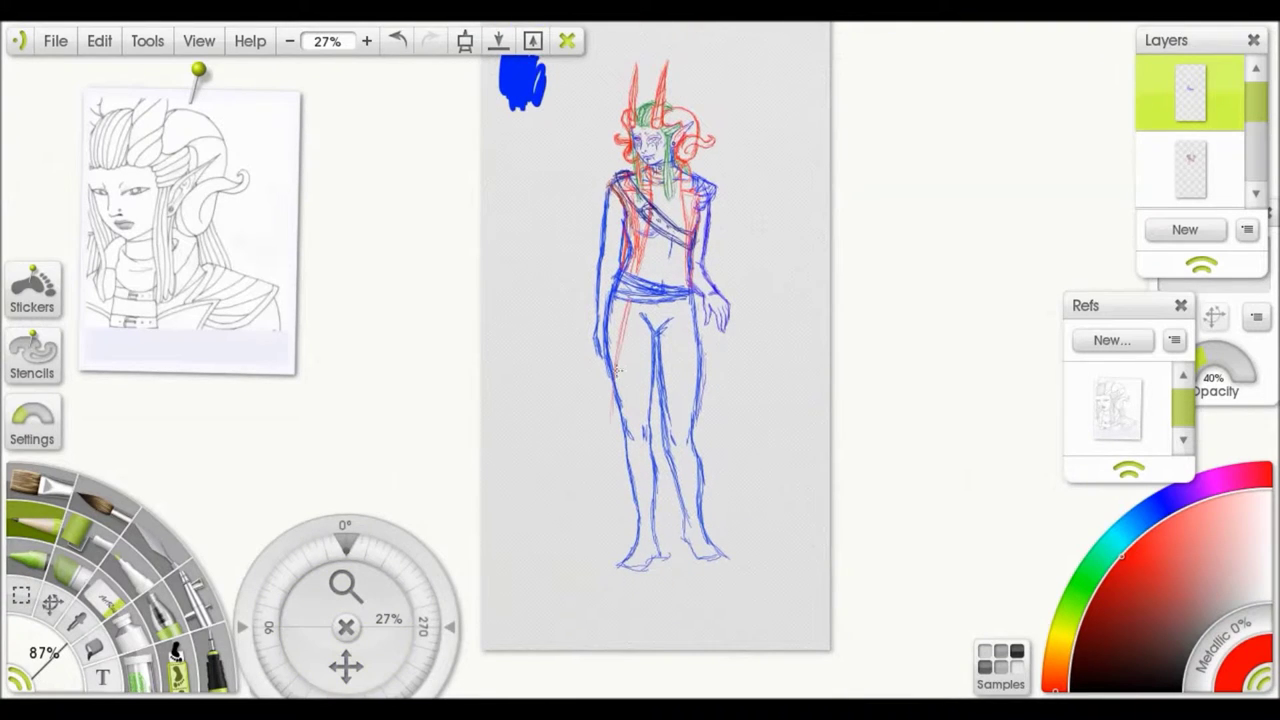
mouse_move(620, 350)
mouse_down()
mouse_move(606, 468)
mouse_move(592, 458)
mouse_move(600, 484)
mouse_up()
mouse_move(700, 318)
mouse_down()
mouse_move(716, 372)
mouse_move(710, 452)
mouse_up()
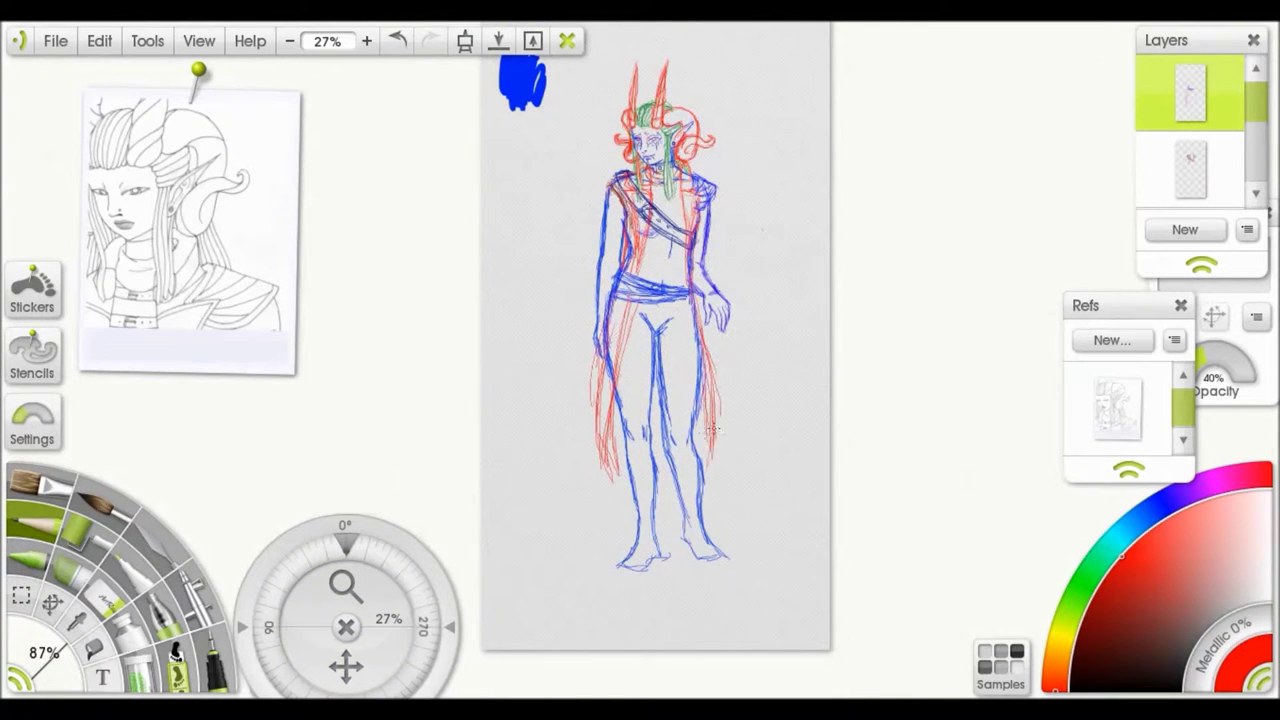
click(1190, 170)
scroll(635, 365, up, 3)
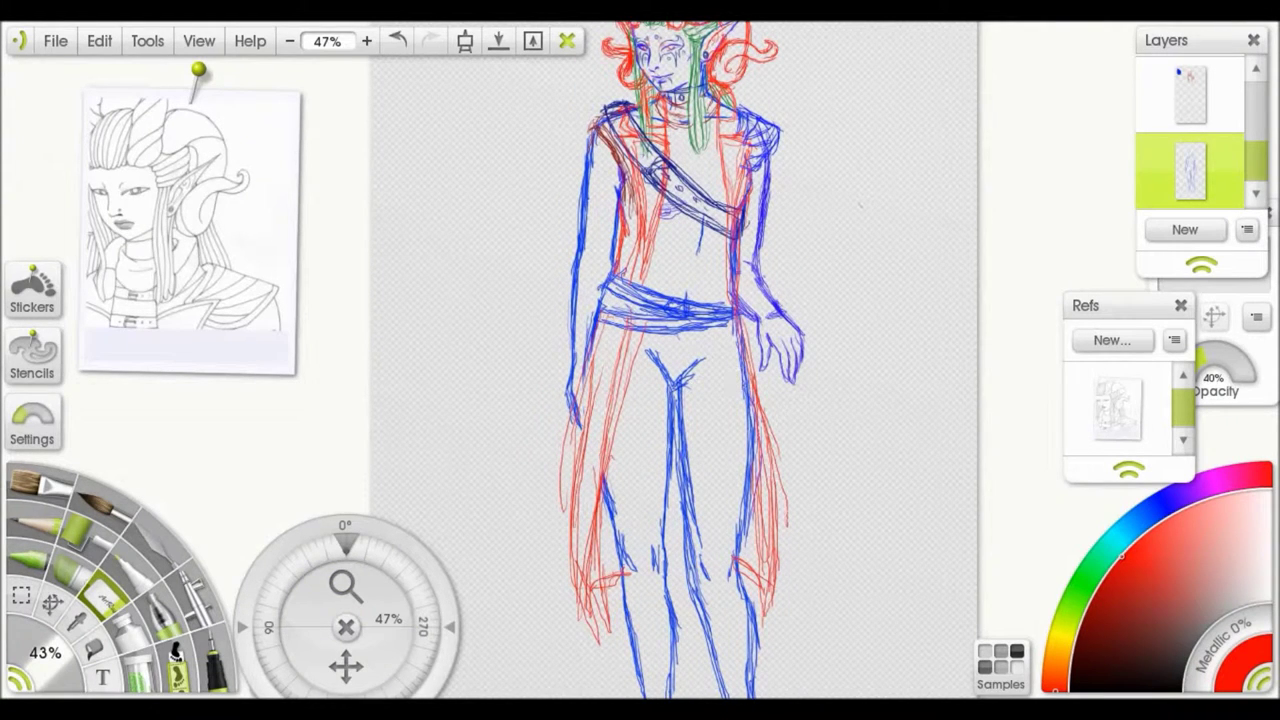
Step: Strengthen the coat and its tails with bolder red strokes, adding small buckled straps down the right tail's front edge
key(p)
drag(600, 335, 568, 520)
drag(585, 410, 600, 615)
drag(575, 525, 615, 628)
drag(648, 335, 598, 580)
drag(658, 216, 636, 370)
drag(650, 312, 605, 594)
drag(612, 366, 644, 372)
mouse_move(602, 408)
mouse_down()
mouse_move(632, 410)
mouse_move(596, 540)
mouse_up()
drag(660, 335, 598, 568)
drag(750, 330, 770, 552)
drag(770, 400, 778, 565)
drag(748, 322, 768, 400)
mouse_move(740, 228)
mouse_down()
mouse_move(734, 380)
mouse_move(738, 360)
mouse_up()
Step: On the top layer, sketch a cropped green top with horizontal bands across the chest behind the strap
mouse_move(345, 585)
mouse_down()
mouse_move(310, 610)
mouse_move(385, 552)
mouse_up()
click(1190, 92)
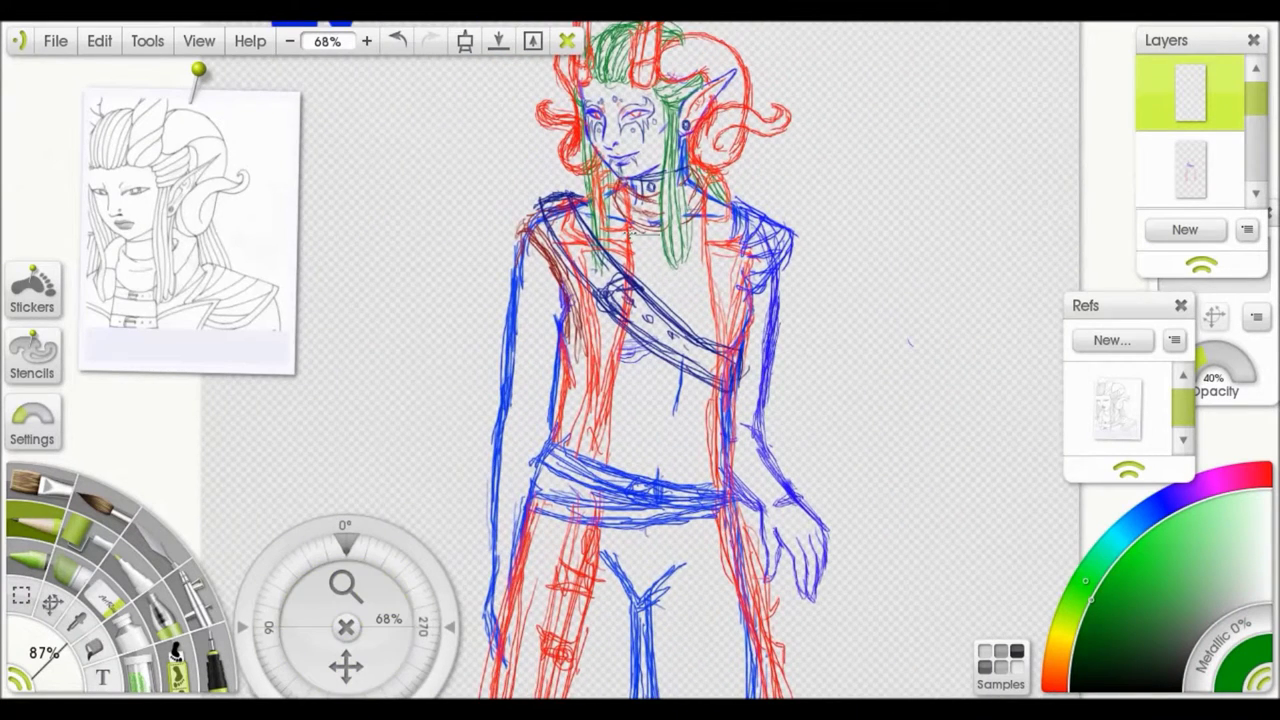
drag(632, 250, 712, 248)
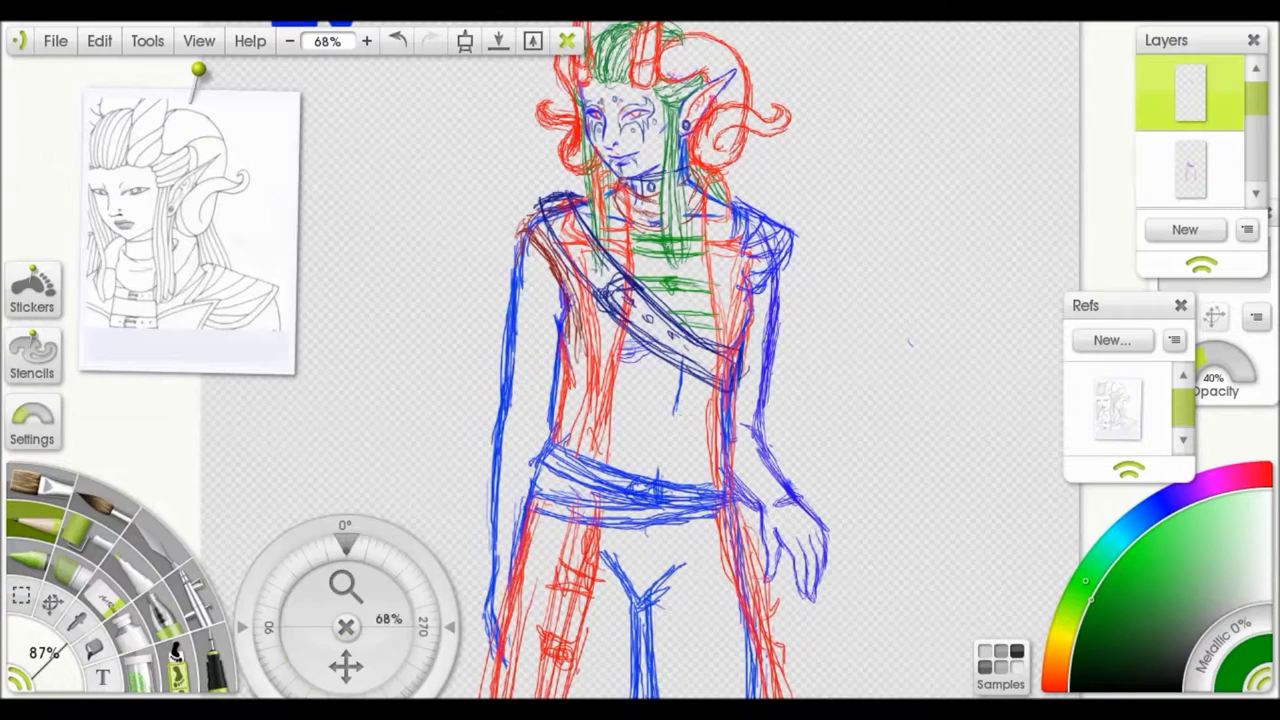
drag(610, 340, 660, 340)
Step: Sketch baggy green trousers from the sash to below the knees, with folds at the crotch and gathered hems
key(ctrl+minus)
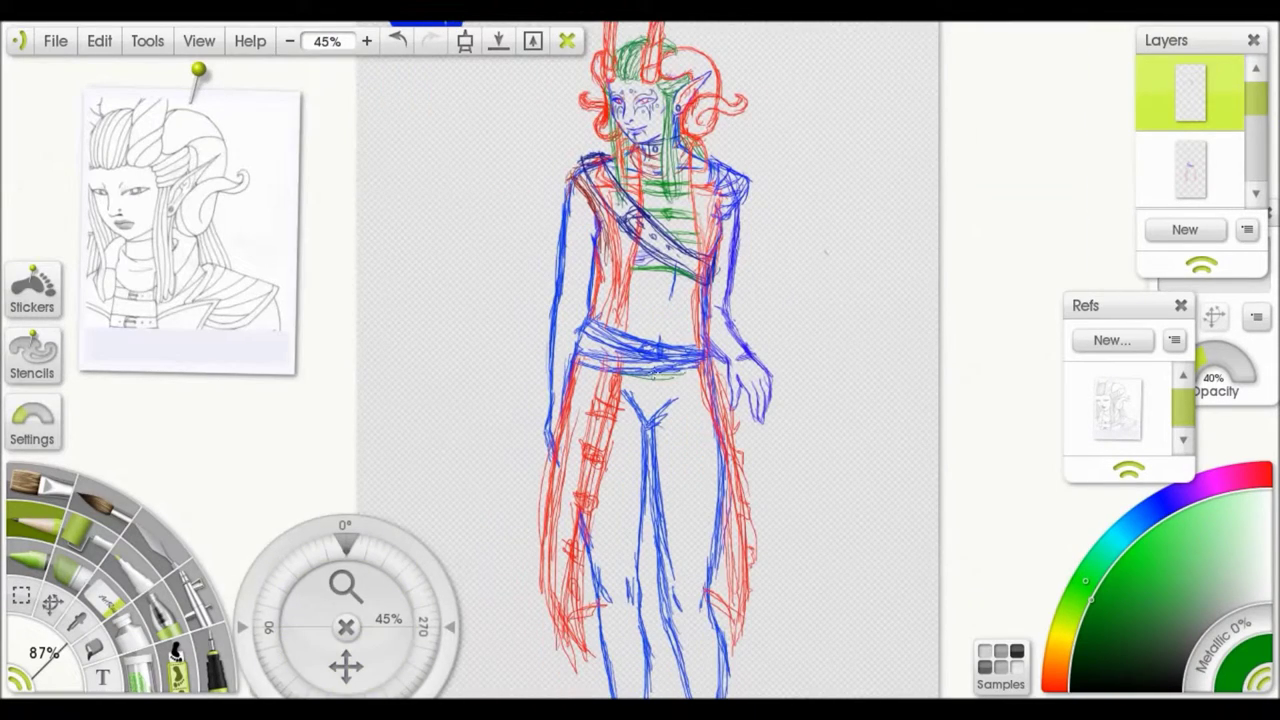
drag(650, 420, 660, 270)
drag(660, 300, 665, 506)
drag(666, 424, 668, 530)
drag(740, 342, 732, 486)
drag(730, 422, 740, 528)
drag(726, 445, 672, 522)
drag(656, 312, 648, 494)
drag(664, 428, 620, 540)
drag(598, 436, 612, 522)
drag(592, 482, 650, 524)
mouse_move(678, 304)
mouse_down()
mouse_move(660, 304)
mouse_move(645, 440)
mouse_up()
Step: Erase the blue hip and thigh lines under the trousers on the figure layer
click(1190, 170)
key(e)
drag(640, 280, 635, 410)
mouse_move(720, 315)
mouse_down()
mouse_move(716, 380)
mouse_move(662, 505)
mouse_move(630, 385)
mouse_move(596, 525)
mouse_move(635, 528)
mouse_up()
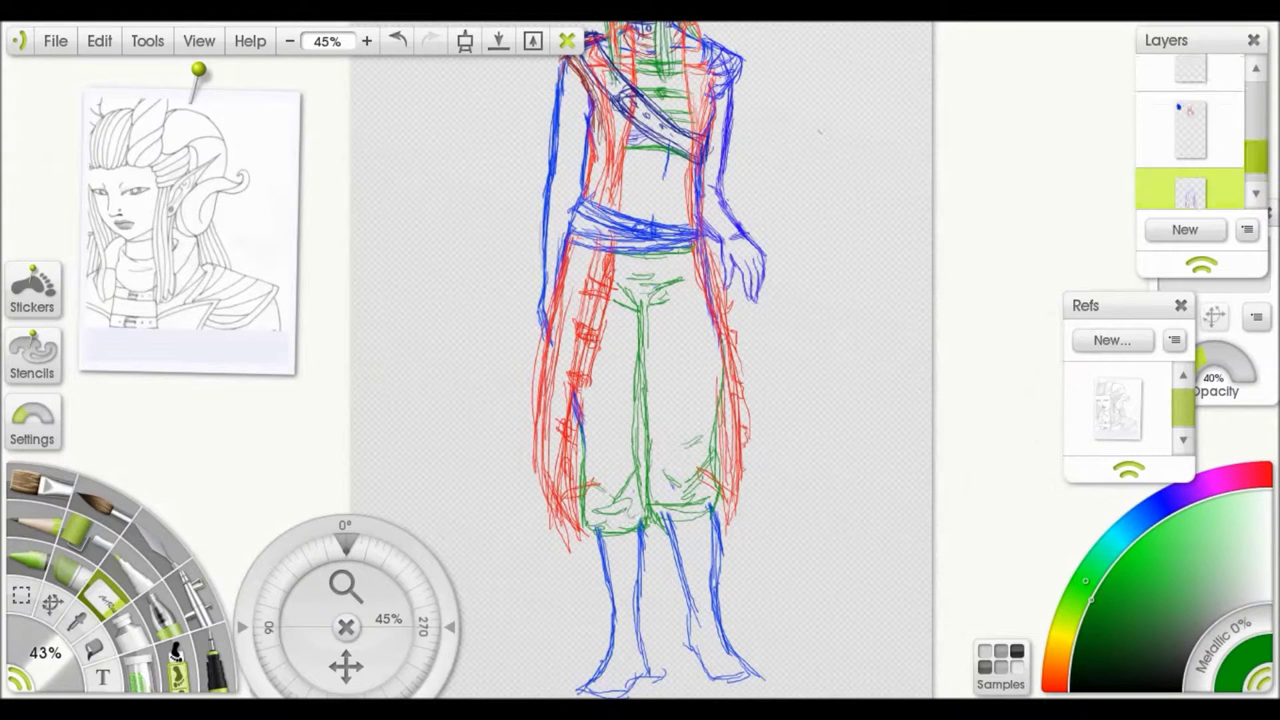
Step: Reinforce the green inner and outer leg seams of the trousers on the top layer
key(n)
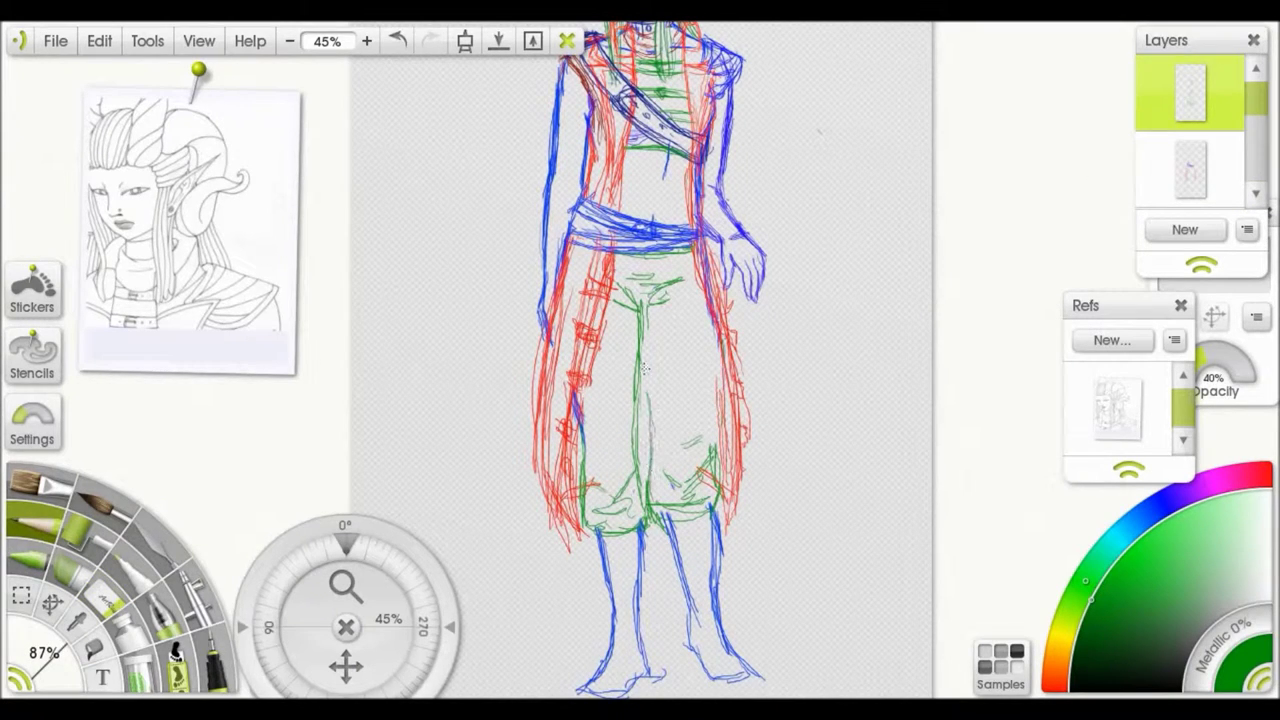
drag(642, 368, 640, 450)
drag(715, 298, 720, 505)
drag(640, 360, 635, 500)
drag(580, 385, 578, 515)
drag(660, 442, 668, 528)
Step: Draw a dark blue band around the figure's left thigh over the trousers
scroll(617, 489, down, 2)
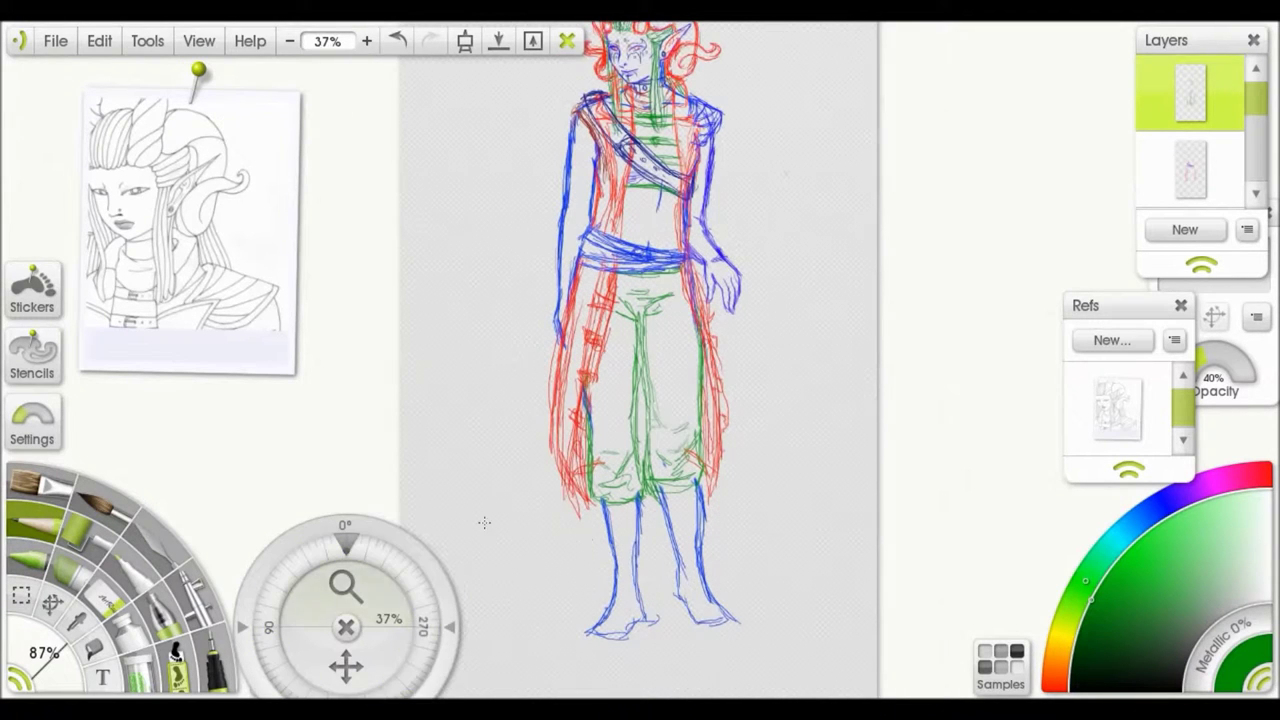
click(1160, 494)
mouse_move(648, 333)
mouse_down()
mouse_move(705, 345)
mouse_move(658, 380)
mouse_up()
click(1089, 574)
drag(853, 650, 833, 634)
Step: Draw wide boot cuffs in dark red below the trouser hems on both legs
click(1262, 476)
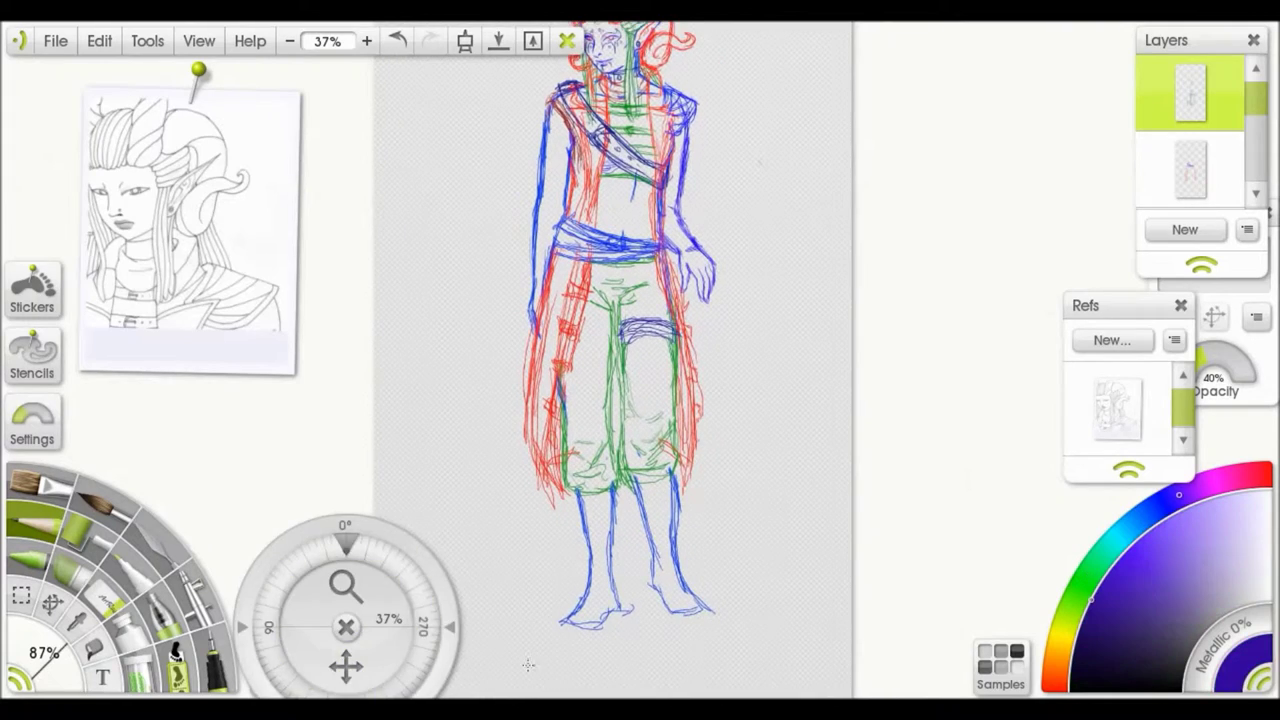
drag(833, 690, 833, 633)
scroll(570, 520, up, 4)
mouse_move(584, 360)
mouse_down()
mouse_move(586, 408)
mouse_move(668, 428)
mouse_move(642, 416)
mouse_up()
drag(692, 346, 768, 405)
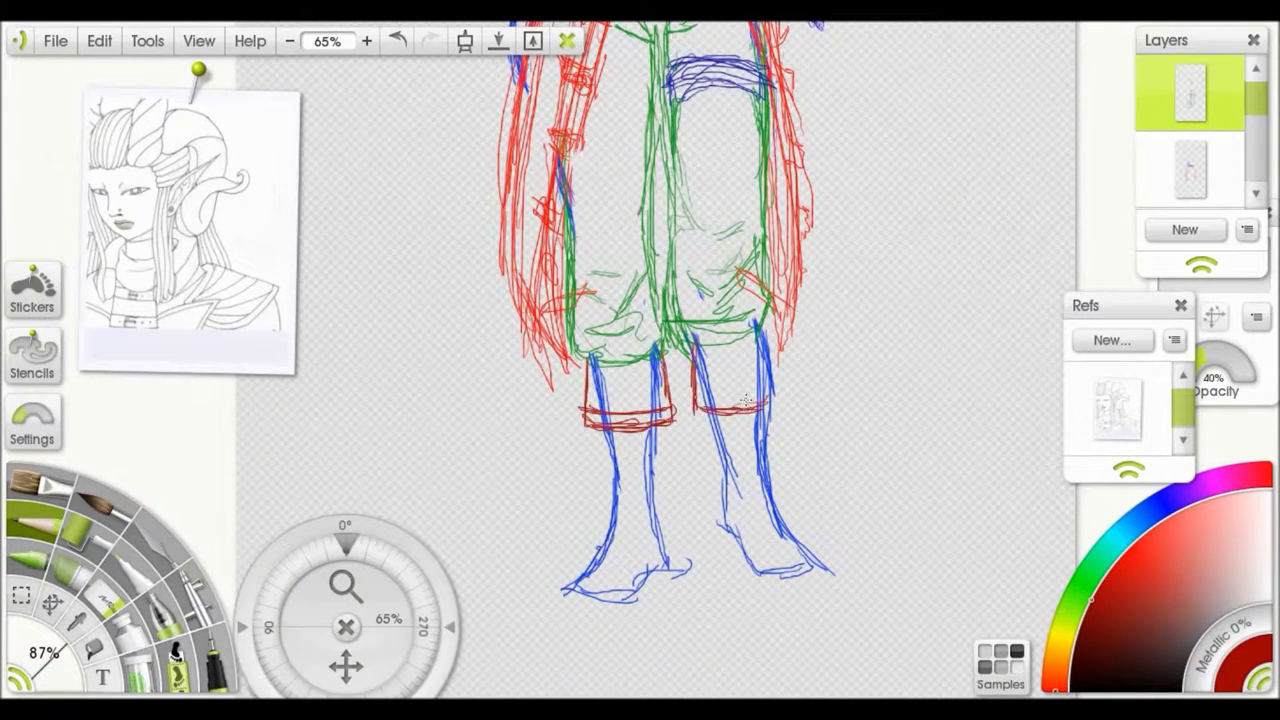
drag(690, 392, 780, 390)
Step: Outline the shafts, heels and soles of both boots in dark red around the lower legs and feet
drag(346, 665, 361, 595)
drag(628, 366, 627, 440)
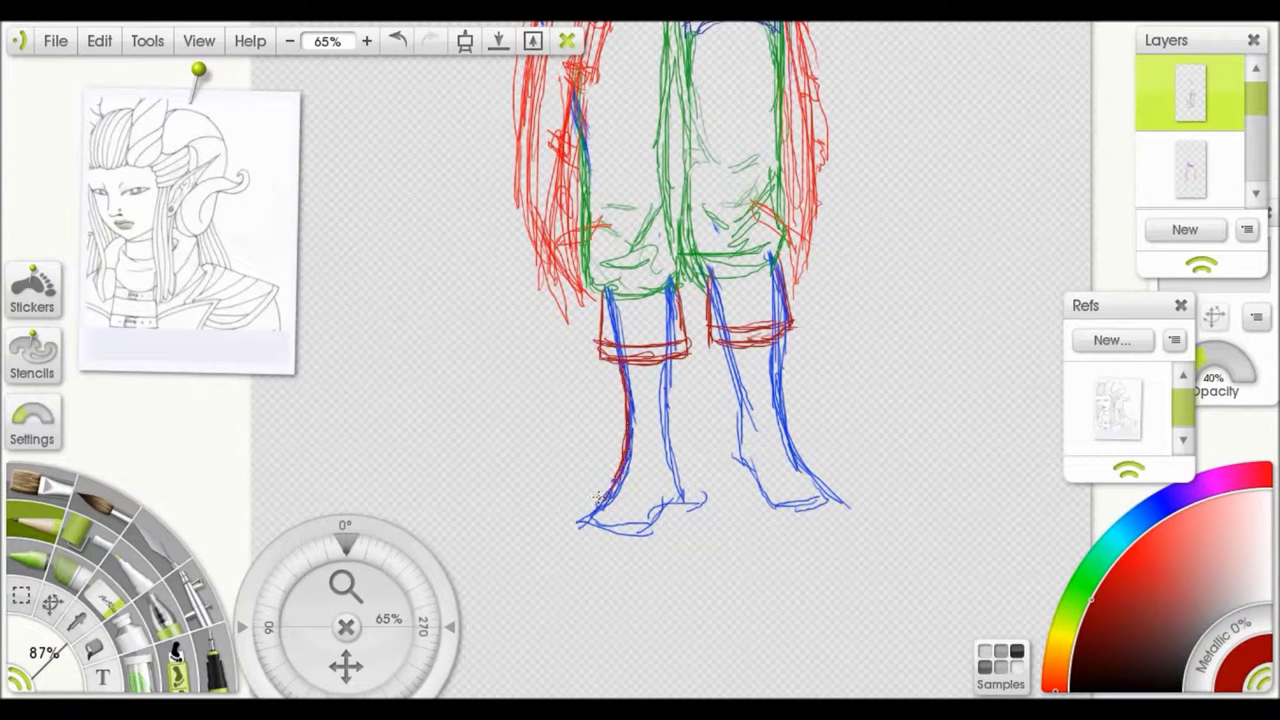
drag(674, 358, 684, 460)
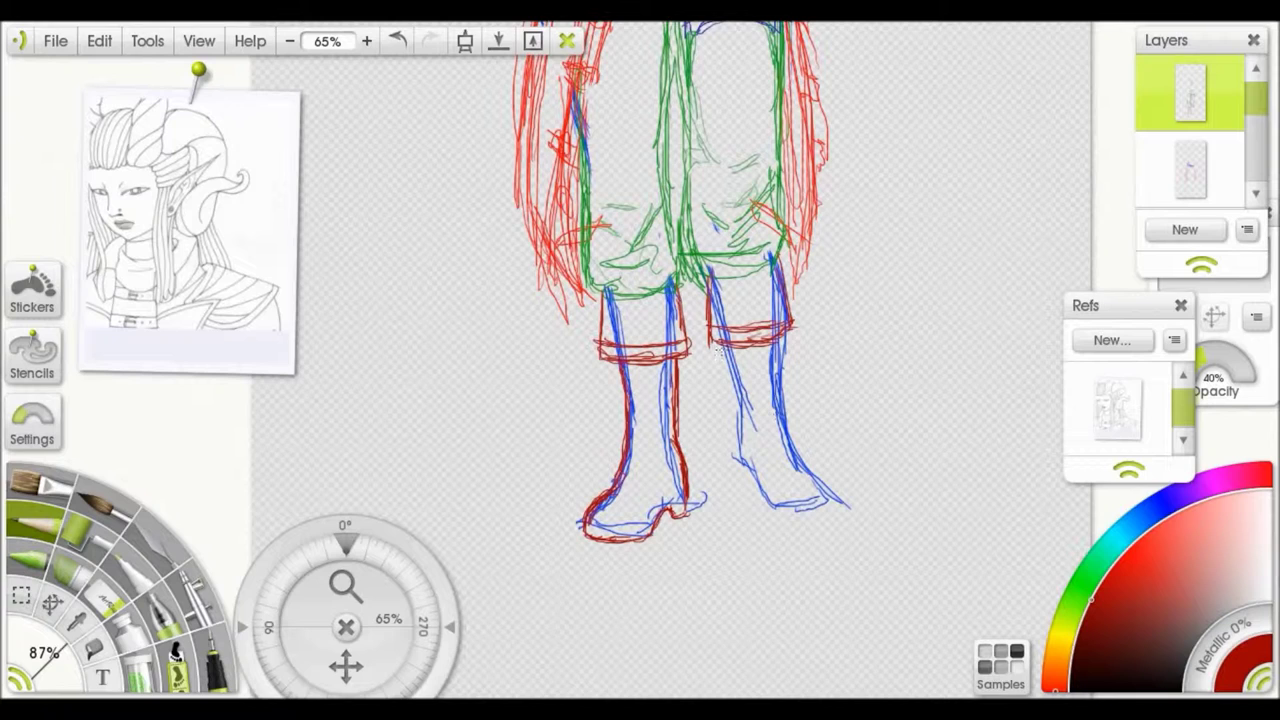
drag(784, 390, 841, 516)
drag(718, 345, 740, 412)
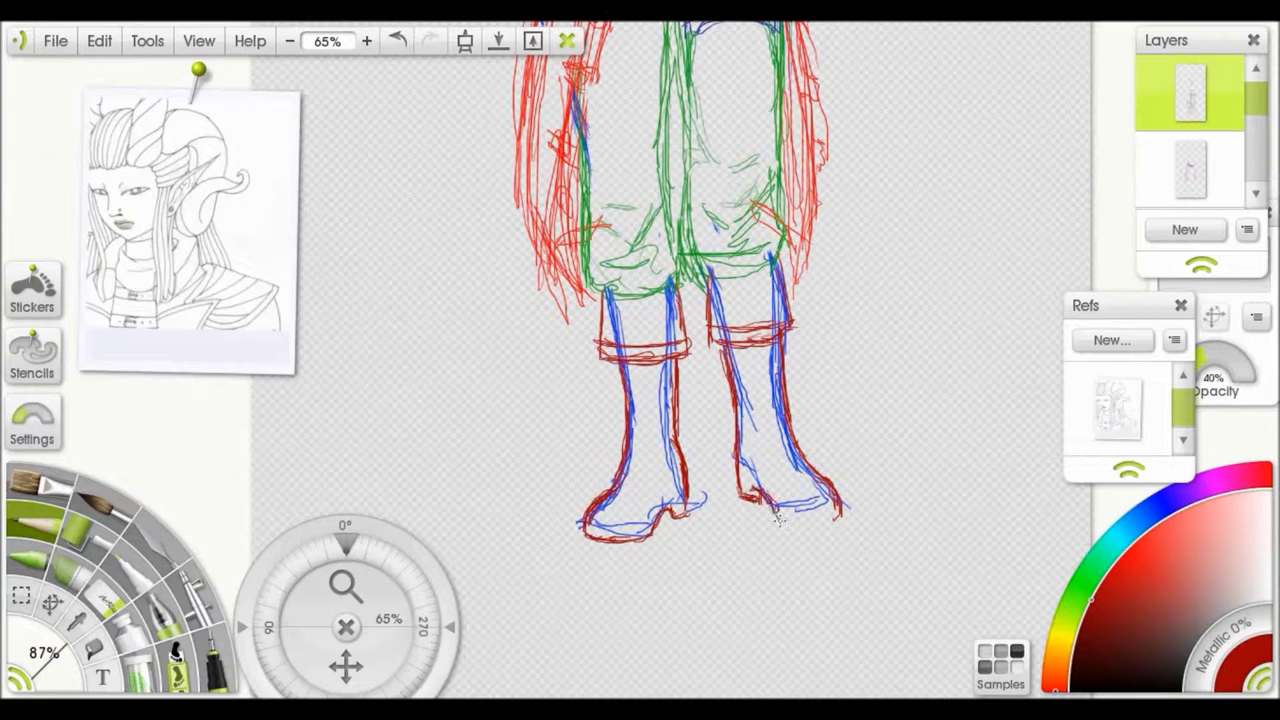
Step: Add rounded toe caps and ankle straps to both boots in dark red
drag(614, 518, 666, 490)
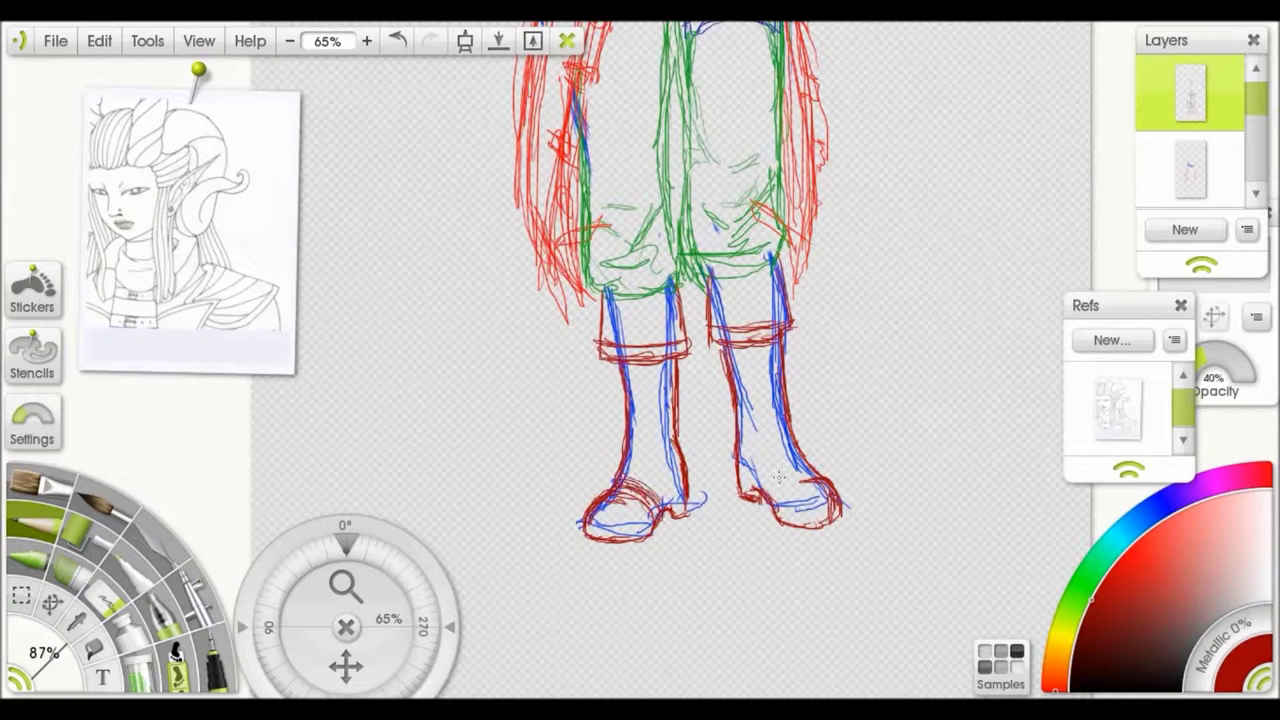
drag(772, 505, 826, 486)
drag(736, 426, 786, 410)
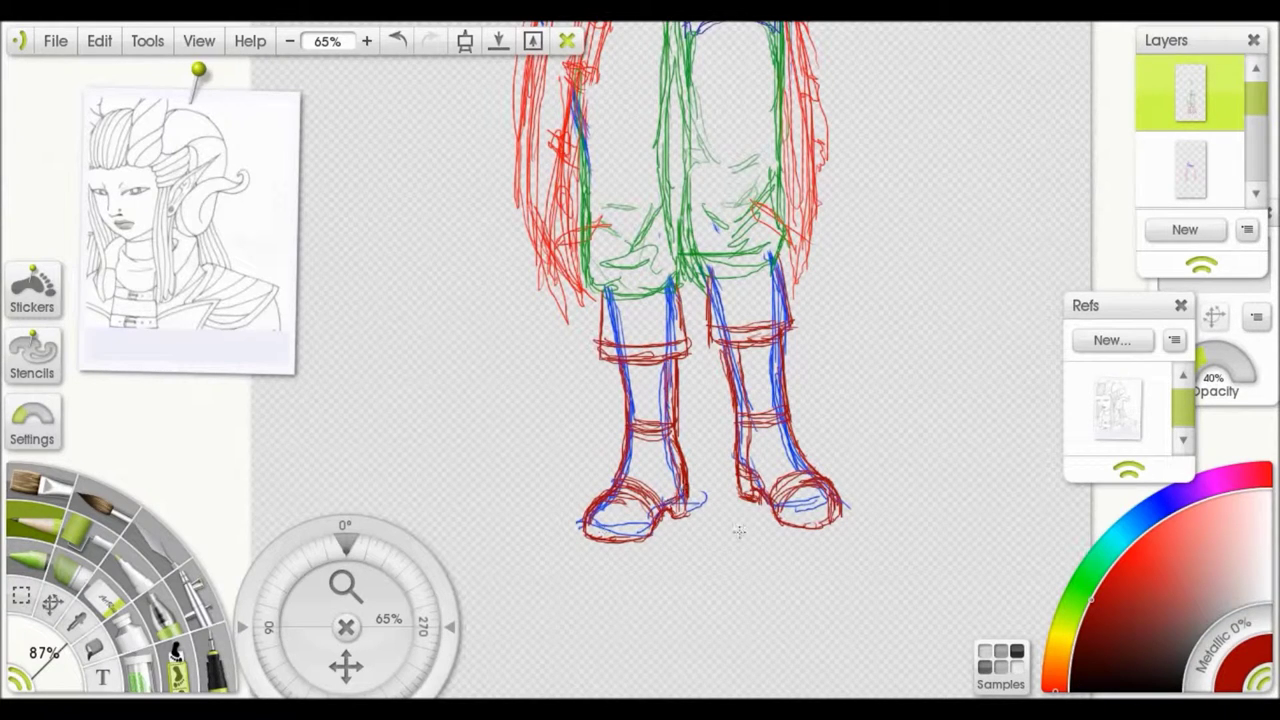
Step: Erase the blue lower legs and feet inside the boots on the figure layer
drag(345, 585, 320, 610)
drag(345, 540, 410, 300)
drag(505, 90, 520, 110)
click(1190, 170)
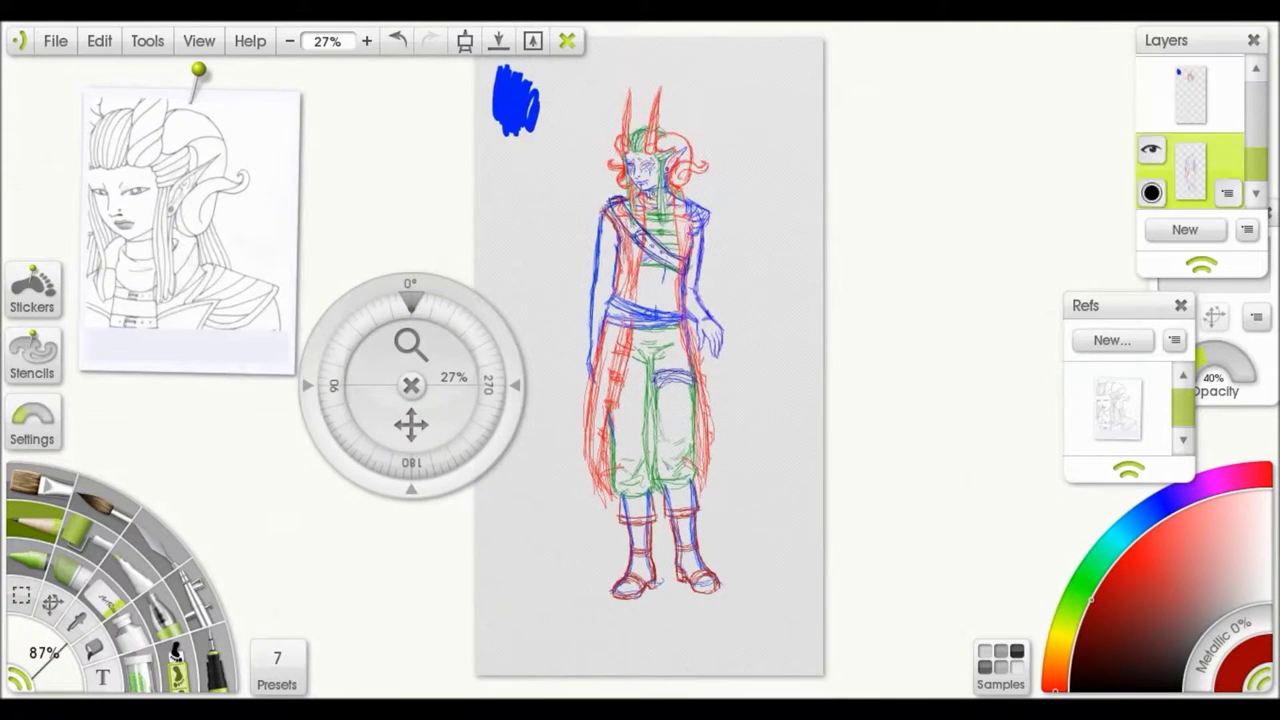
drag(410, 345, 425, 330)
mouse_move(622, 526)
mouse_down()
mouse_move(620, 640)
mouse_move(652, 522)
mouse_move(734, 645)
mouse_up()
mouse_move(1190, 170)
scroll(1190, 130, up, 3)
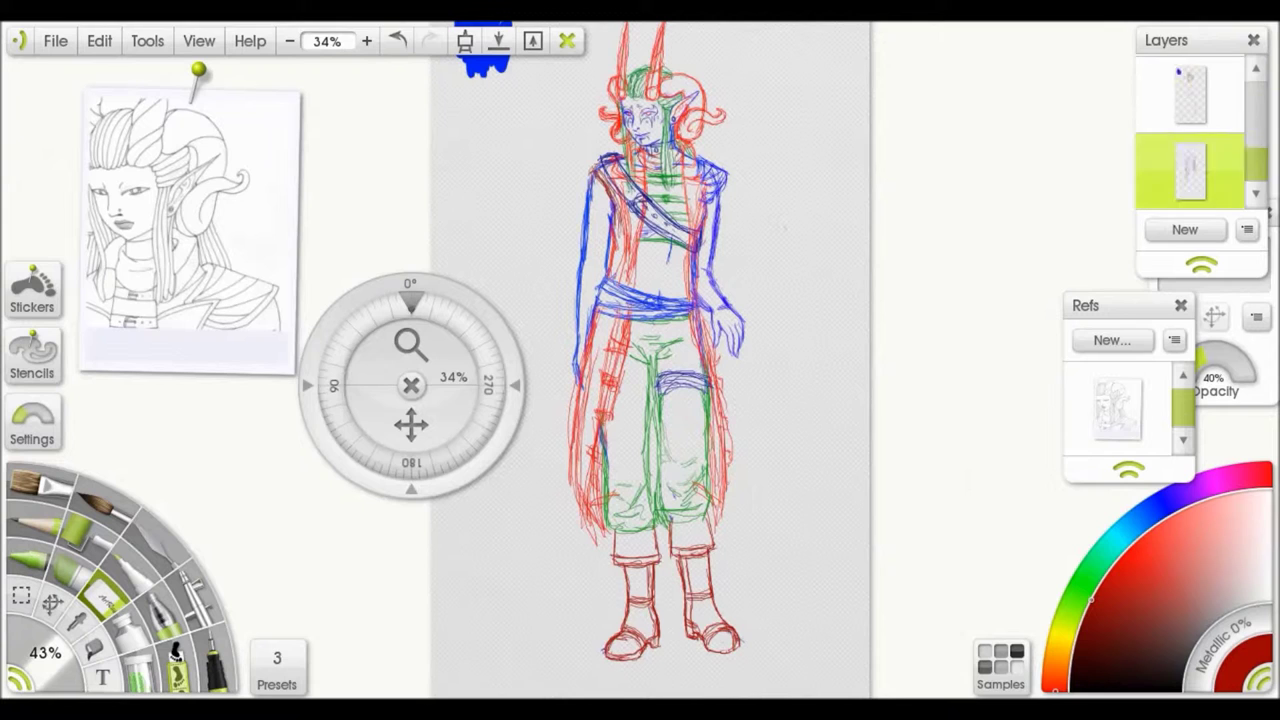
Step: Undo the last run of eraser strokes around the boots and trouser legs
scroll(650, 350, up, 1)
key(ctrl+z)
key(ctrl+z)
key(ctrl+z)
key(ctrl+z)
key(ctrl+z)
key(ctrl+z)
key(ctrl+z)
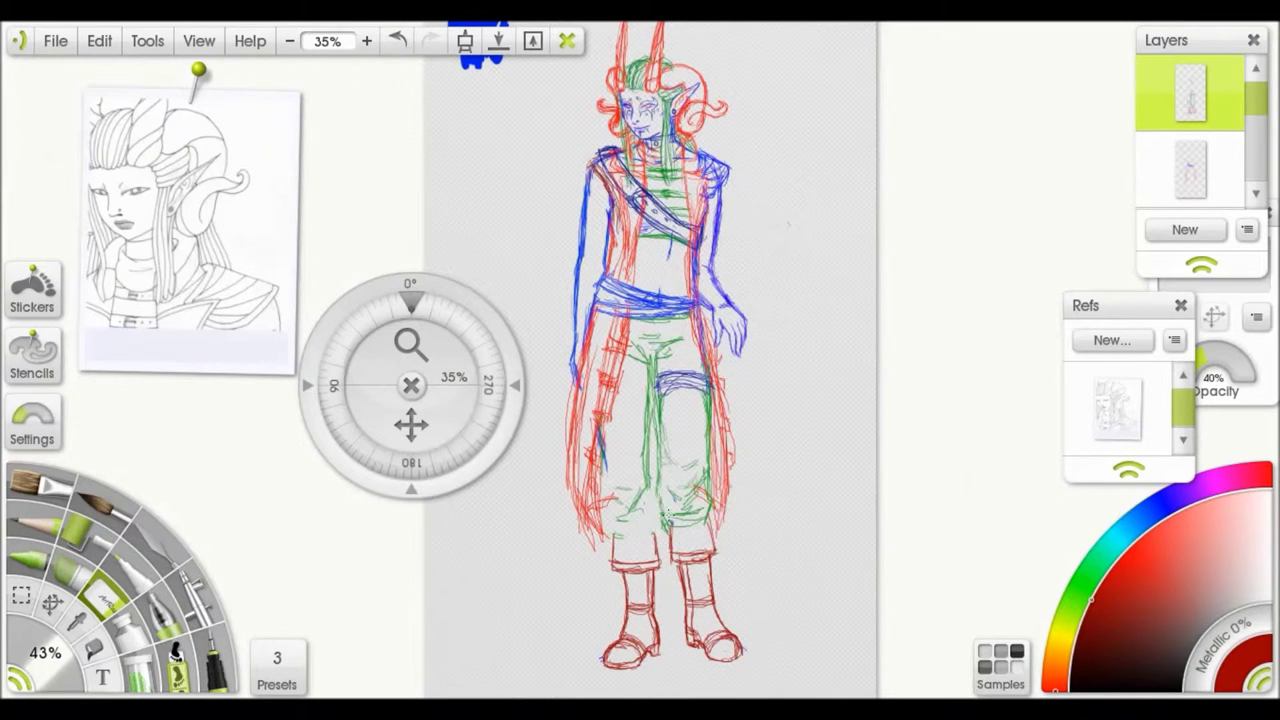
Step: Redraw the lower trouser legs and gathered hems in green
key(n)
drag(646, 480, 648, 505)
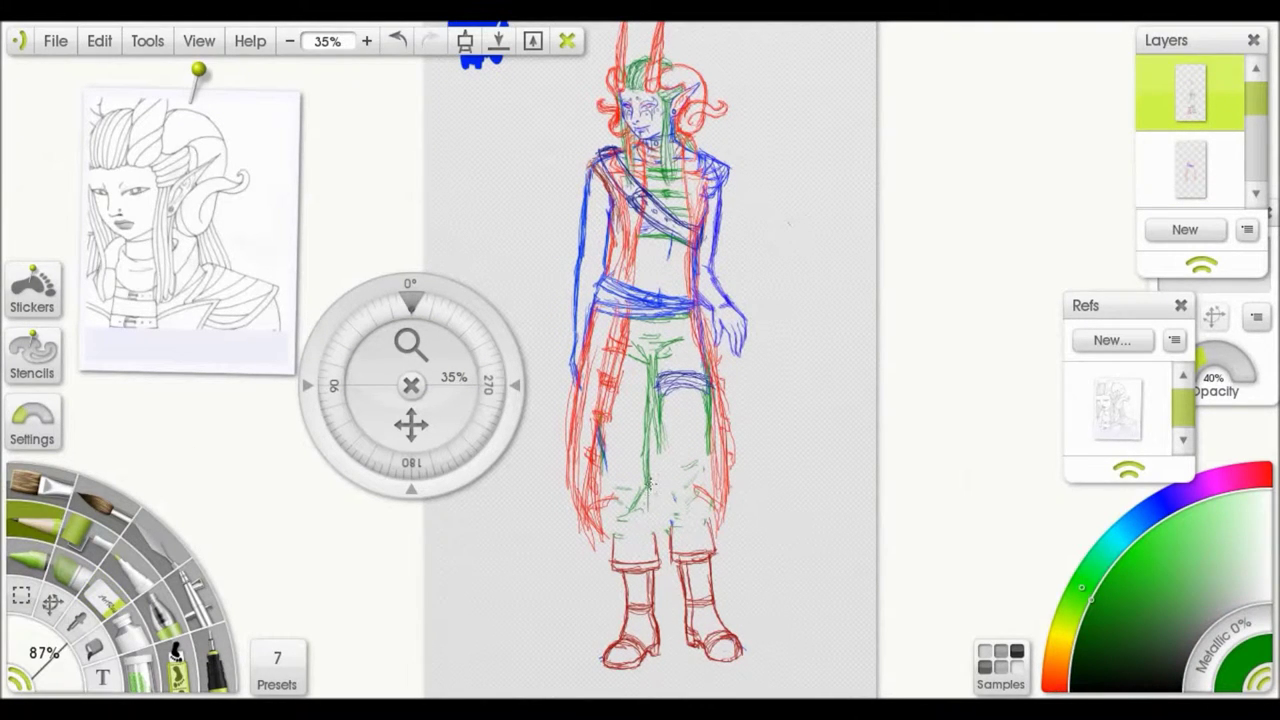
drag(707, 483, 671, 486)
drag(609, 452, 634, 540)
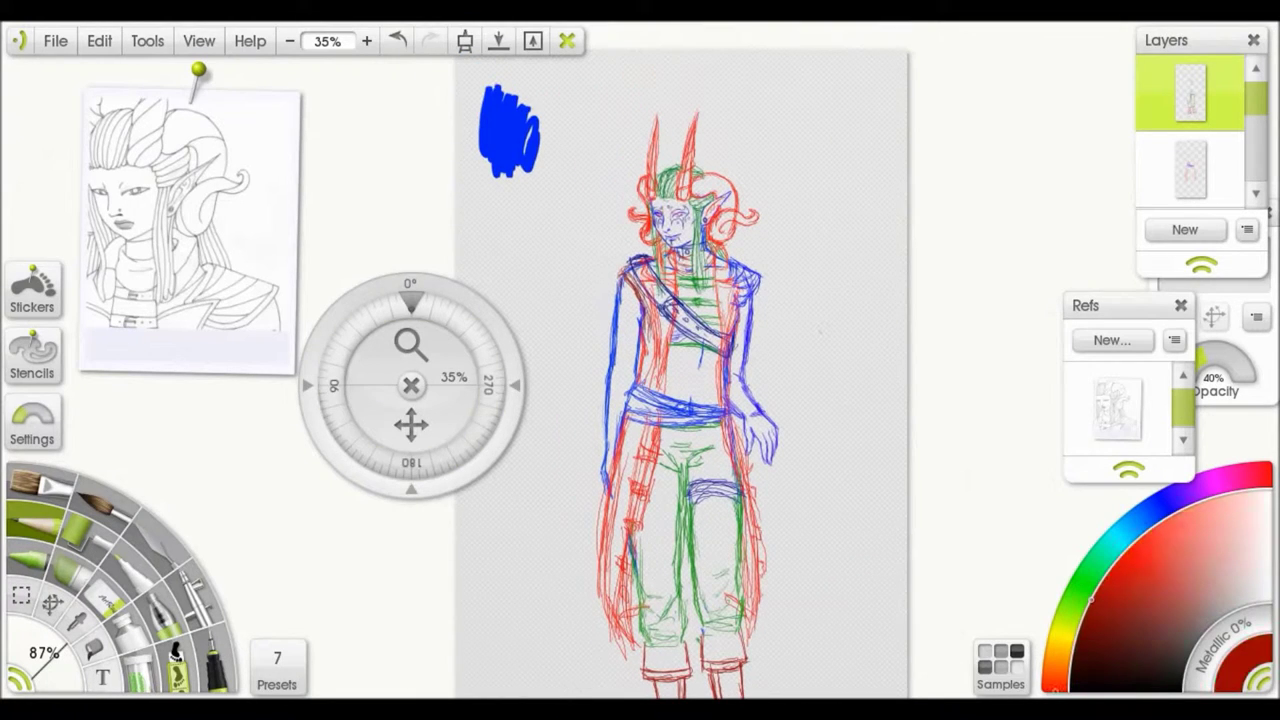
Step: Sketch green elbow-length sleeves with fold lines and banded cuffs on both arms
scroll(703, 404, up, 4)
drag(703, 404, 701, 374)
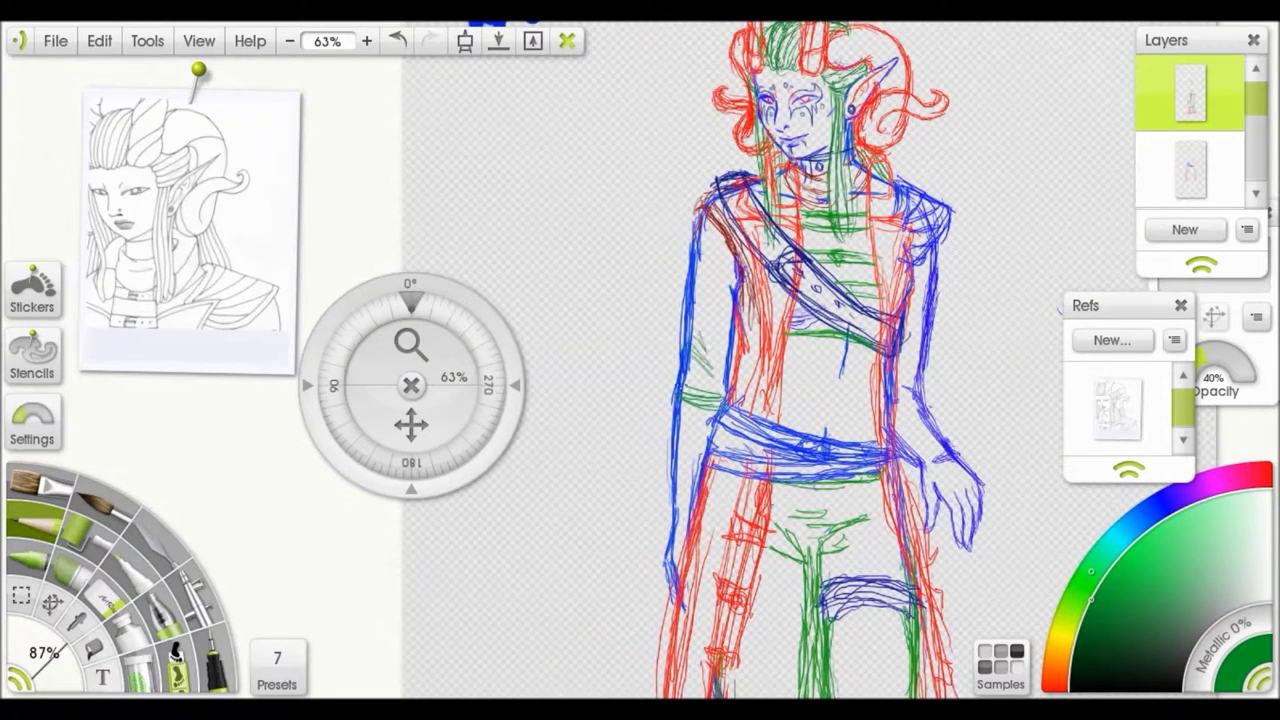
scroll(1018, 211, down, 4)
scroll(1018, 211, up, 4)
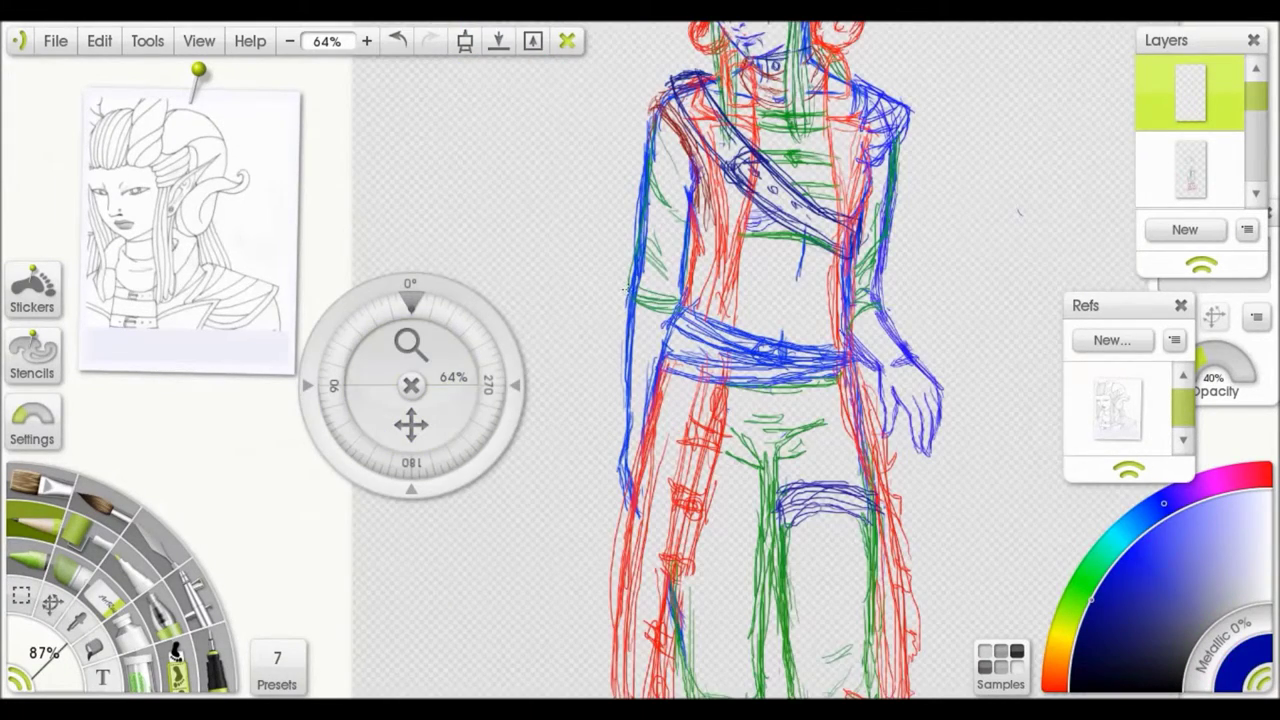
Step: Sketch dark blue bracers with wrapped bands around both forearms, from just below the sleeve cuffs to the wrists
drag(618, 319, 627, 436)
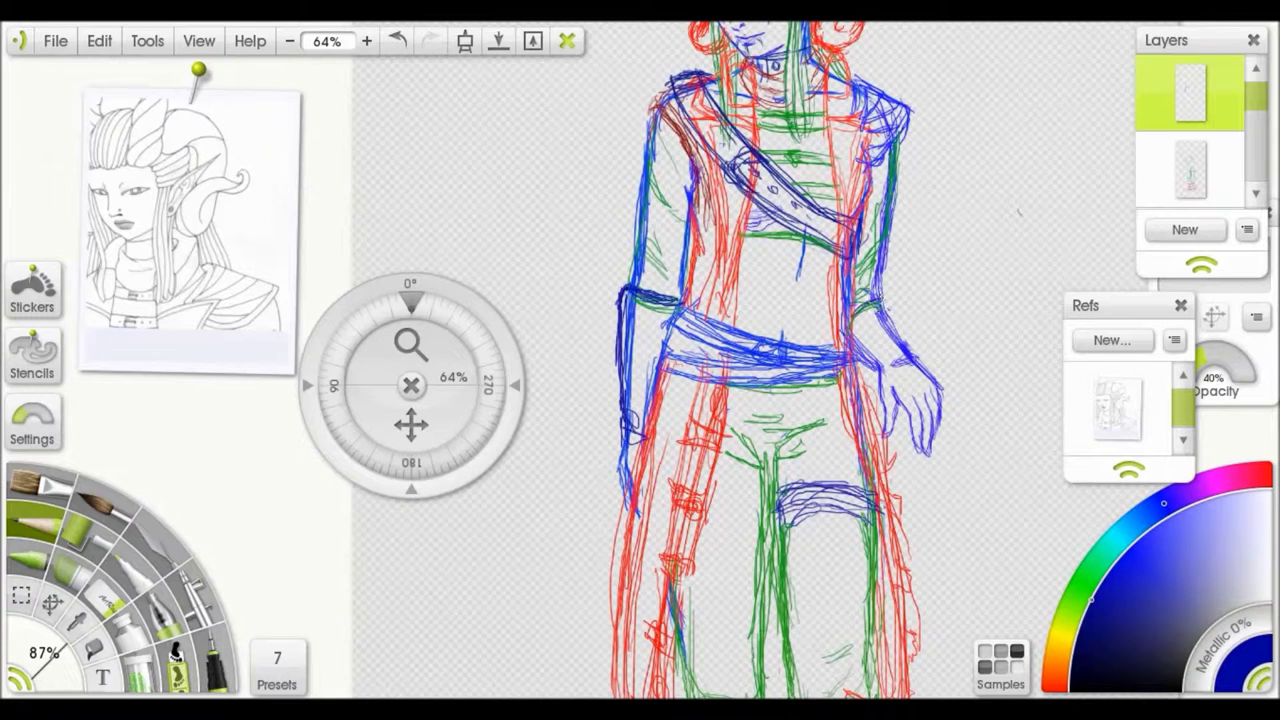
drag(854, 312, 902, 356)
drag(626, 298, 640, 436)
drag(658, 314, 660, 372)
drag(624, 320, 630, 376)
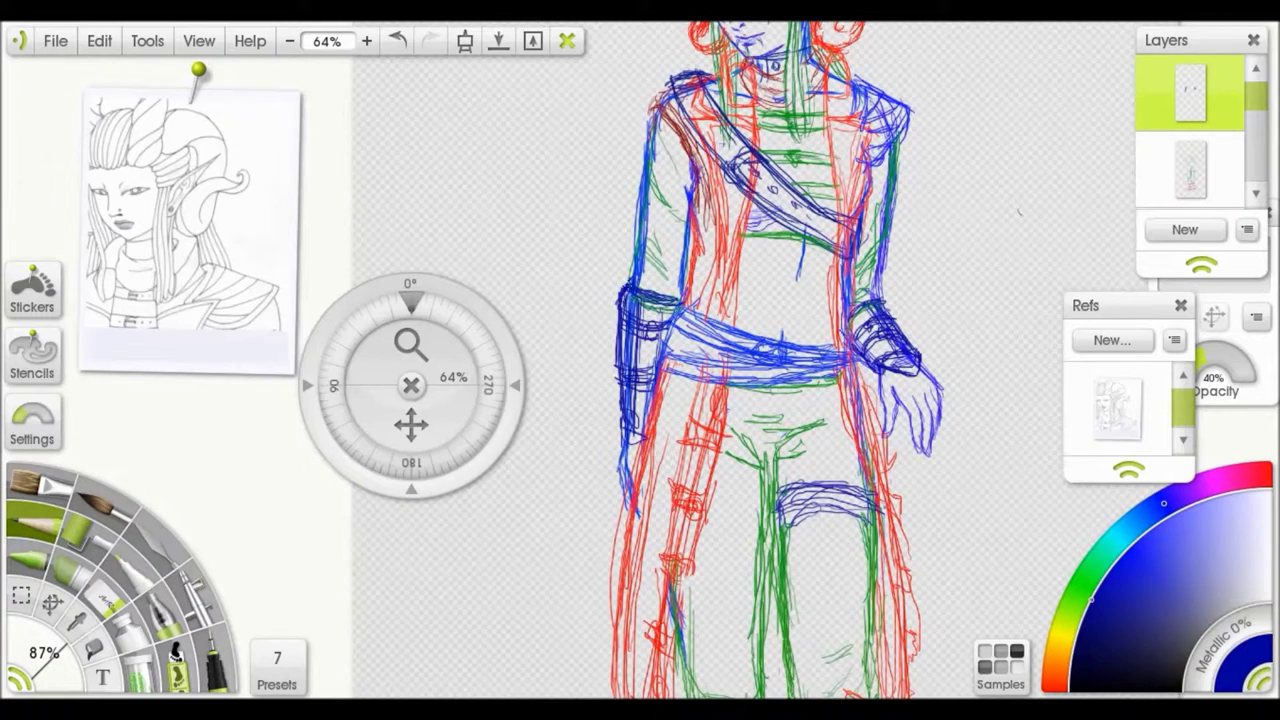
Step: Add a new layer above the bracers and undo the last stroke made with the sampled green
drag(887, 381, 824, 333)
alt+click(824, 333)
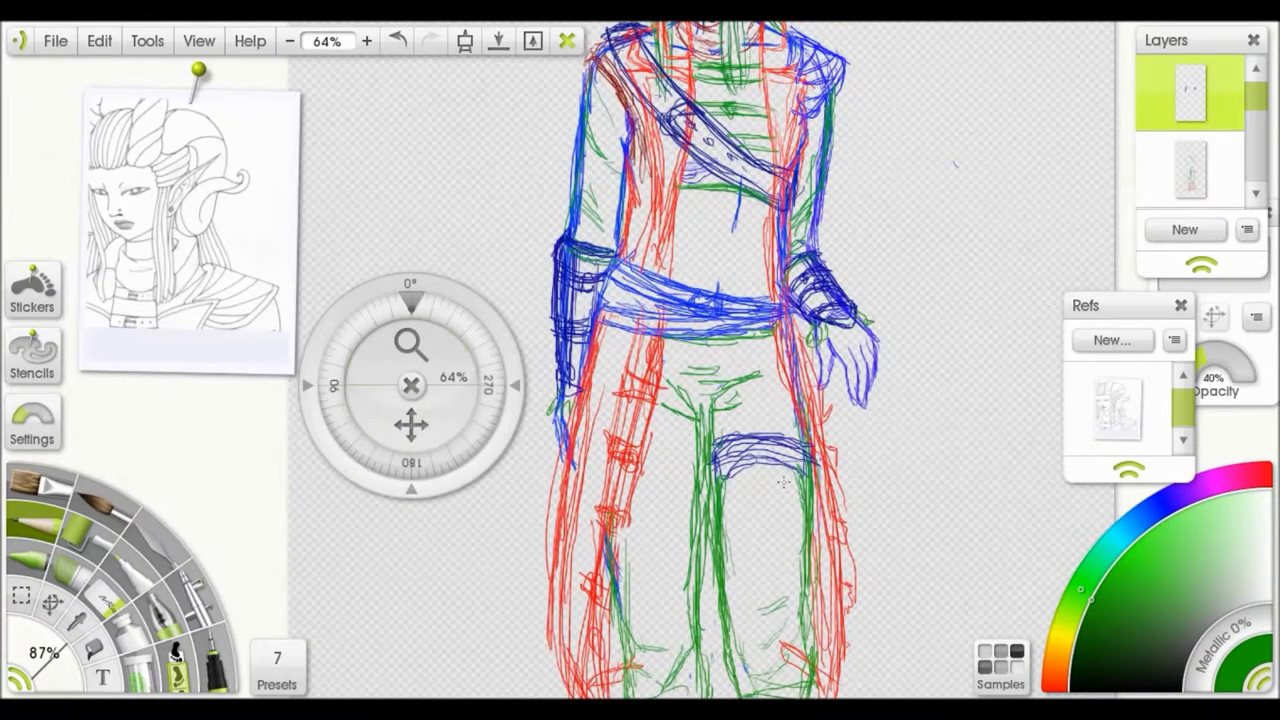
scroll(783, 482, down, 3)
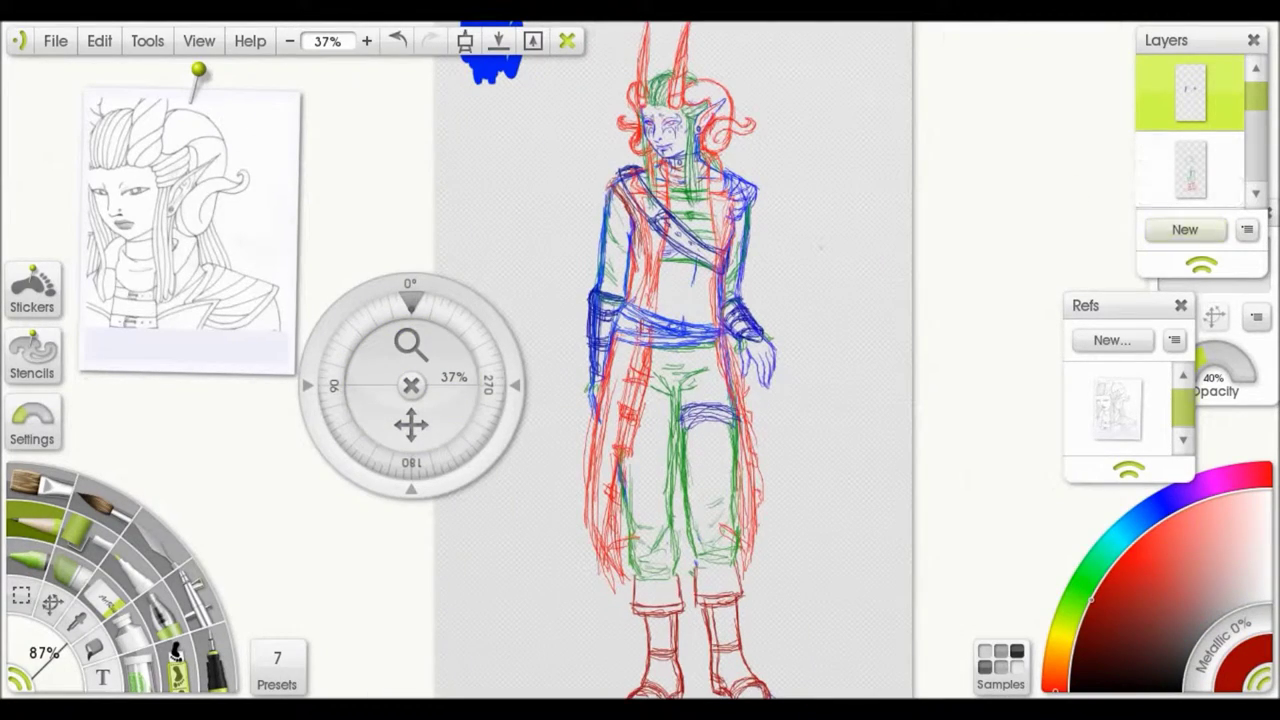
click(1185, 229)
scroll(643, 355, up, 2)
key(ctrl+z)
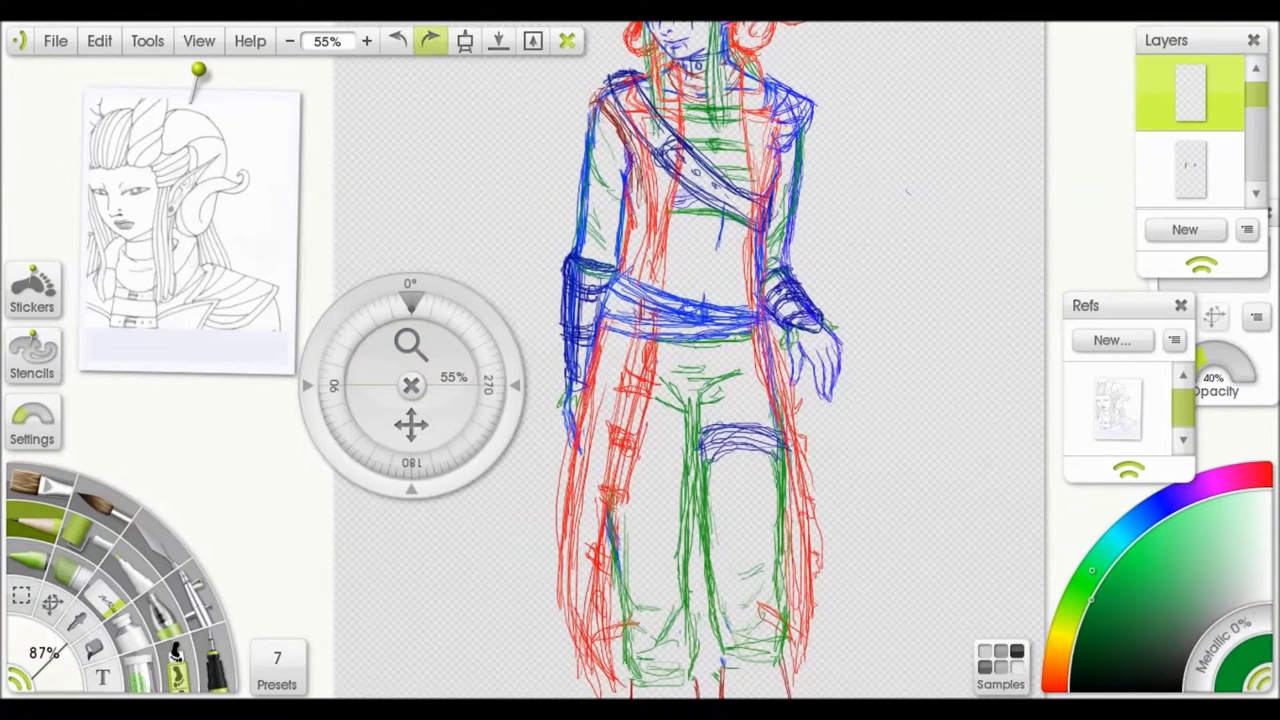
scroll(455, 410, down, 2)
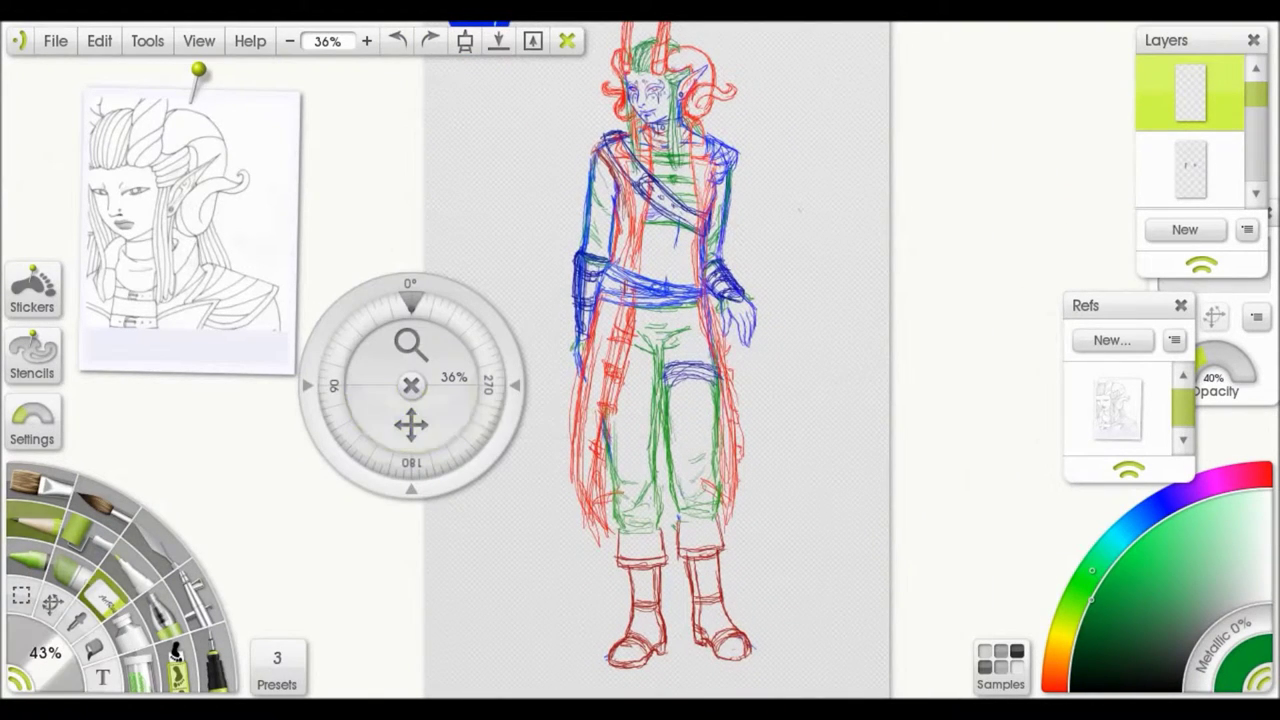
Step: Try to shift the lower leg and boot on the cane-hand side using a rectangular selection and the Transform tool, and undo it
key(p)
key(s)
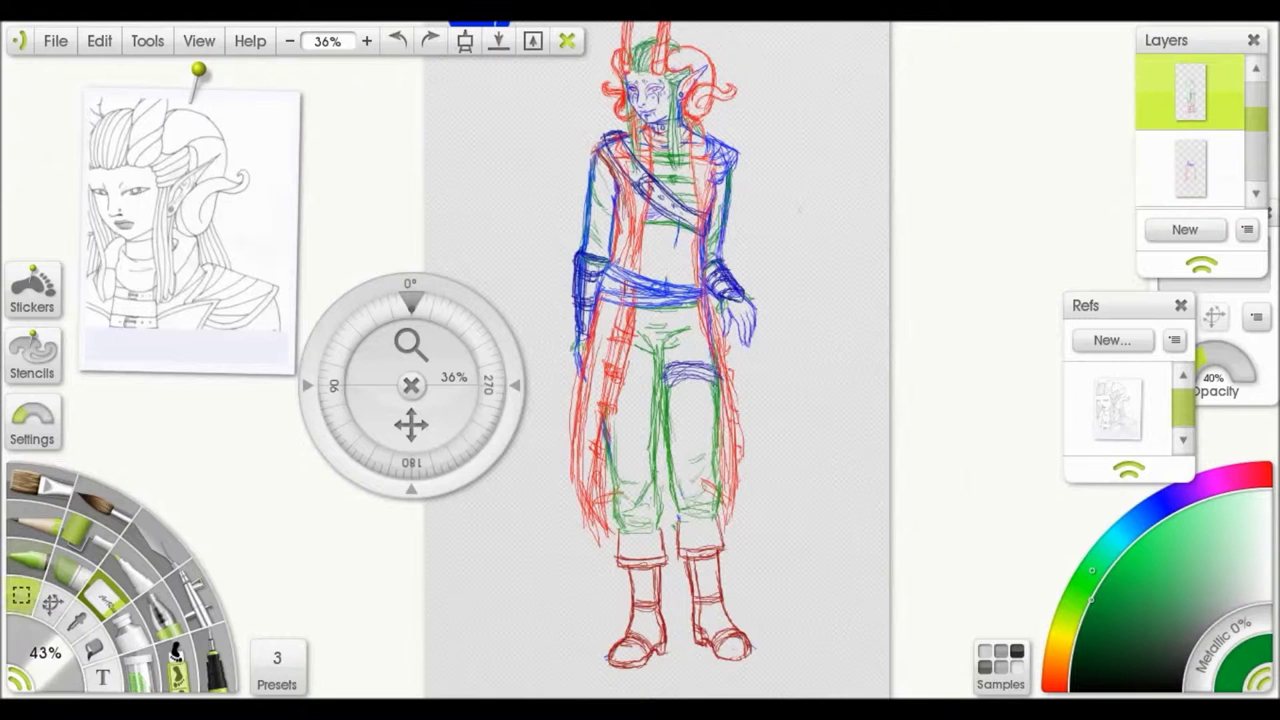
drag(663, 245, 829, 600)
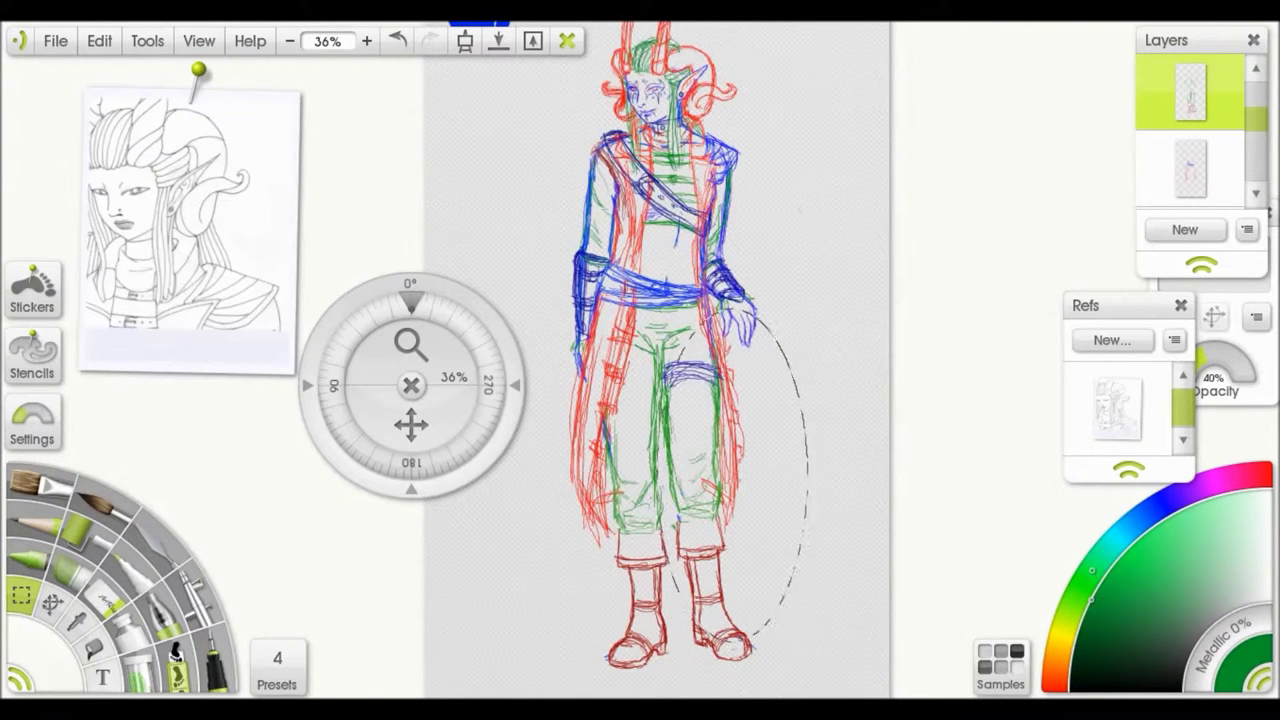
click(32, 420)
key(s)
drag(663, 363, 835, 673)
key(ctrl+t)
drag(771, 600, 740, 571)
key(ctrl+z)
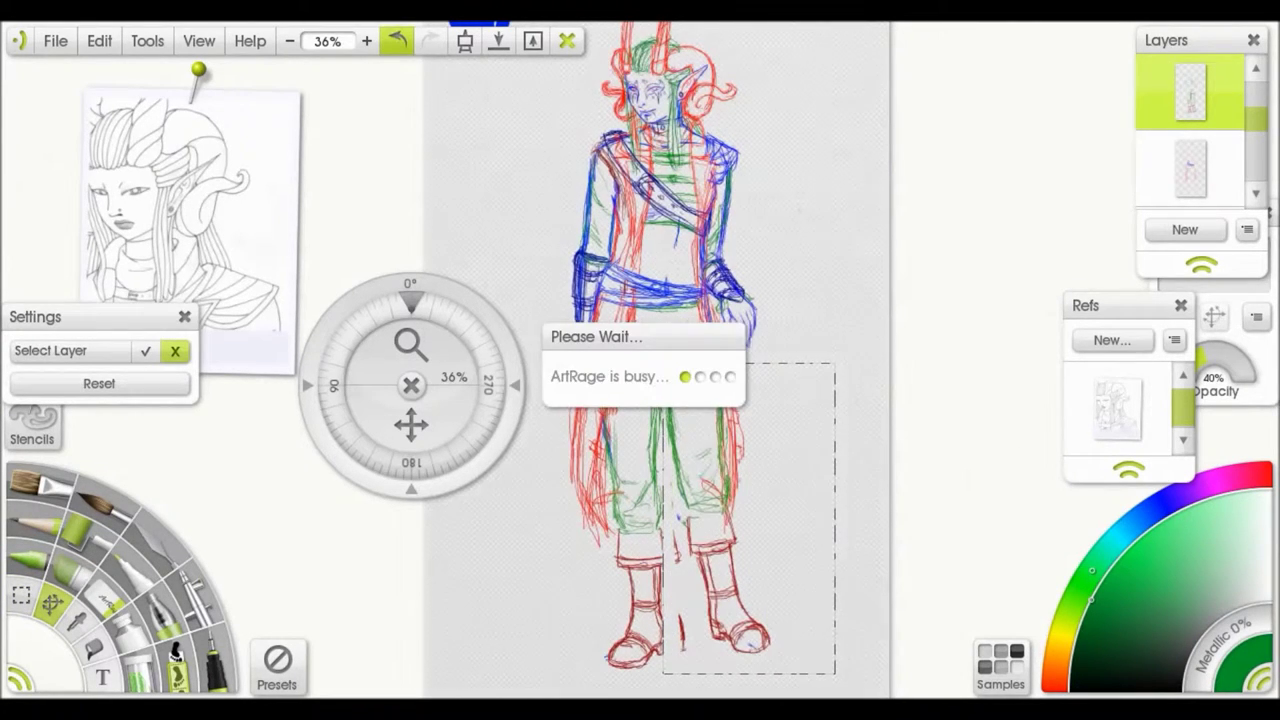
key(ctrl+z)
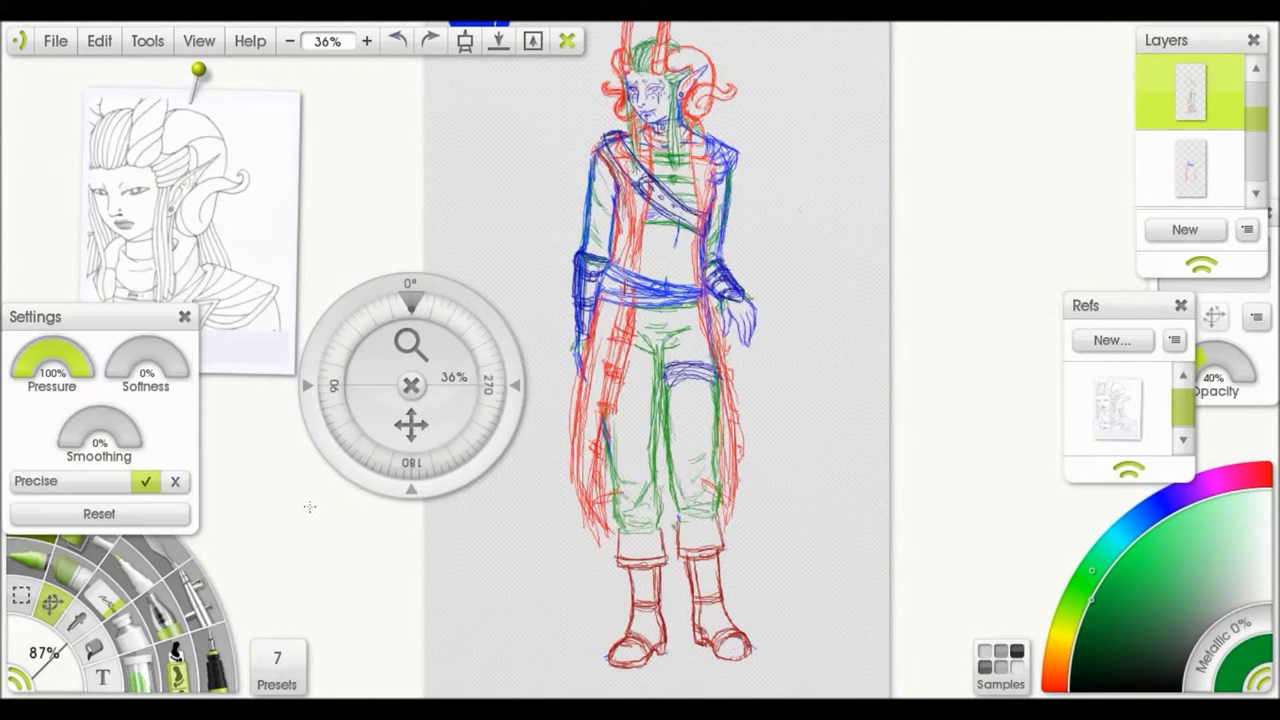
Step: Select the boot on the relaxed-hand side of the coat with a rectangle, nudge it into place under the trouser leg, and clear the selection
drag(623, 466, 763, 612)
key(ctrl+t)
drag(676, 538, 677, 545)
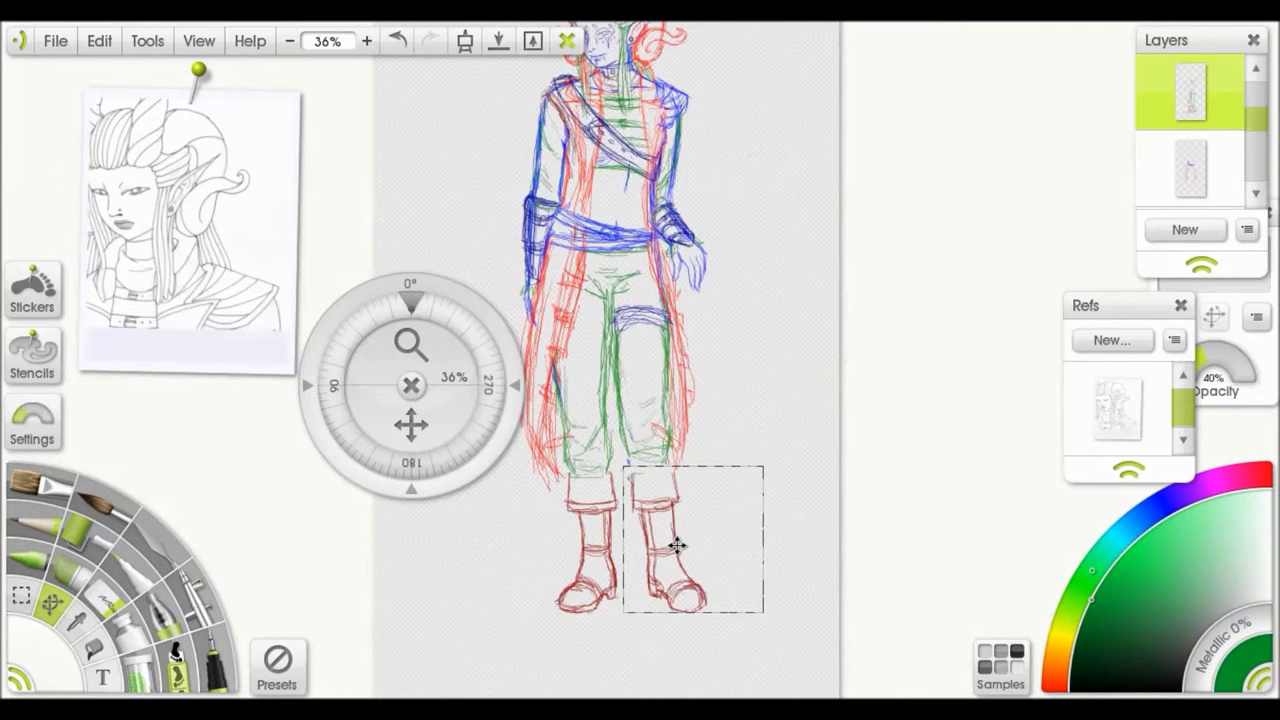
click(21, 597)
click(32, 420)
click(99, 455)
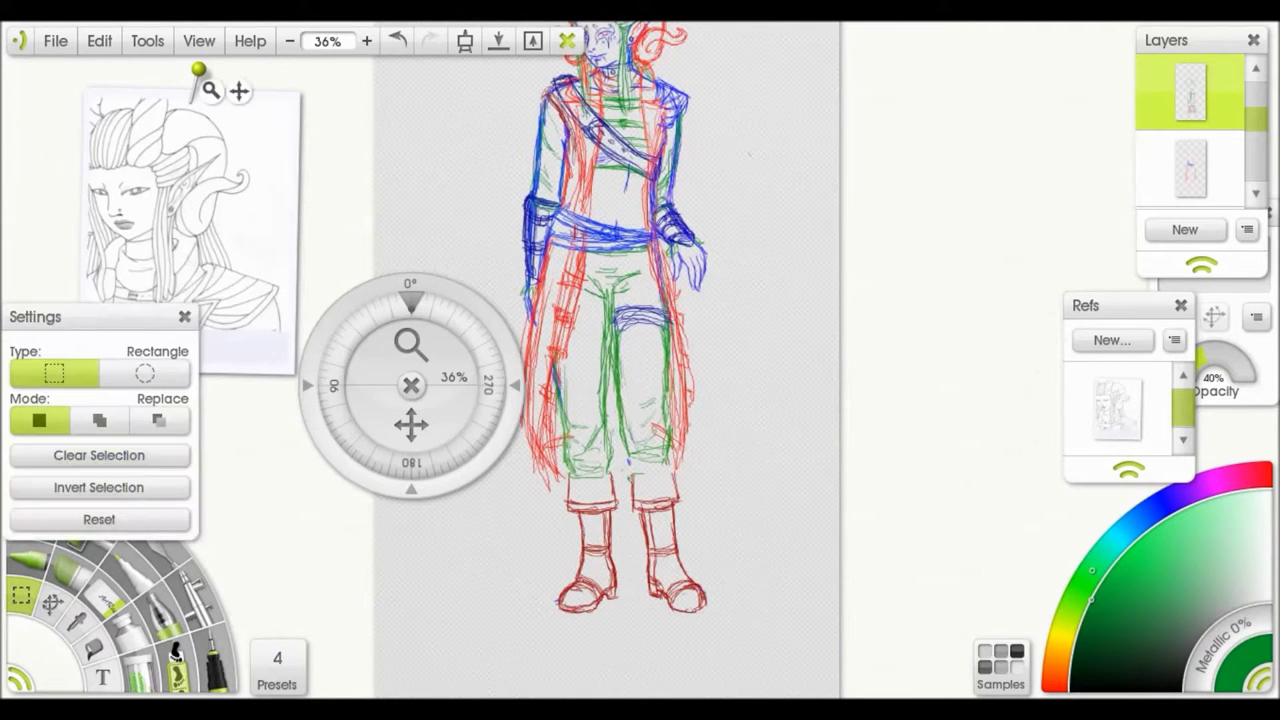
Step: Touch up the boot top in red and the trouser hem above the moved boot in green
drag(313, 476, 323, 514)
click(38, 520)
alt+click(647, 512)
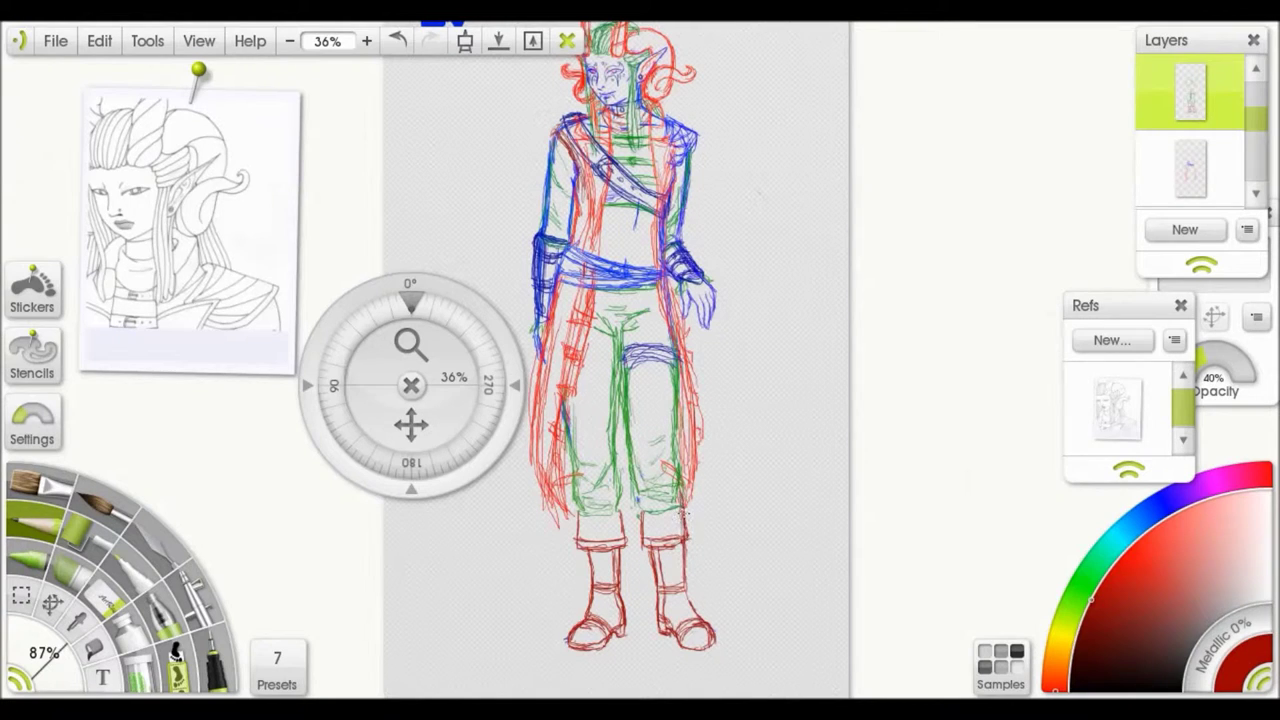
alt+click(682, 512)
drag(670, 490, 681, 497)
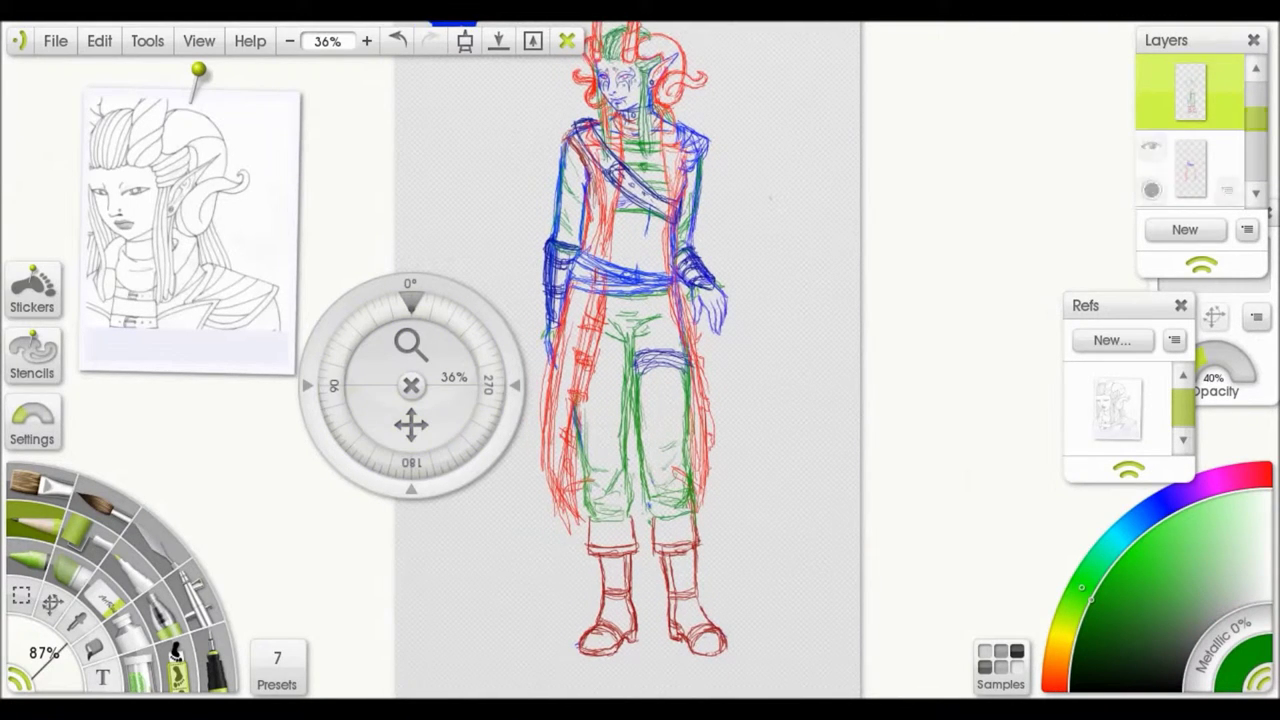
Step: Sketch a green cane with its handle under the lowered hand and a long shaft down to foot level
drag(411, 295, 257, 132)
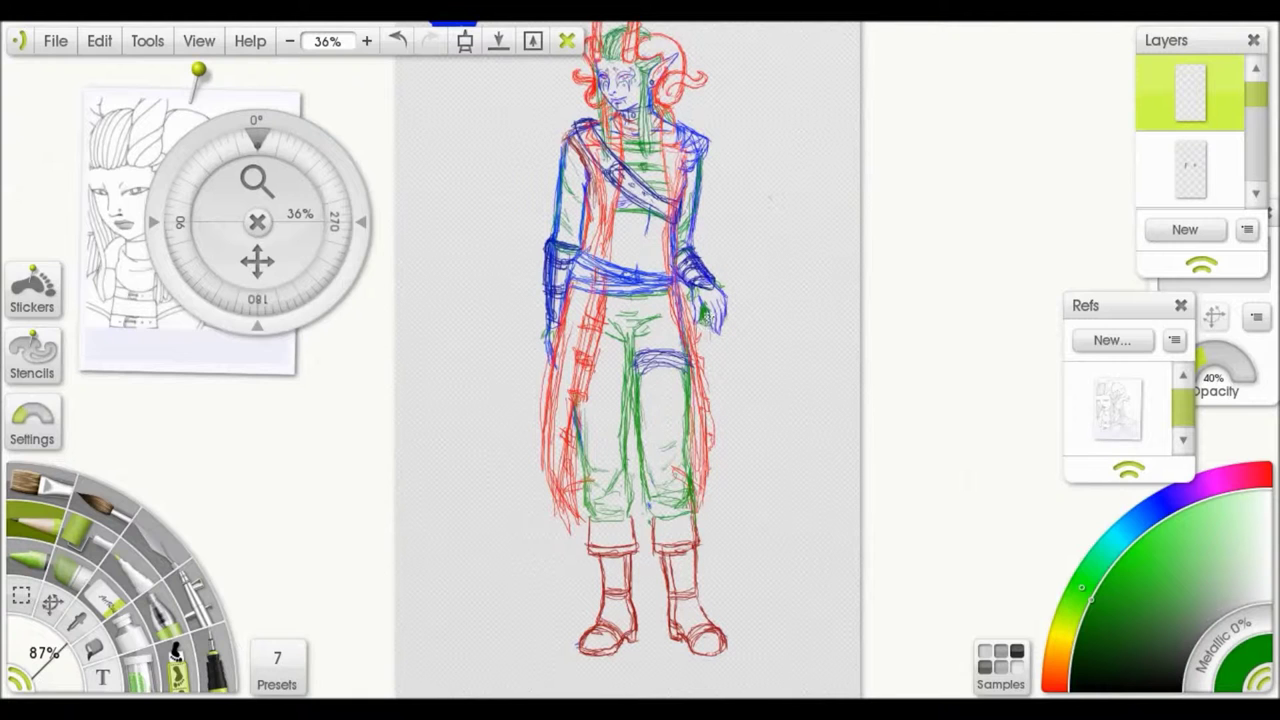
drag(711, 413, 721, 616)
drag(257, 195, 257, 165)
Step: Redraw the fingers gripping the handle and outline the cane's long shaft in dark blue down to the boot
alt+click(744, 299)
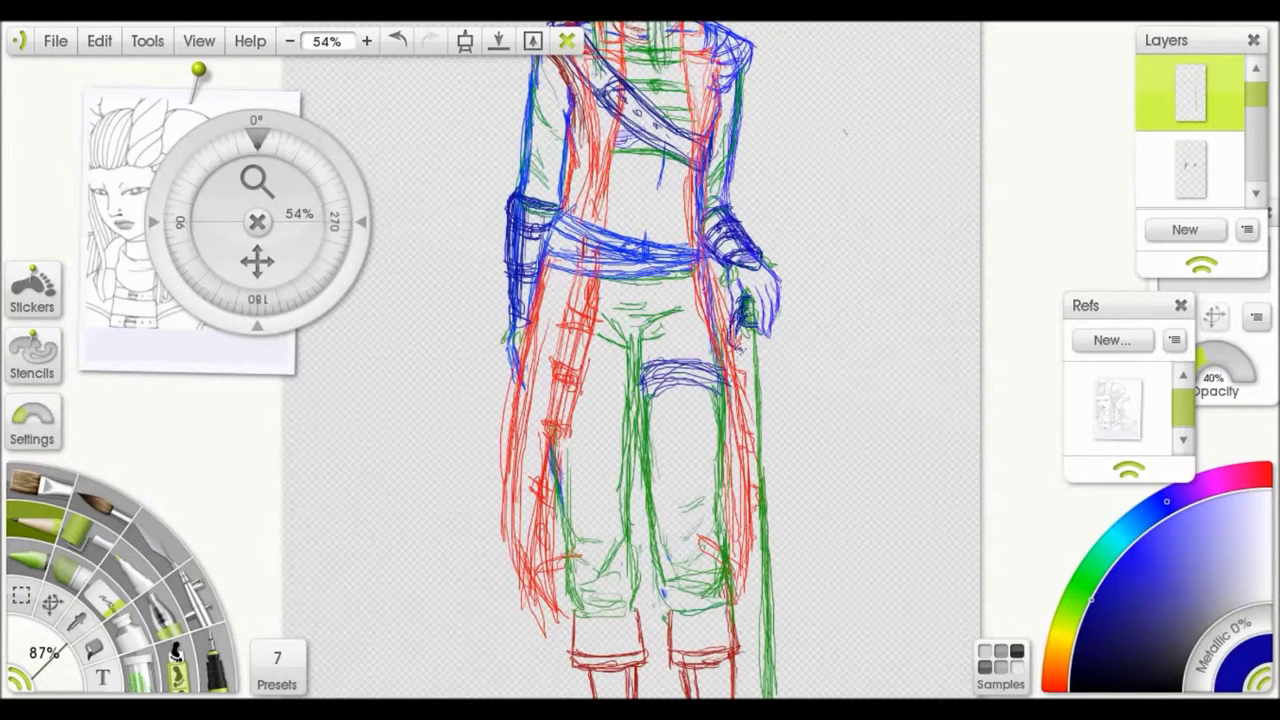
scroll(776, 332, down, 3)
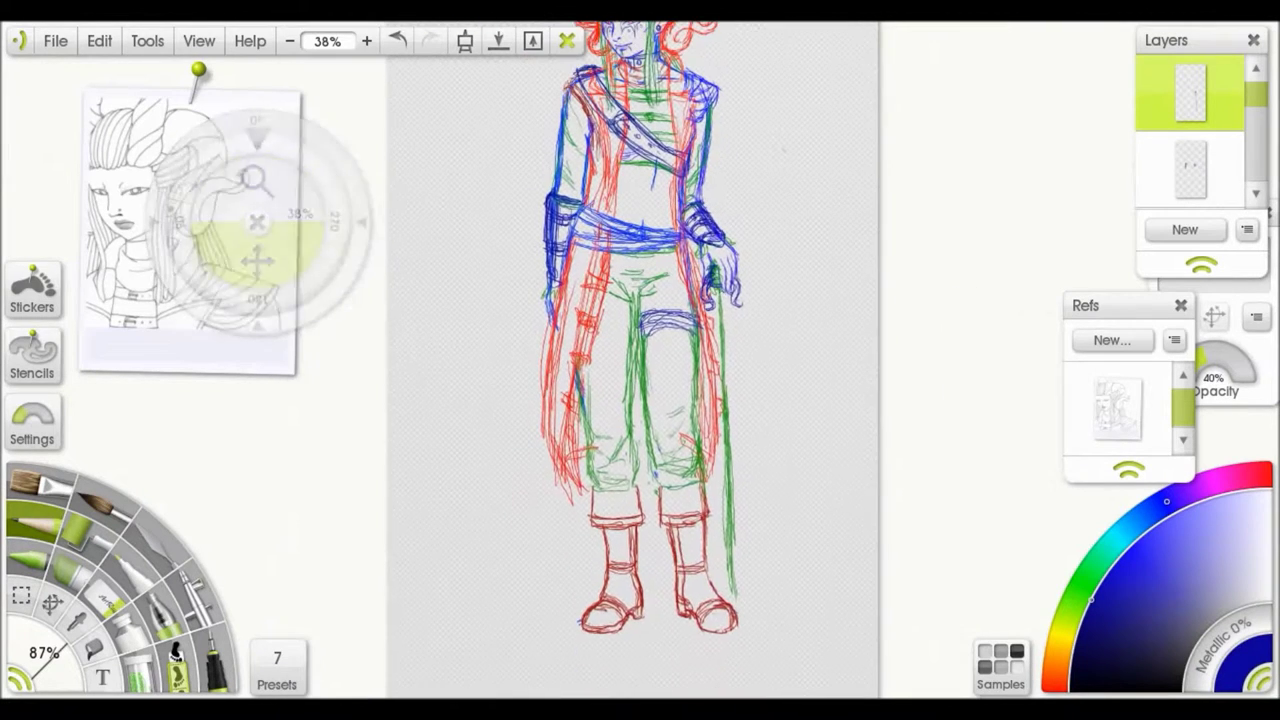
drag(731, 318, 734, 624)
drag(716, 284, 726, 548)
drag(724, 470, 734, 606)
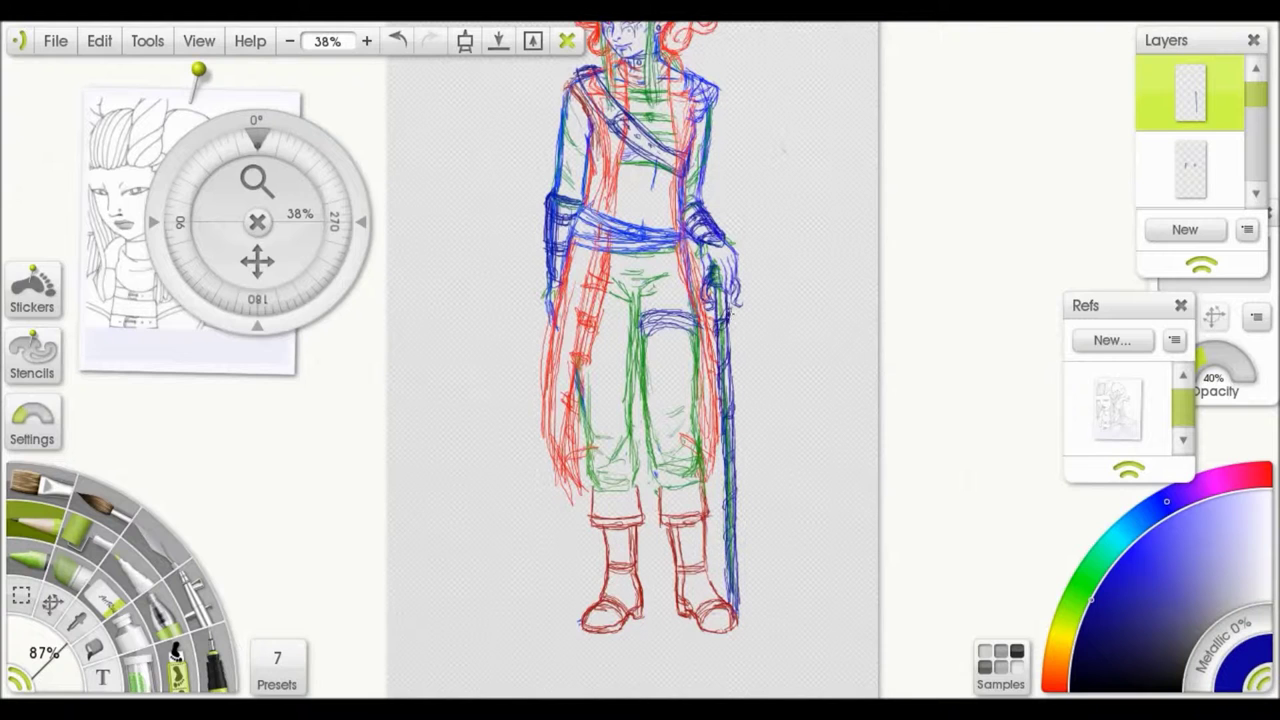
scroll(641, 352, down, 3)
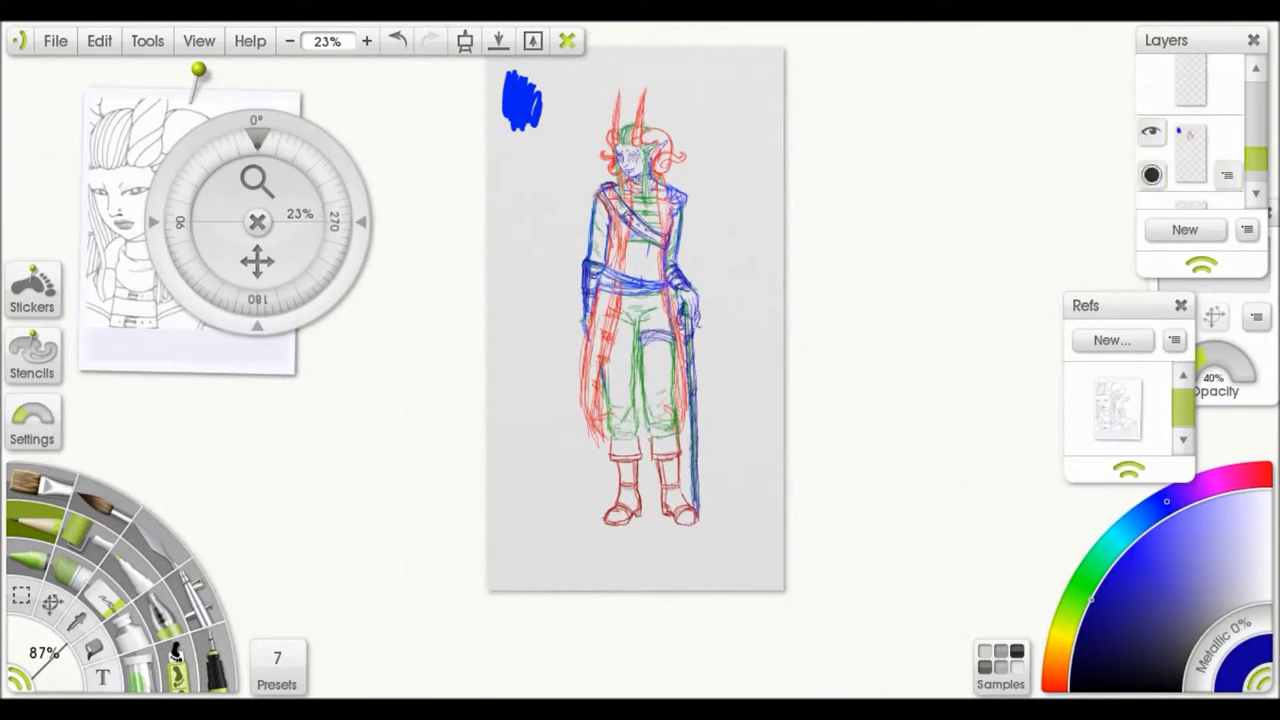
Step: Save the painting in the Sketch folder as seesy
key(ctrl+s)
text(seesy)
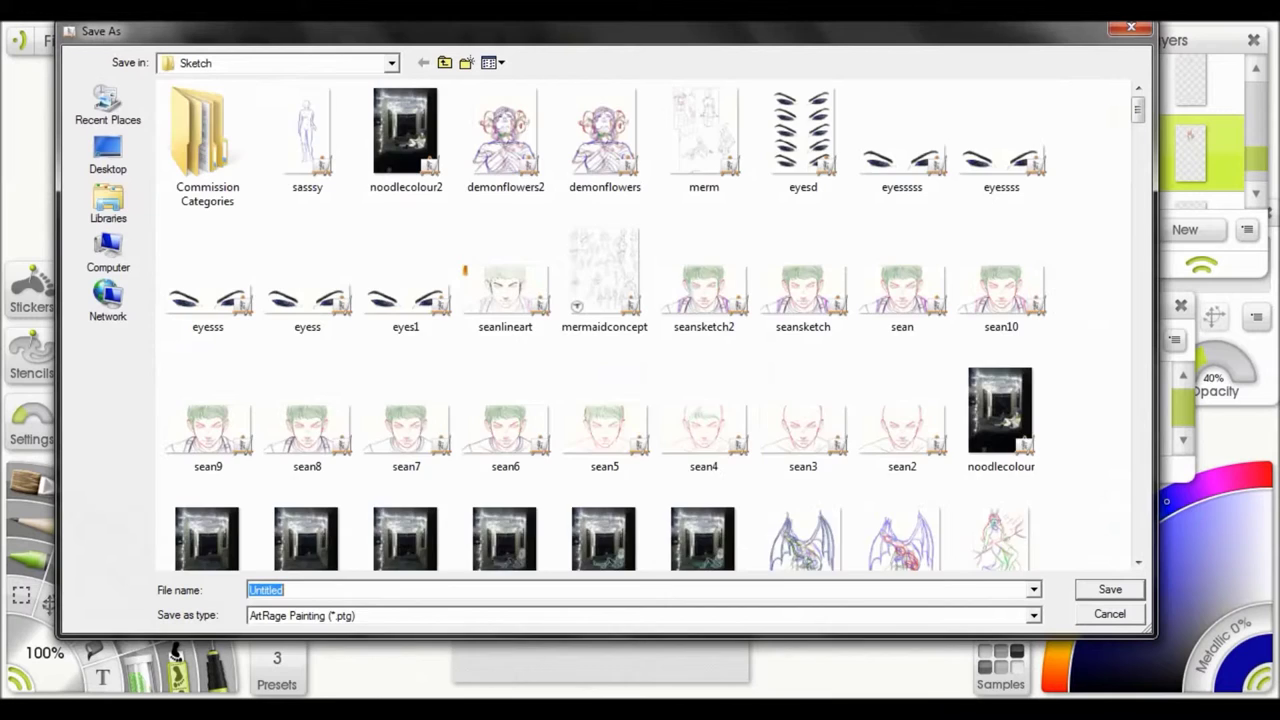
key(Return)
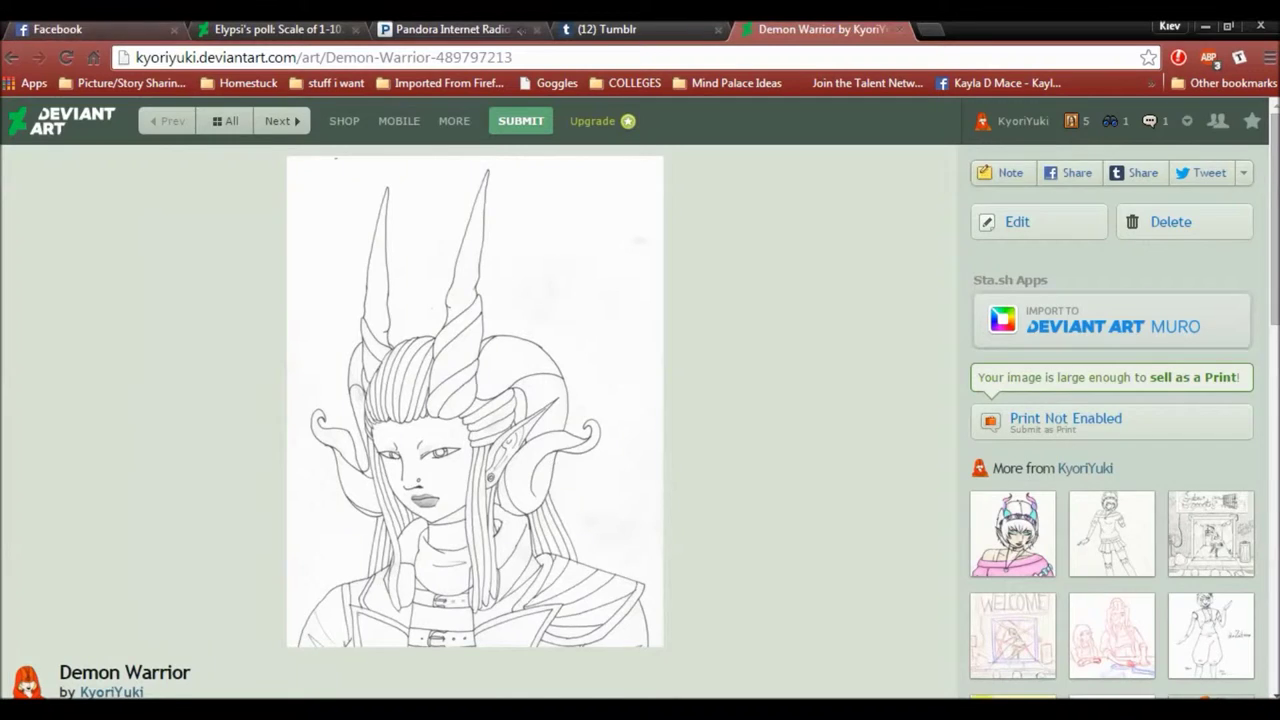
key(ctrl+3)
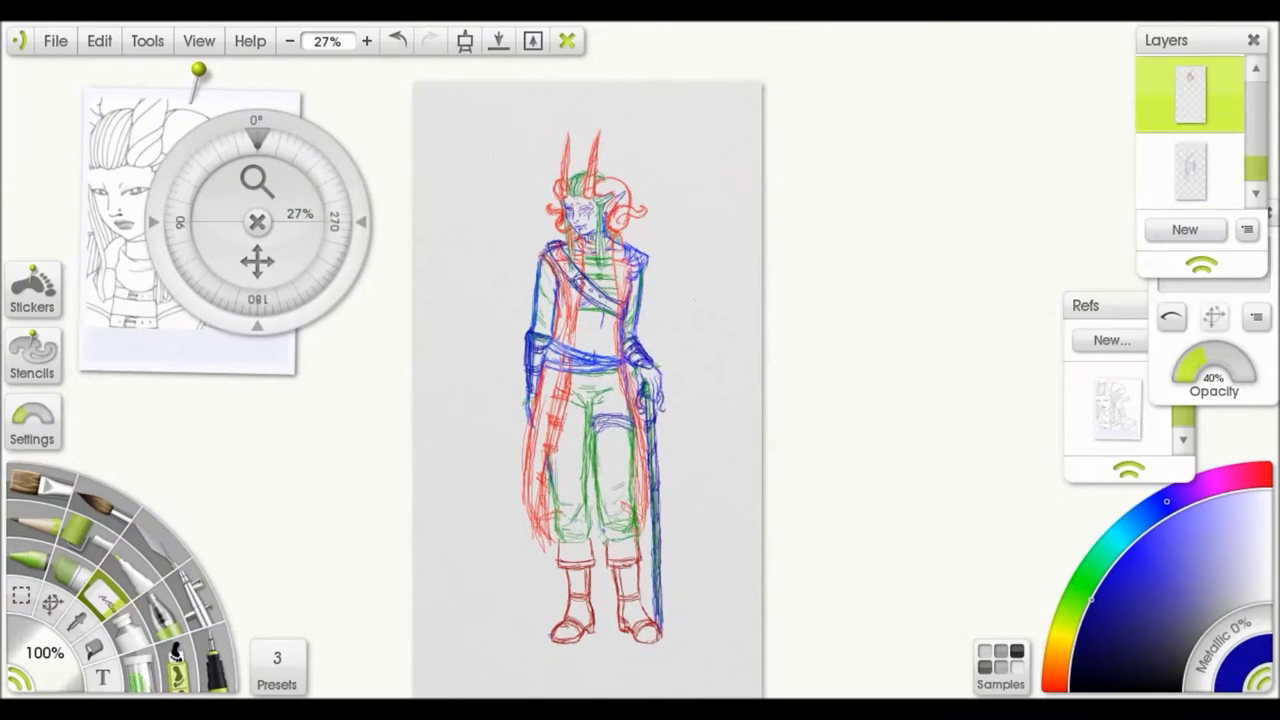
Step: Merge the coloured sketch into one faded layer and add a blank layer above it for the line work
scroll(1190, 130, up, 3)
click(1247, 229)
click(1150, 480)
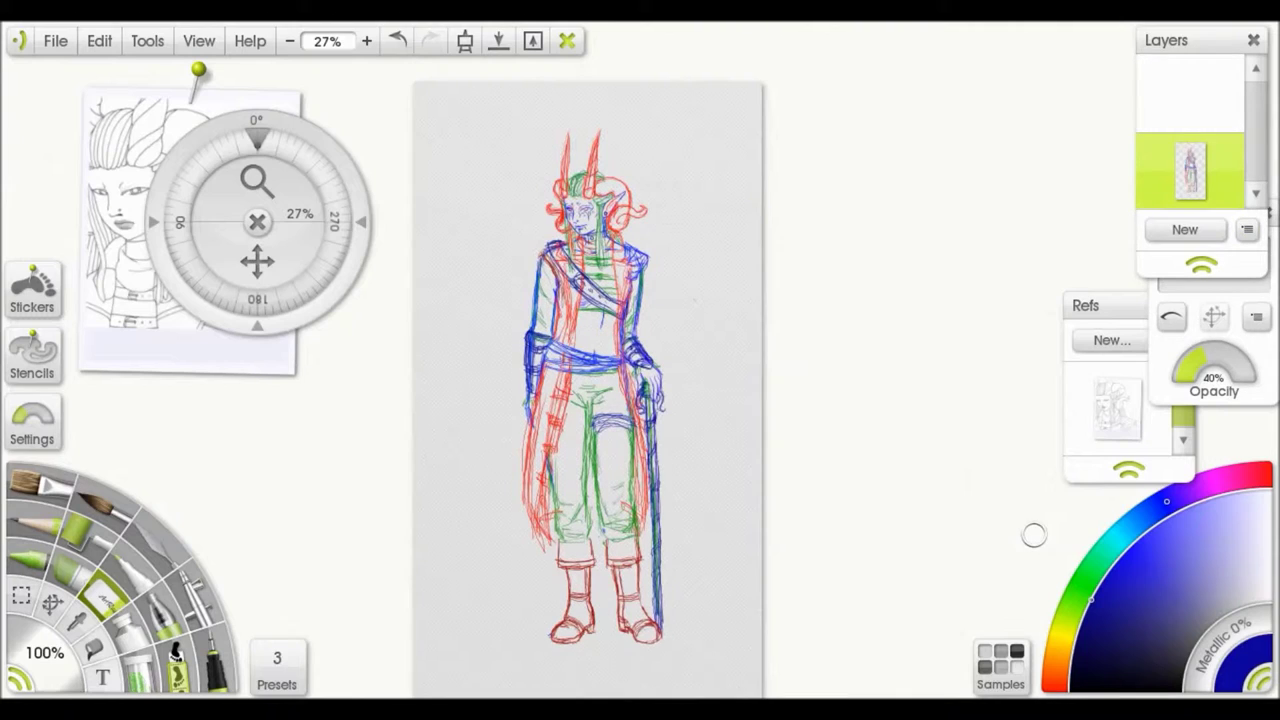
drag(256, 180, 330, 175)
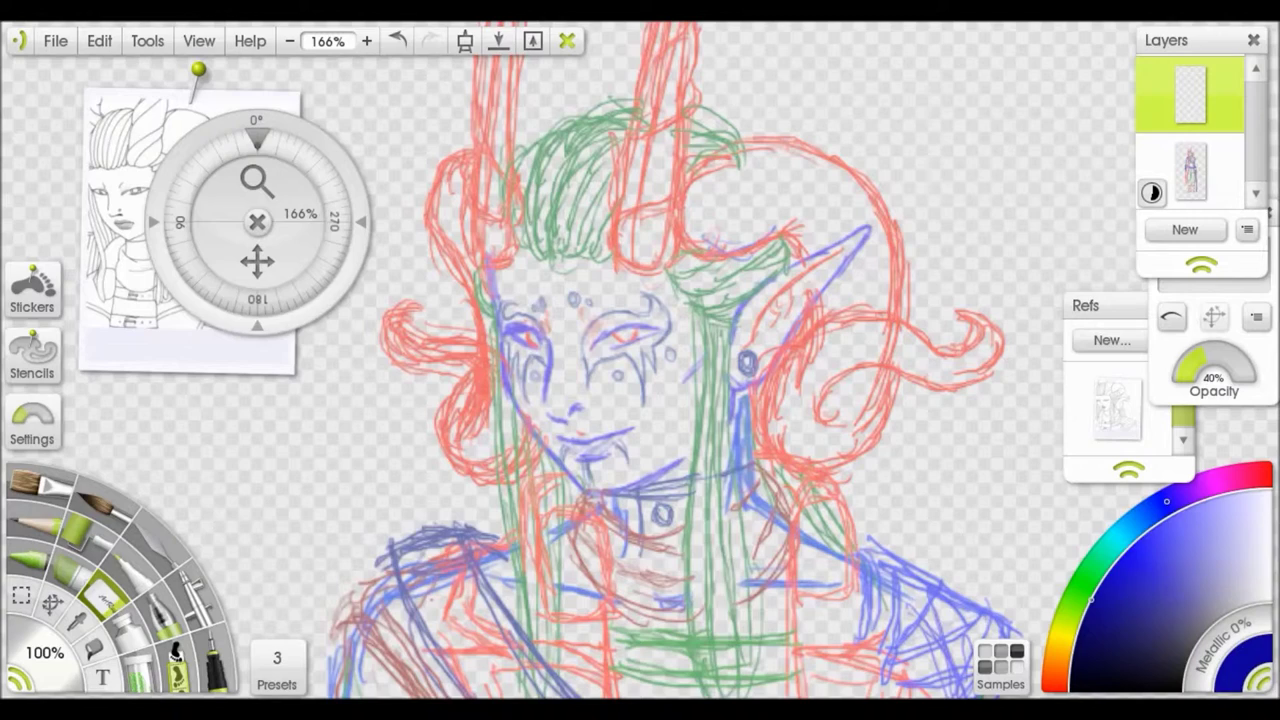
Step: Draw clean purple lines for the larger eye's markings, the nose, and the shaded lips with their fang-like chin markings
scroll(687, 291, up, 4)
drag(687, 291, 635, 394)
mouse_move(720, 345)
mouse_down()
mouse_move(756, 335)
mouse_move(790, 255)
mouse_move(765, 275)
mouse_move(665, 290)
mouse_up()
drag(700, 378, 704, 390)
drag(581, 322, 573, 432)
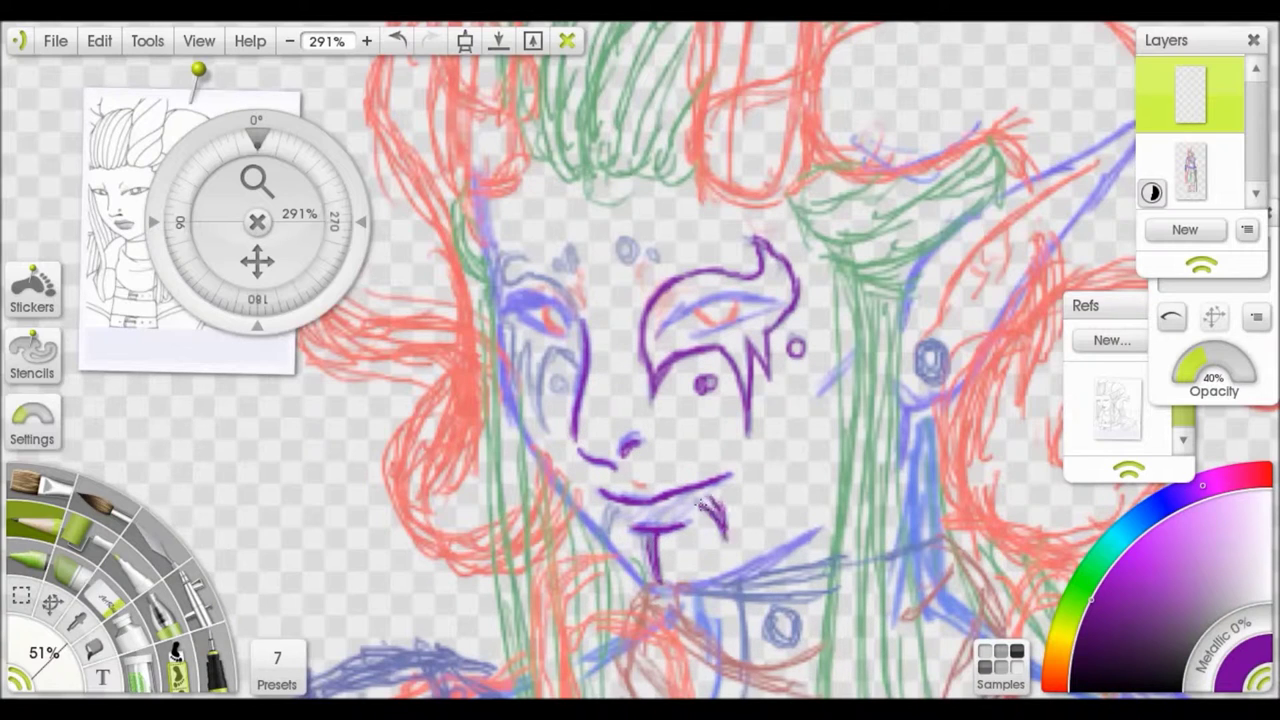
mouse_move(724, 485)
mouse_down()
mouse_move(618, 501)
mouse_move(662, 518)
mouse_move(628, 488)
mouse_up()
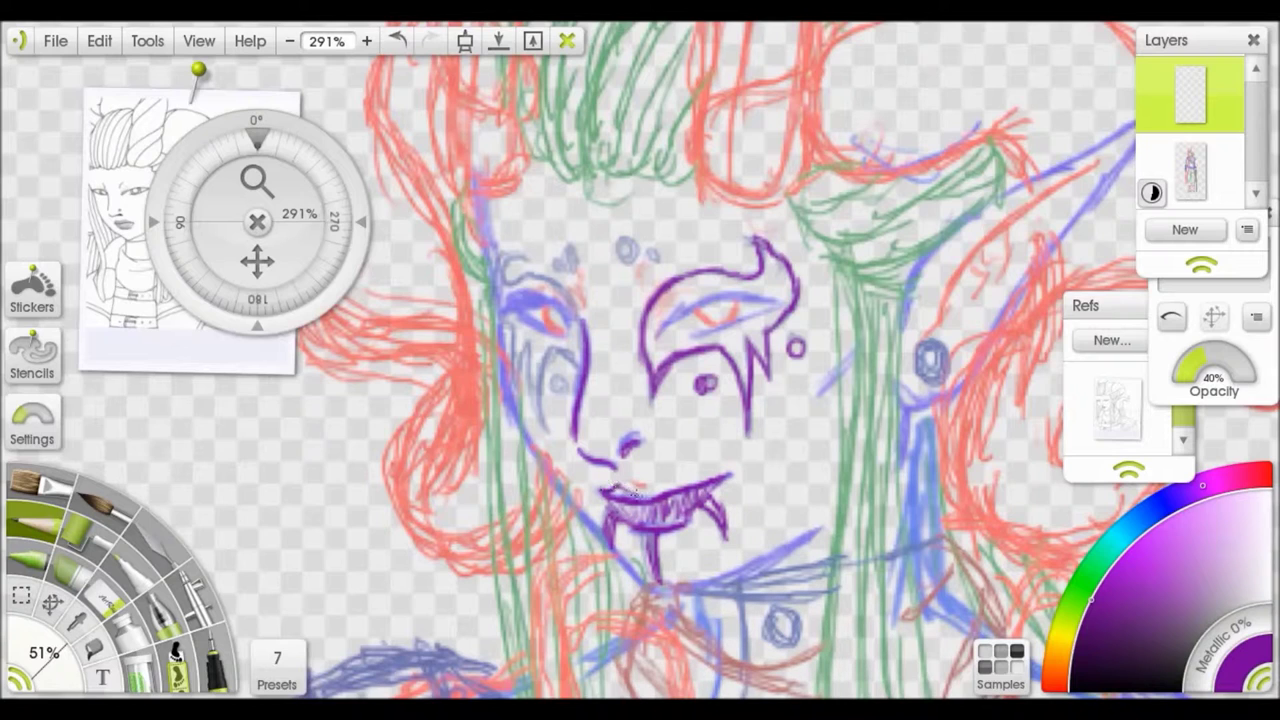
Step: Outline both eyes, the narrower eye's markings, the forehead dots and the jaw contour in purple
mouse_move(578, 322)
mouse_down()
mouse_move(510, 278)
mouse_move(505, 340)
mouse_move(535, 412)
mouse_up()
drag(548, 350, 548, 434)
mouse_move(673, 318)
mouse_down()
mouse_move(735, 300)
mouse_move(757, 312)
mouse_move(684, 334)
mouse_up()
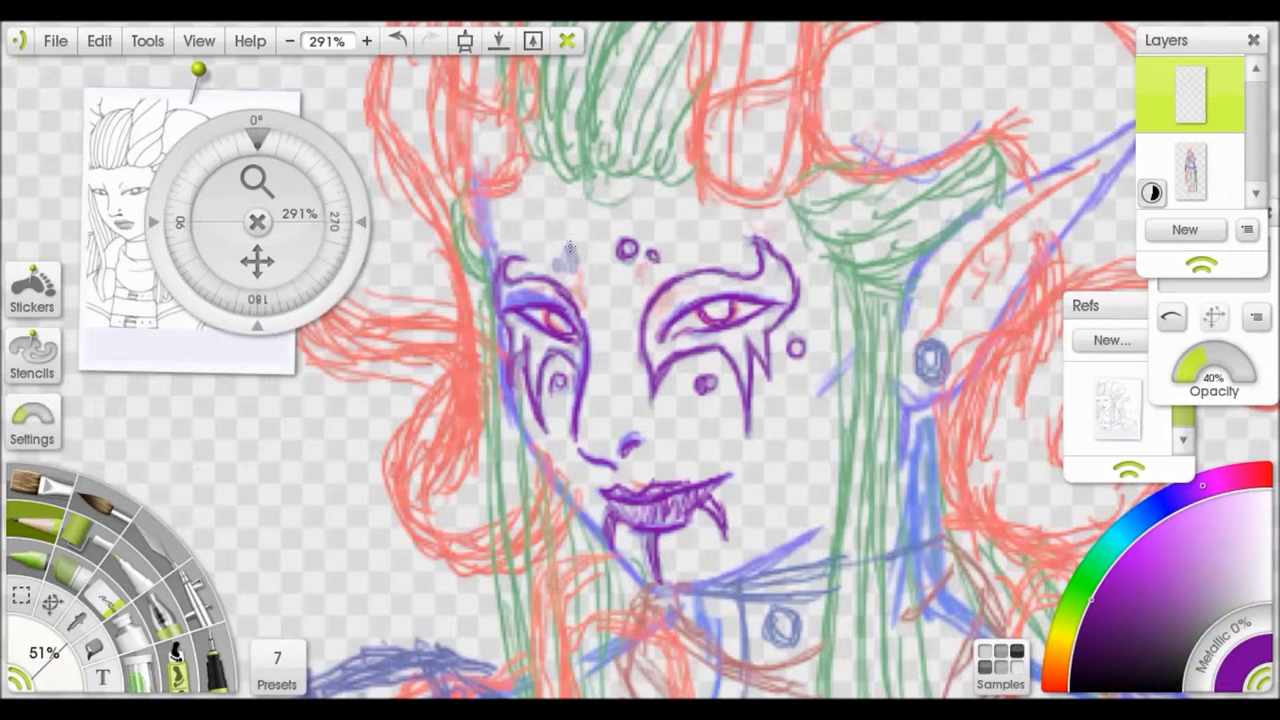
mouse_move(502, 318)
mouse_down()
mouse_move(534, 446)
mouse_move(644, 583)
mouse_move(700, 586)
mouse_move(832, 512)
mouse_up()
drag(256, 180, 240, 182)
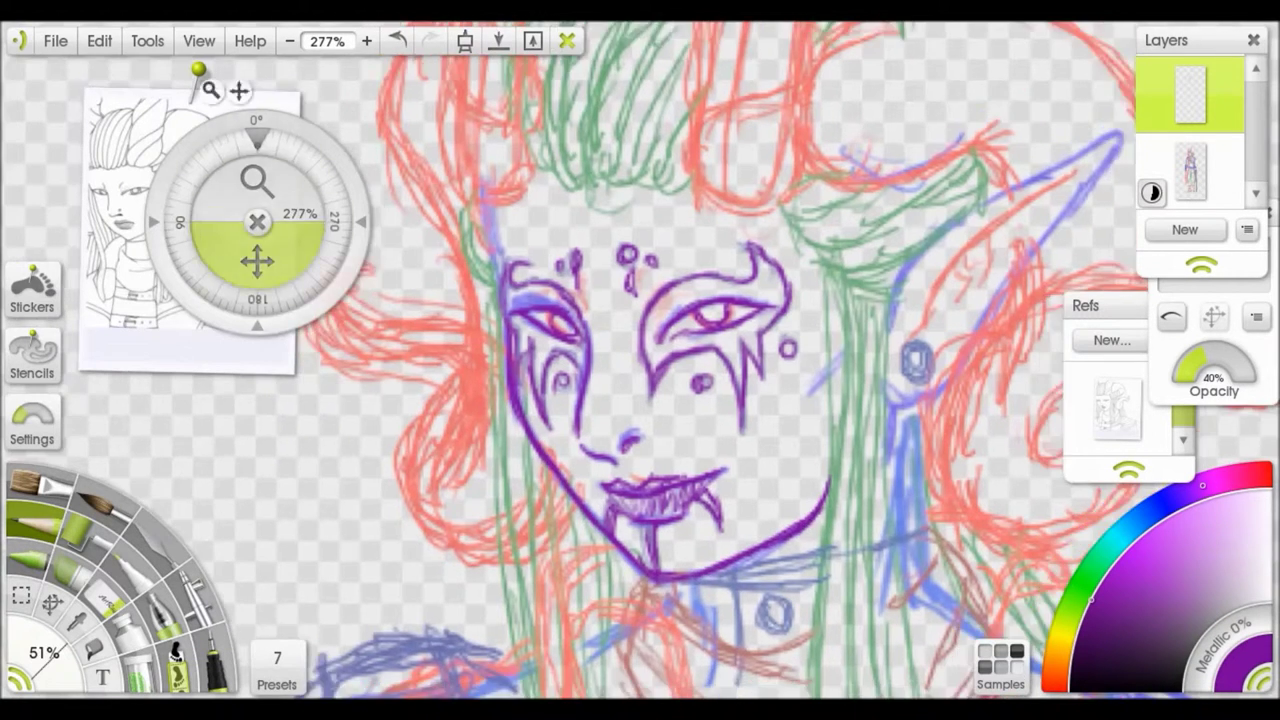
Step: Outline the forehead edge and the first tall straight horn with its spiral bands in purple, following the reference
drag(256, 262, 186, 534)
drag(256, 262, 348, 331)
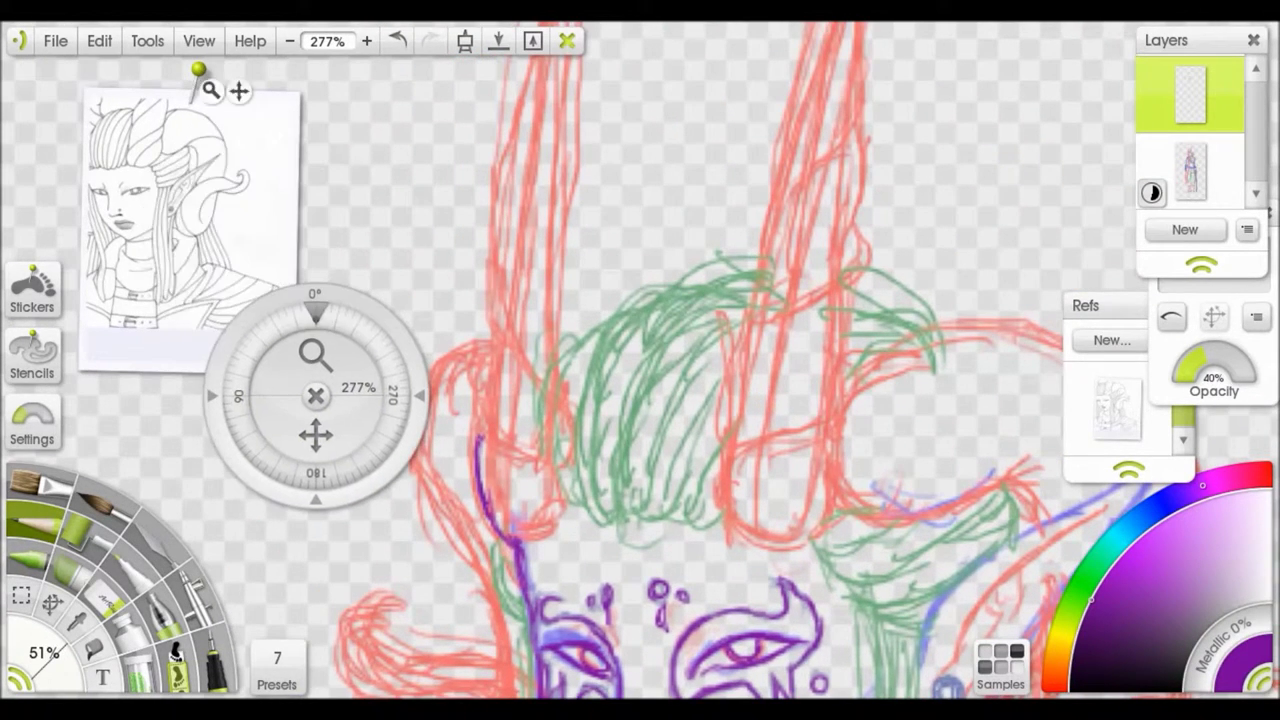
mouse_move(565, 462)
mouse_down()
mouse_move(500, 395)
mouse_move(478, 336)
mouse_move(617, 571)
mouse_up()
mouse_move(612, 522)
mouse_down()
mouse_move(604, 435)
mouse_move(532, 365)
mouse_move(612, 440)
mouse_up()
mouse_move(560, 400)
mouse_down()
mouse_move(585, 450)
mouse_move(614, 424)
mouse_up()
drag(200, 150, 204, 270)
mouse_move(616, 435)
mouse_down()
mouse_move(645, 55)
mouse_move(568, 290)
mouse_move(560, 414)
mouse_up()
drag(624, 274, 624, 484)
Step: Outline the second tall straight horn in purple with its rounded base and wrapped spiral bands
drag(316, 433, 166, 353)
scroll(634, 564, down, 1)
mouse_move(632, 522)
mouse_down()
mouse_move(745, 462)
mouse_move(752, 488)
mouse_move(638, 560)
mouse_move(698, 610)
mouse_move(744, 568)
mouse_move(748, 466)
mouse_up()
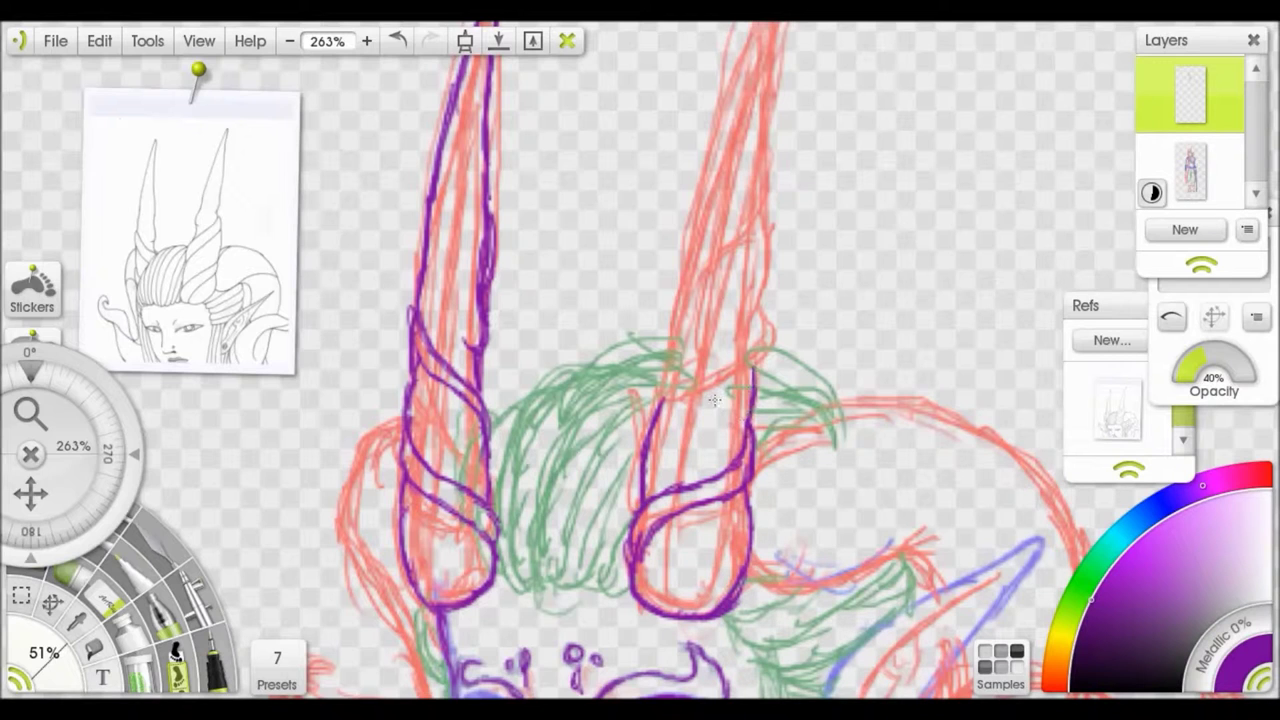
mouse_move(716, 379)
mouse_down()
mouse_move(770, 312)
mouse_move(702, 352)
mouse_move(648, 418)
mouse_move(640, 402)
mouse_up()
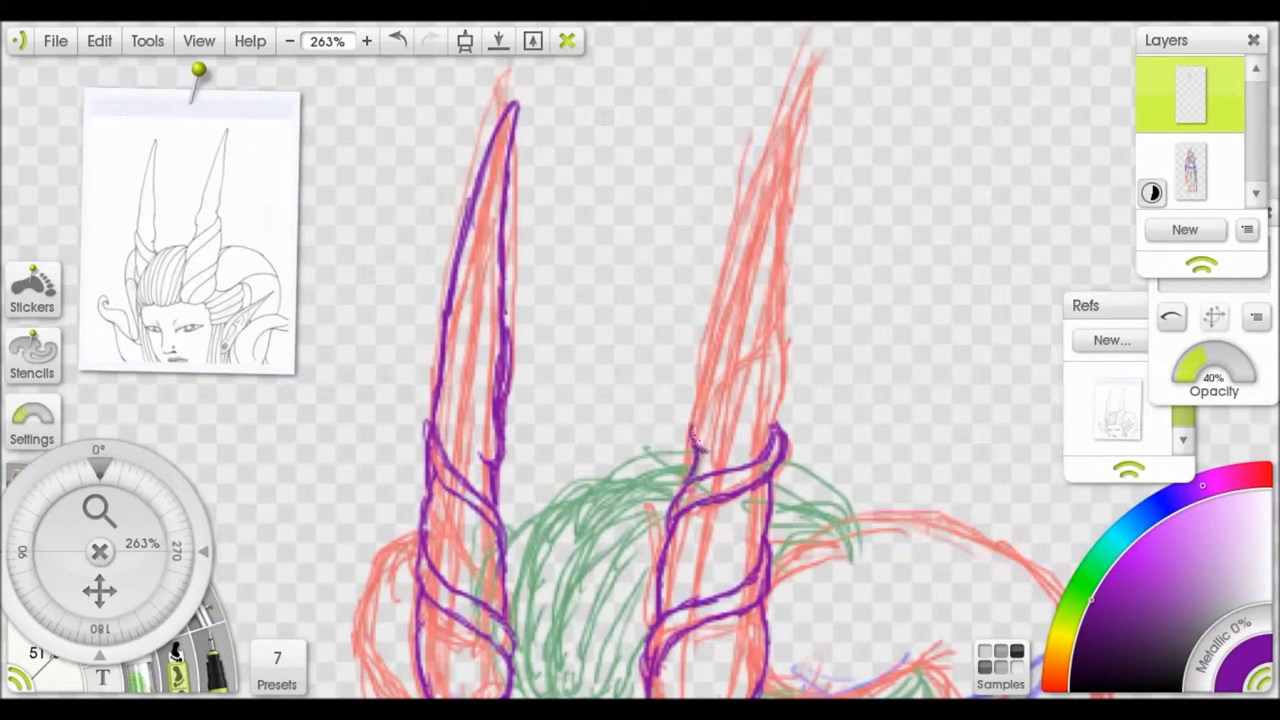
mouse_move(722, 287)
mouse_down()
mouse_move(763, 117)
mouse_move(776, 446)
mouse_move(641, 196)
mouse_up()
Step: Draw the swept-back hair strands between the two tall horns and the wisps behind the second horn in purple
drag(440, 385, 540, 365)
mouse_move(540, 365)
mouse_down()
mouse_move(515, 505)
mouse_move(592, 338)
mouse_move(557, 460)
mouse_move(590, 522)
mouse_move(500, 495)
mouse_move(505, 350)
mouse_move(485, 505)
mouse_move(492, 324)
mouse_up()
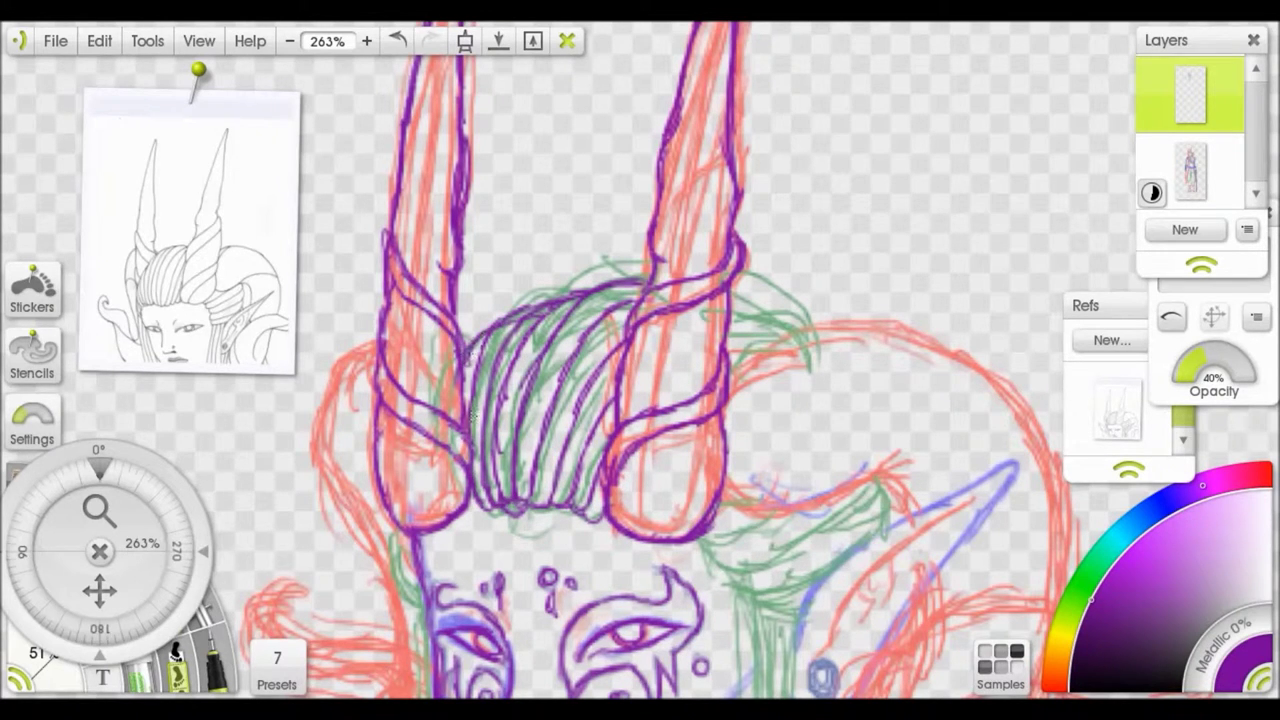
drag(730, 367, 655, 337)
scroll(705, 300, down, 2)
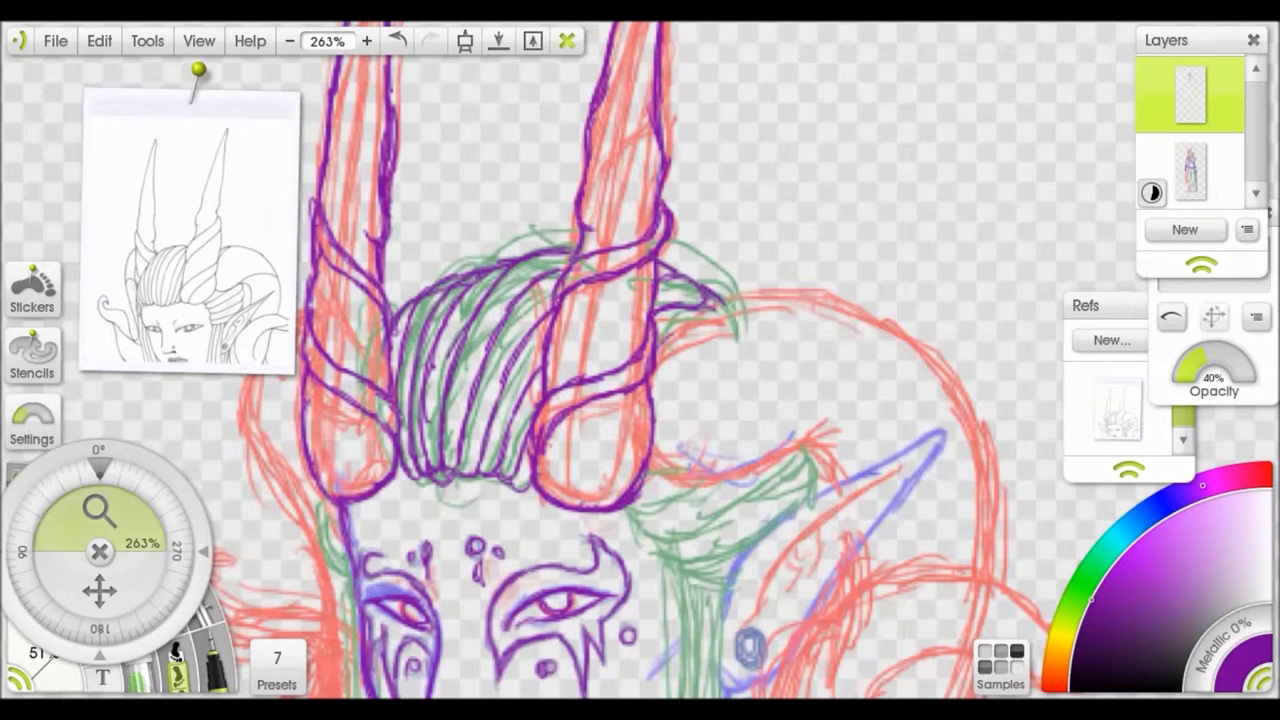
Step: Draw the outer arc of the large curled horn and the swept hair strands above the ear in purple
mouse_move(604, 242)
mouse_down()
mouse_move(712, 230)
mouse_move(816, 304)
mouse_move(852, 480)
mouse_up()
mouse_move(548, 424)
mouse_down()
mouse_move(640, 402)
mouse_move(688, 368)
mouse_up()
drag(556, 452, 702, 376)
mouse_move(574, 377)
mouse_down()
mouse_move(730, 356)
mouse_move(712, 395)
mouse_up()
Step: Outline the curled horn's inner spiral and upturned tip, and the hair line running down beside the face, in purple
drag(720, 400, 725, 255)
drag(730, 310, 730, 350)
mouse_move(838, 400)
mouse_down()
mouse_move(792, 522)
mouse_move(708, 556)
mouse_move(664, 390)
mouse_move(765, 338)
mouse_move(844, 322)
mouse_move(966, 376)
mouse_move(958, 328)
mouse_up()
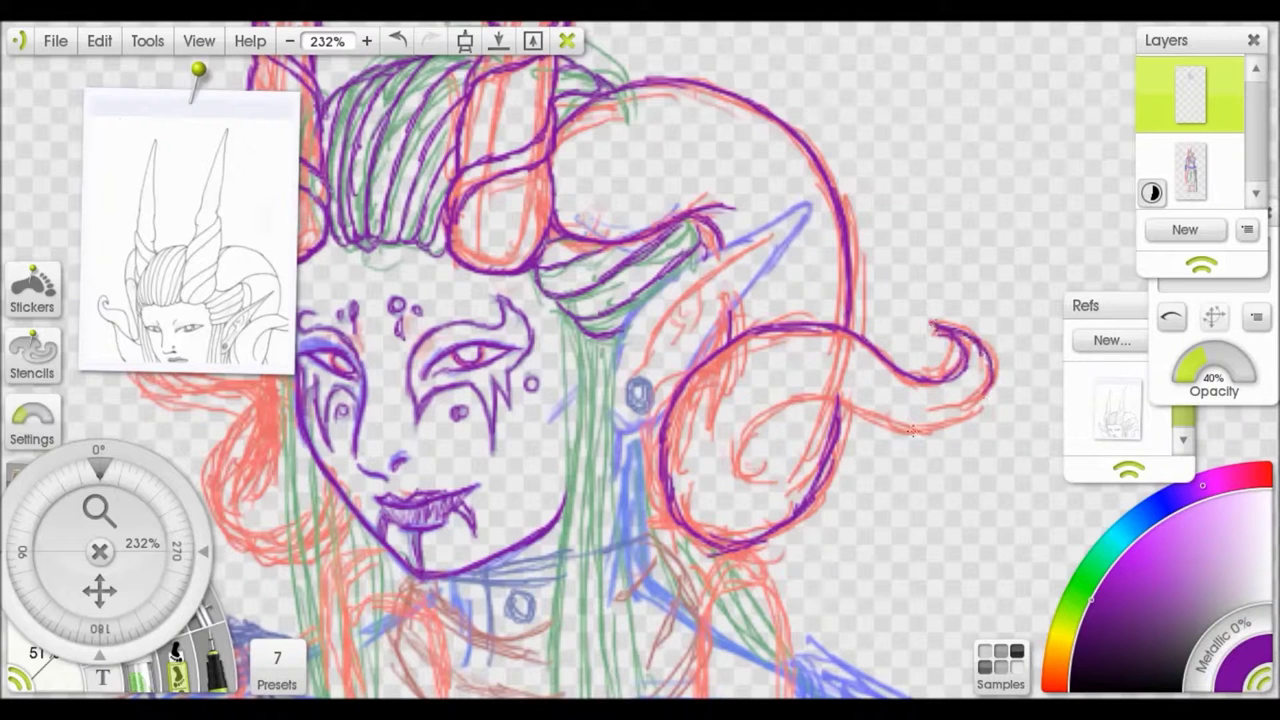
mouse_move(745, 455)
mouse_down()
mouse_move(832, 392)
mouse_move(965, 420)
mouse_move(1000, 313)
mouse_up()
drag(600, 220, 604, 430)
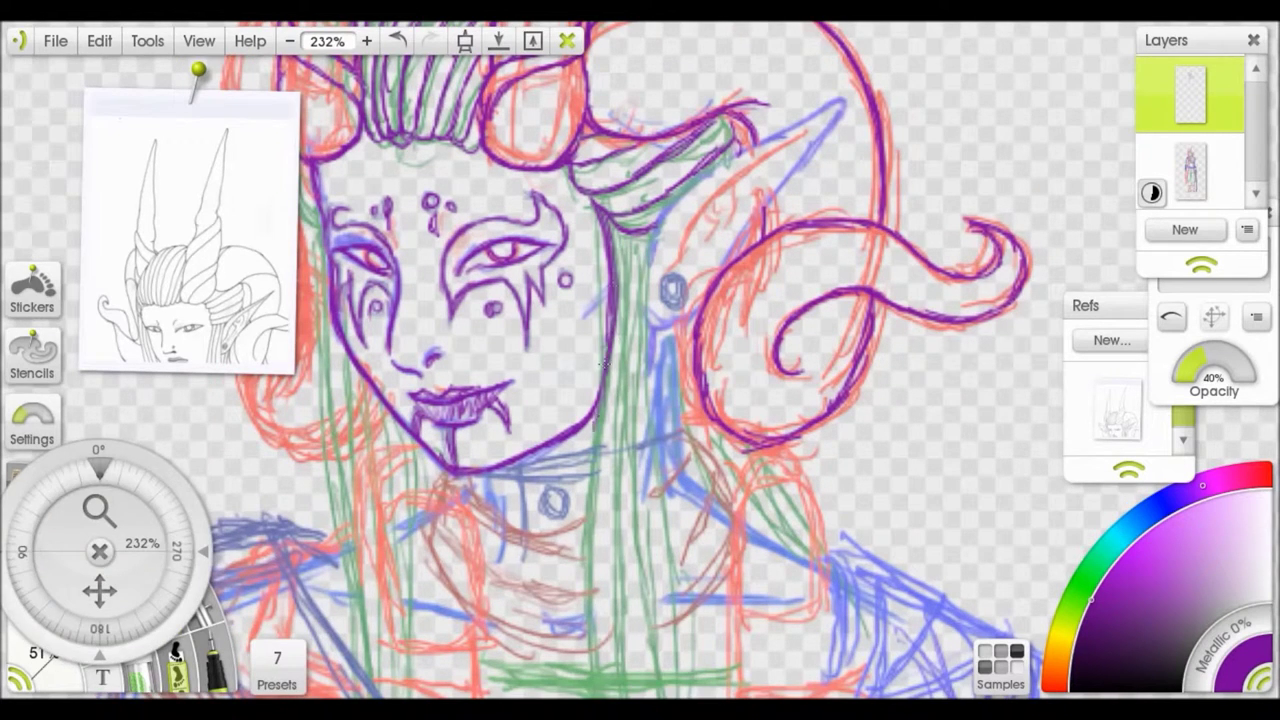
Step: Draw the long hair strands hanging from the temple in front of the near ear in purple
scroll(606, 330, down, 2)
mouse_move(606, 316)
mouse_down()
mouse_move(598, 490)
mouse_move(630, 625)
mouse_up()
mouse_move(640, 152)
mouse_down()
mouse_move(622, 364)
mouse_move(627, 572)
mouse_up()
drag(646, 158, 638, 620)
drag(655, 158, 660, 620)
Step: Outline the long pointed ear in purple, with its inner folds and round earlobe stud
mouse_move(722, 88)
mouse_down()
mouse_move(826, 40)
mouse_move(712, 188)
mouse_up()
drag(765, 80, 685, 172)
mouse_move(685, 172)
mouse_down()
mouse_move(720, 130)
mouse_move(777, 131)
mouse_move(957, 205)
mouse_up()
Step: Draw the long straight hair lock hanging down the far side of the face in purple strands
drag(362, 520, 382, 410)
drag(570, 134, 640, 616)
drag(606, 235, 635, 620)
drag(630, 280, 660, 612)
drag(648, 290, 670, 594)
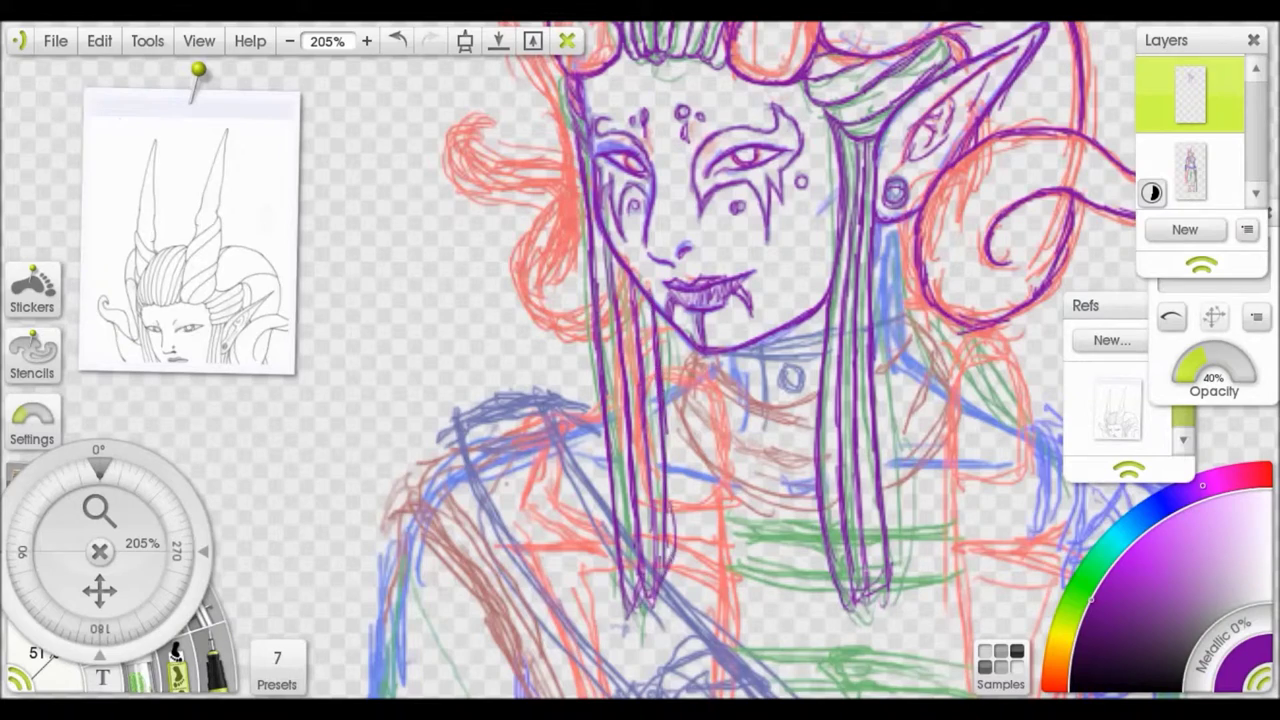
Step: Outline the far curled horn with its upturned tip in purple, and check the line work with the sketch layer hidden
mouse_move(551, 67)
mouse_down()
mouse_move(640, 348)
mouse_move(600, 276)
mouse_move(615, 214)
mouse_move(645, 212)
mouse_up()
drag(640, 230, 670, 118)
mouse_move(668, 262)
mouse_down()
mouse_move(630, 188)
mouse_move(682, 320)
mouse_up()
mouse_move(632, 190)
mouse_down()
mouse_move(541, 126)
mouse_move(532, 210)
mouse_move(550, 304)
mouse_move(596, 352)
mouse_move(608, 424)
mouse_move(642, 430)
mouse_up()
click(1151, 150)
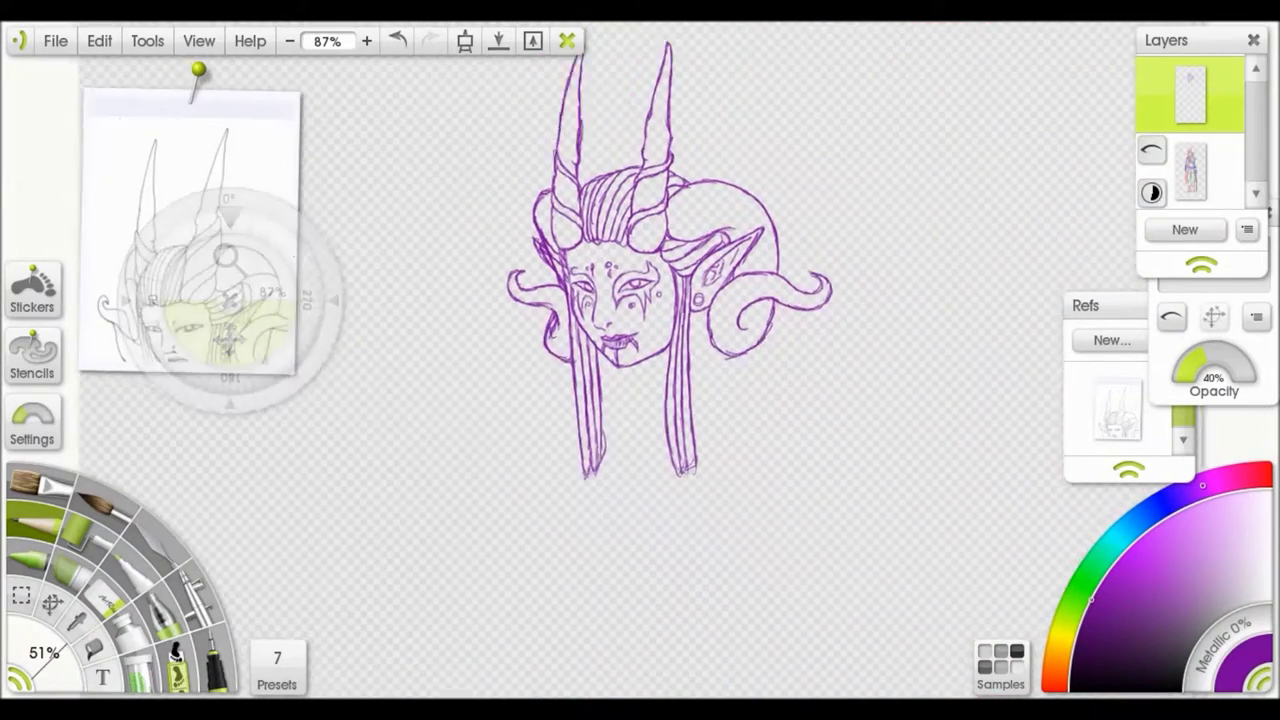
scroll(885, 590, up, 4)
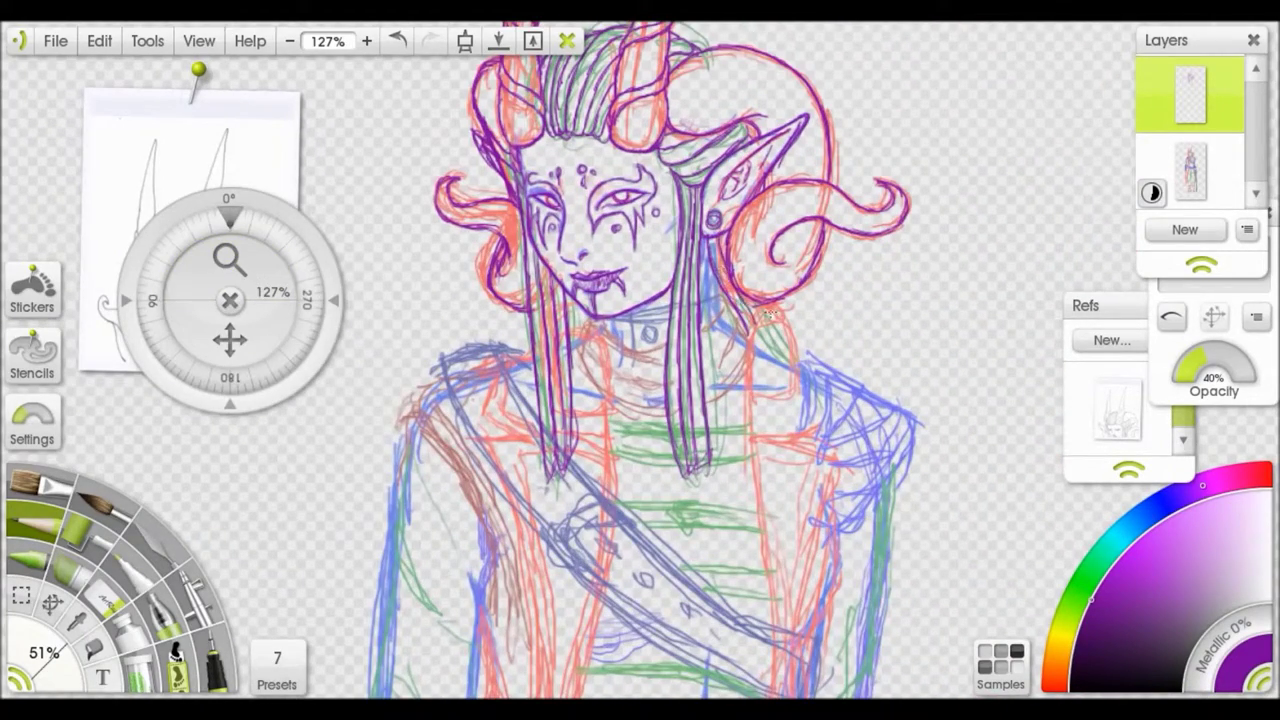
Step: Draw the long hair strands falling from behind the near ear over the chest in purple
mouse_move(706, 250)
mouse_down()
mouse_move(698, 167)
mouse_move(732, 455)
mouse_up()
drag(714, 156, 742, 400)
drag(740, 330, 750, 448)
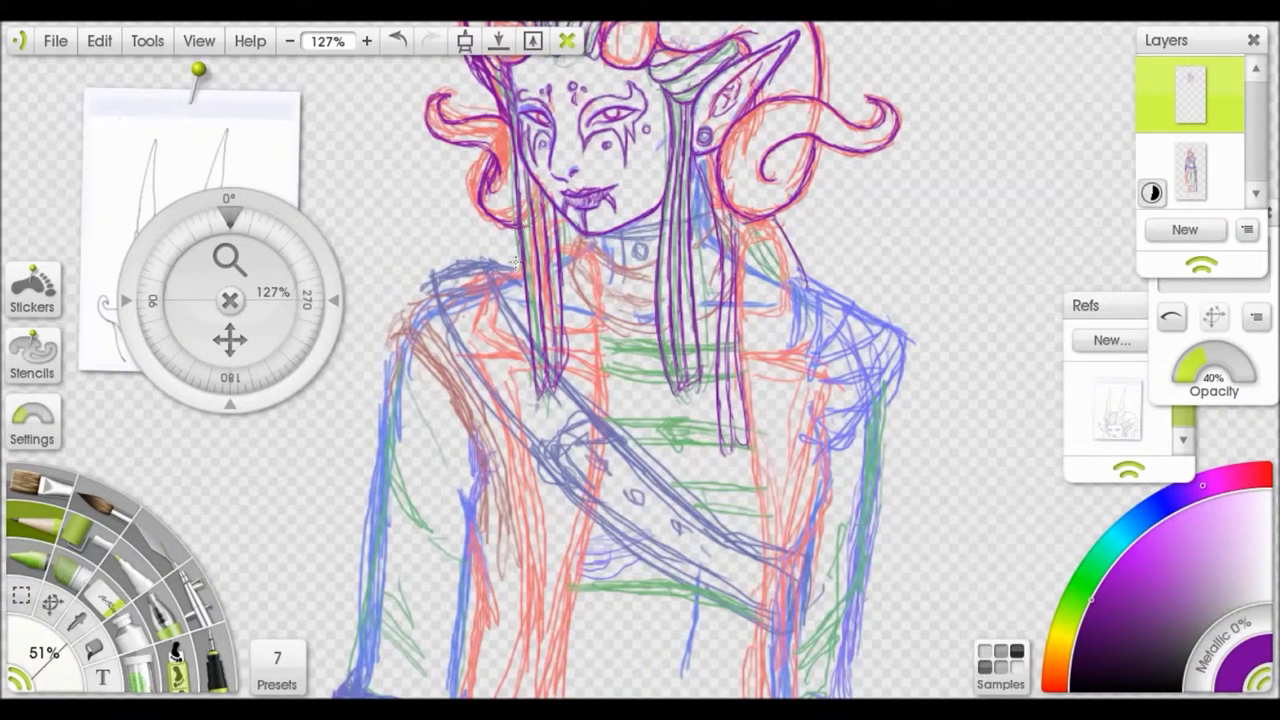
Step: Draw the neck, studded collar, draped scarf folds and rounded collar flaps on both sides in purple
drag(703, 216, 713, 264)
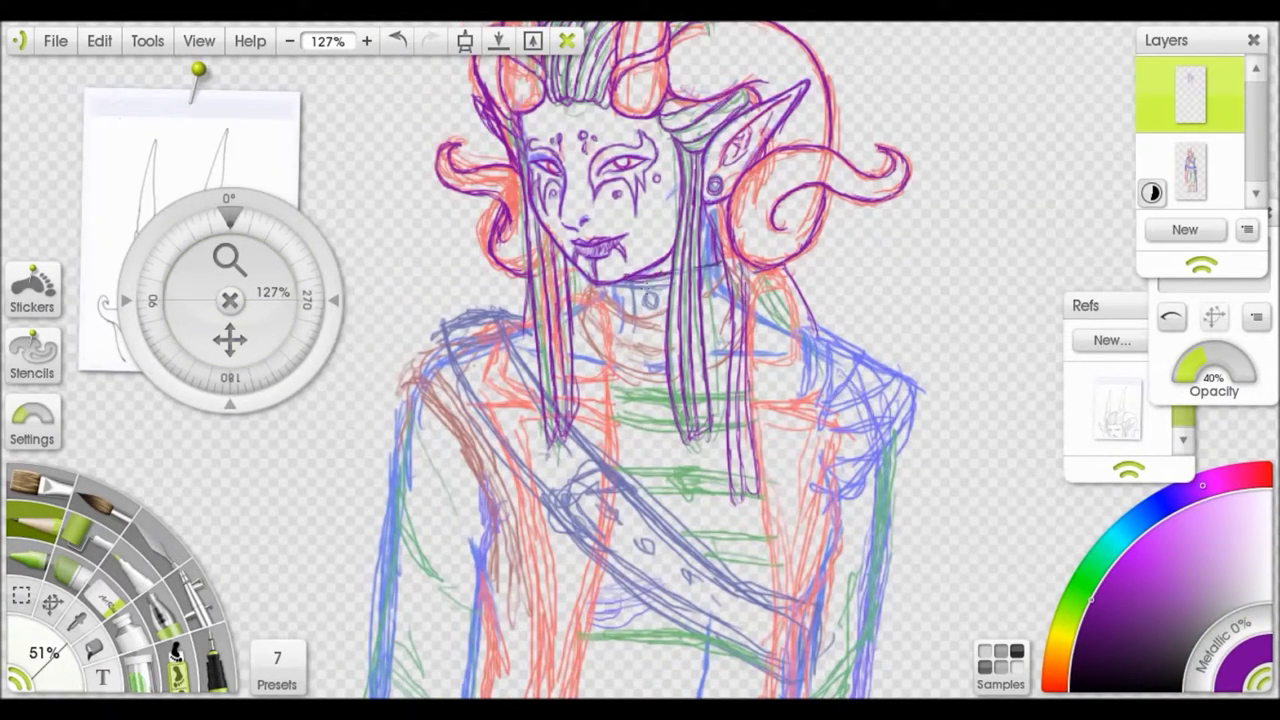
mouse_move(631, 308)
mouse_down()
mouse_move(650, 313)
mouse_move(684, 388)
mouse_up()
mouse_move(758, 283)
mouse_down()
mouse_move(751, 356)
mouse_move(776, 358)
mouse_move(788, 296)
mouse_move(758, 283)
mouse_up()
drag(590, 299, 597, 370)
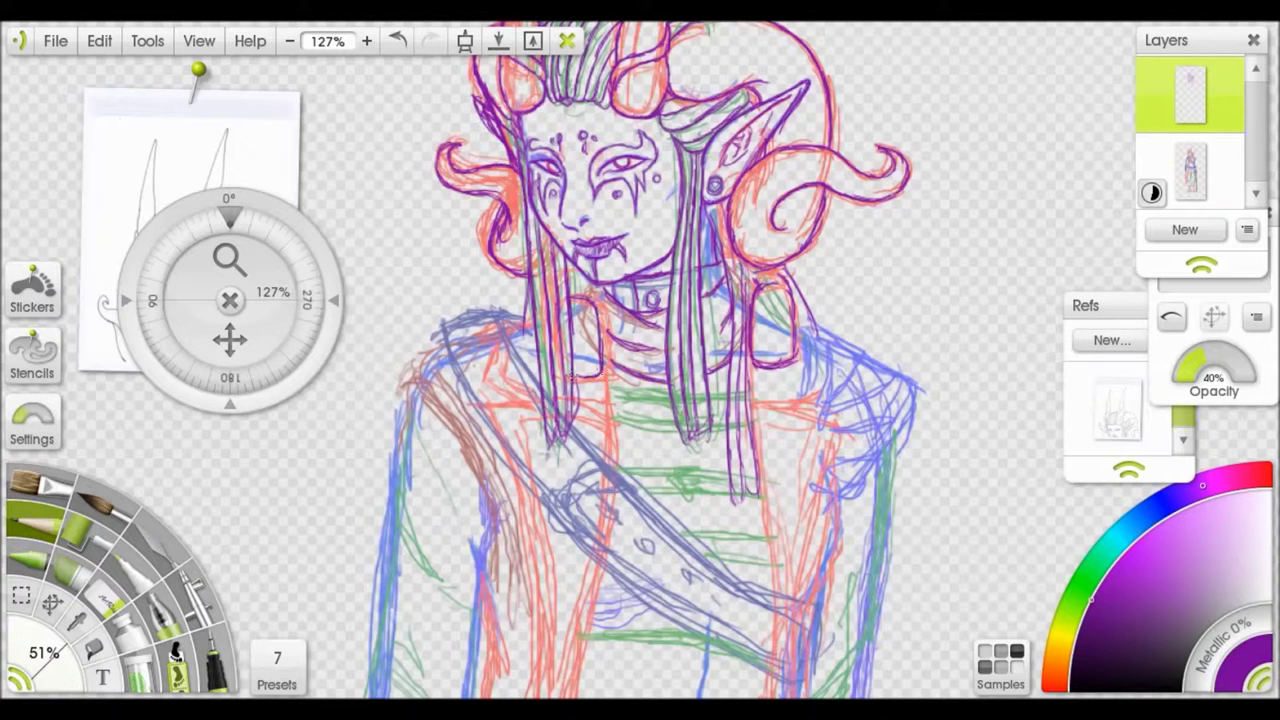
Step: Outline the wide diagonal chest strap in purple, from the shoulder across the torso, with its buckle and holes
drag(229, 339, 234, 257)
mouse_move(520, 268)
mouse_down()
mouse_move(558, 322)
mouse_move(570, 420)
mouse_move(625, 400)
mouse_move(590, 465)
mouse_move(640, 410)
mouse_move(620, 445)
mouse_up()
drag(516, 231, 447, 246)
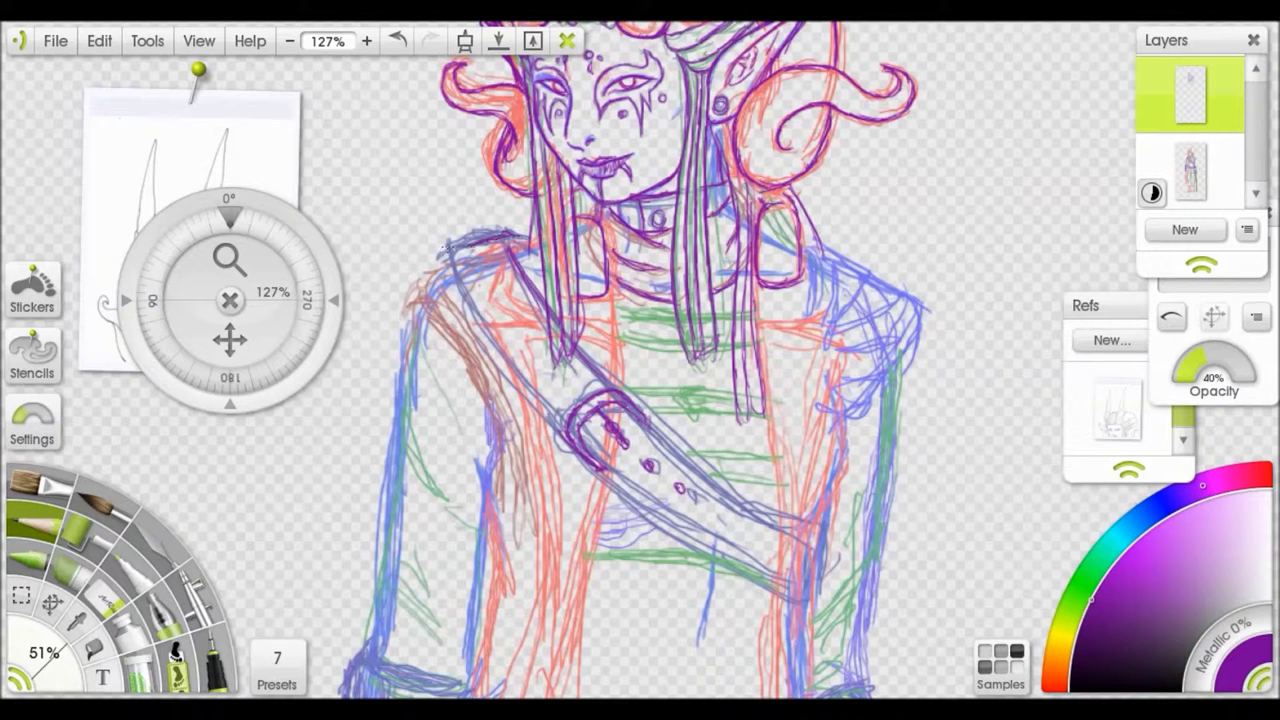
drag(462, 290, 566, 430)
mouse_move(600, 376)
mouse_down()
mouse_move(626, 362)
mouse_move(752, 432)
mouse_move(751, 500)
mouse_up()
mouse_move(522, 360)
mouse_down()
mouse_move(684, 474)
mouse_move(750, 497)
mouse_up()
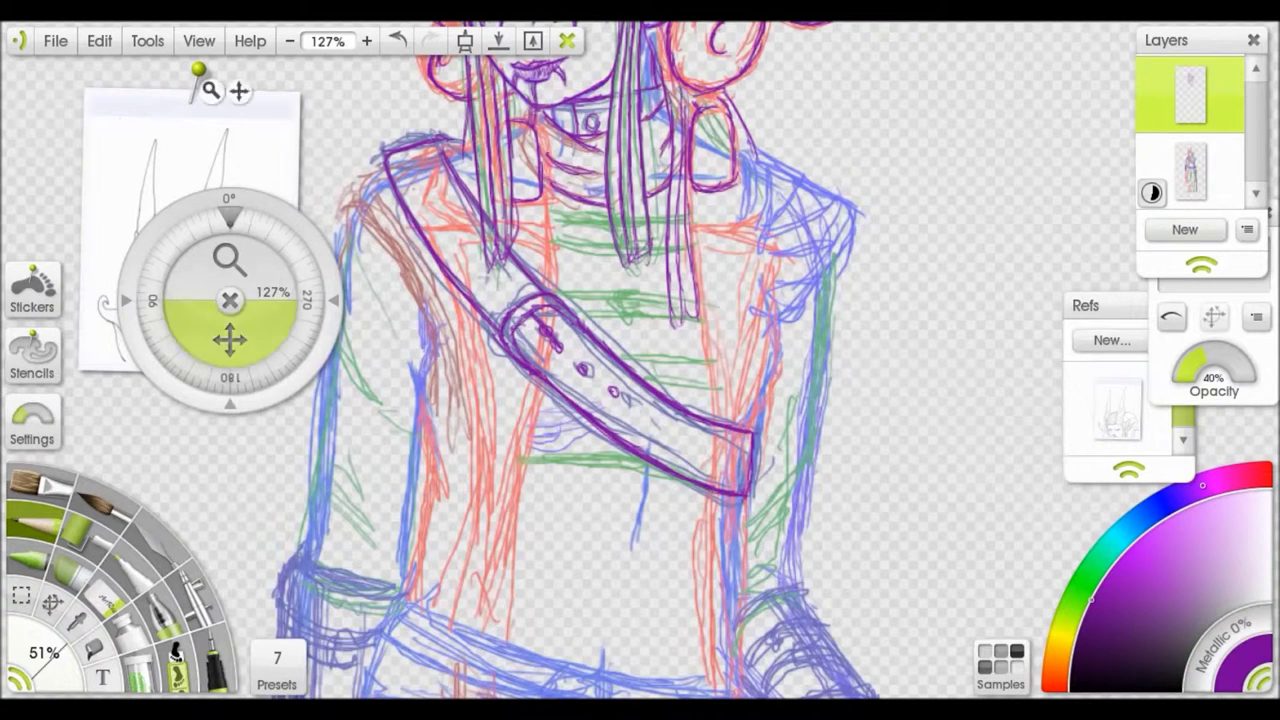
Step: Draw the coat's chest panel edges on both sides of the torso in purple, undoing the unwanted strokes
drag(229, 340, 259, 415)
drag(573, 307, 584, 363)
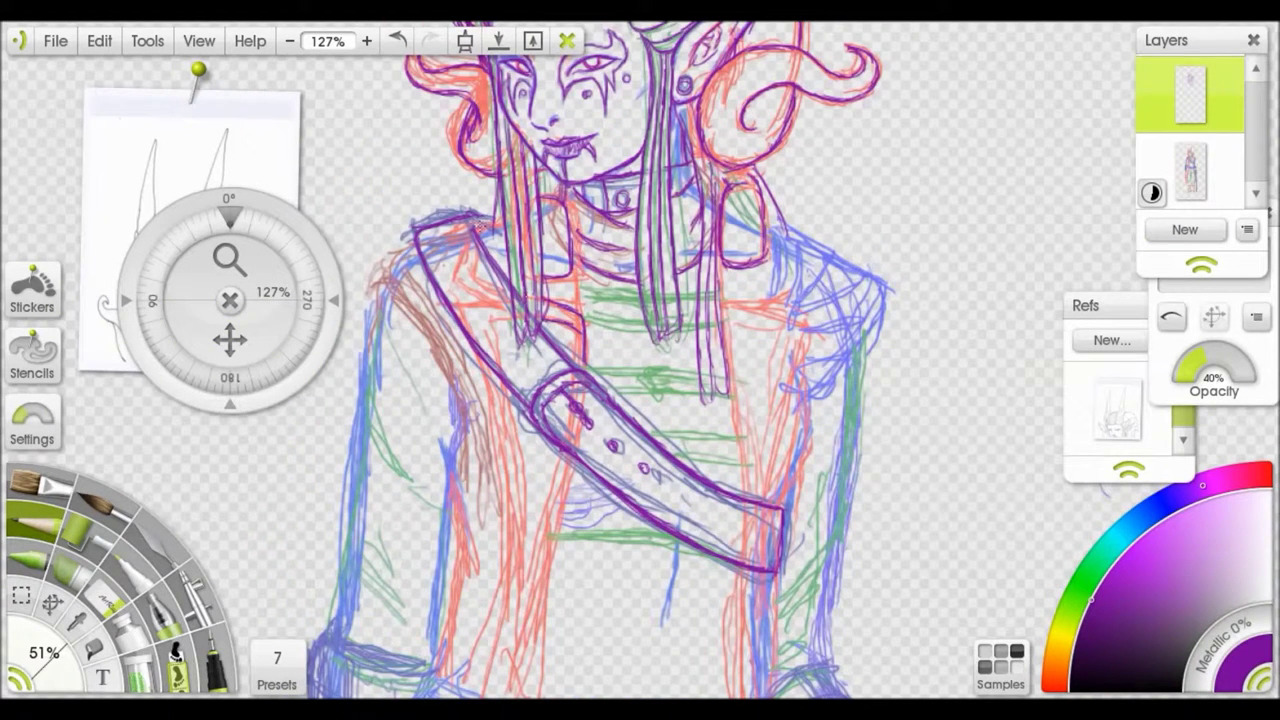
drag(229, 340, 207, 285)
drag(698, 198, 726, 440)
click(397, 40)
mouse_move(696, 248)
mouse_down()
mouse_move(772, 262)
mouse_move(805, 286)
mouse_move(755, 450)
mouse_up()
mouse_move(704, 268)
mouse_down()
mouse_move(742, 274)
mouse_move(770, 358)
mouse_move(752, 448)
mouse_up()
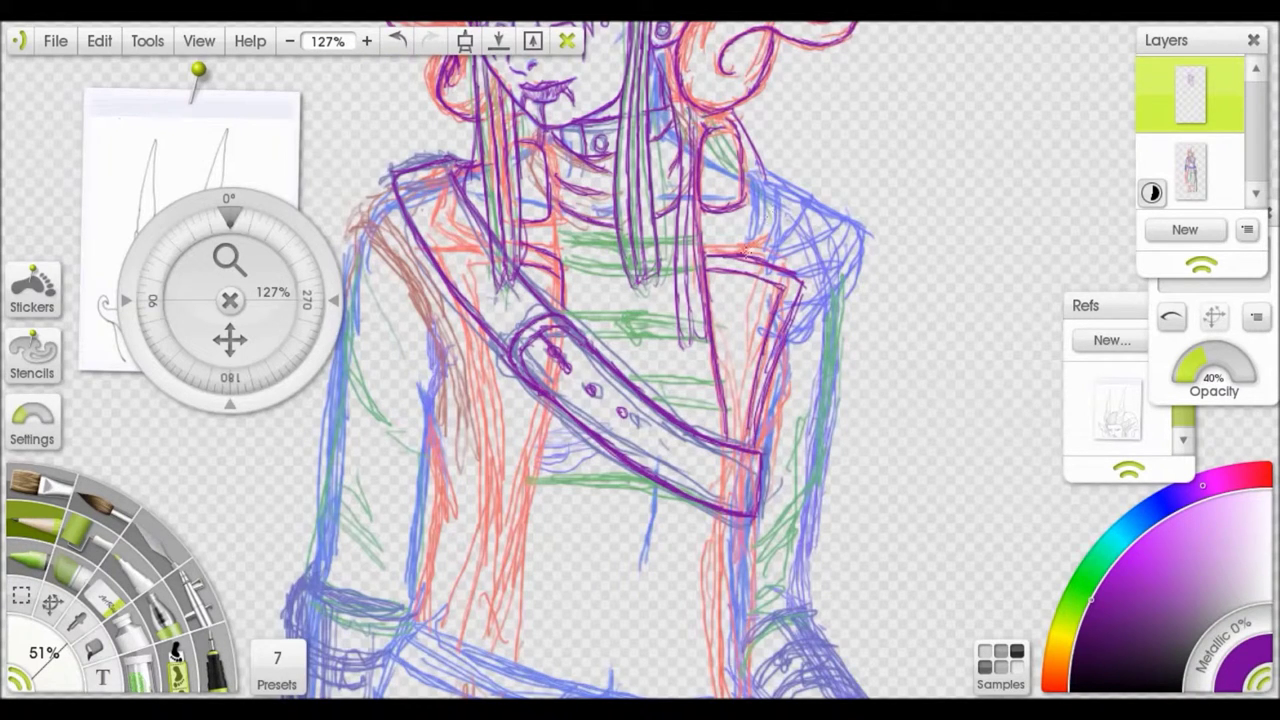
key(ctrl+z)
Step: Outline the pointed shoulder pad with its inner lines and the trim around the opposite armhole in purple
mouse_move(766, 180)
mouse_down()
mouse_move(776, 192)
mouse_move(750, 200)
mouse_move(752, 262)
mouse_move(866, 234)
mouse_move(778, 345)
mouse_move(770, 268)
mouse_up()
drag(850, 226, 778, 345)
mouse_move(782, 232)
mouse_down()
mouse_move(797, 205)
mouse_move(770, 272)
mouse_move(805, 308)
mouse_up()
drag(229, 339, 237, 309)
mouse_move(484, 136)
mouse_down()
mouse_move(557, 233)
mouse_move(574, 333)
mouse_move(583, 265)
mouse_move(593, 310)
mouse_move(590, 365)
mouse_up()
Step: Extend the coat's side and front edges from the armhole and chest strap down to the waist in purple
drag(229, 339, 229, 234)
drag(556, 258, 541, 440)
mouse_move(580, 110)
mouse_down()
mouse_move(612, 296)
mouse_move(600, 466)
mouse_up()
drag(681, 218, 640, 470)
drag(610, 140, 612, 472)
click(100, 590)
click(58, 515)
drag(610, 340, 616, 478)
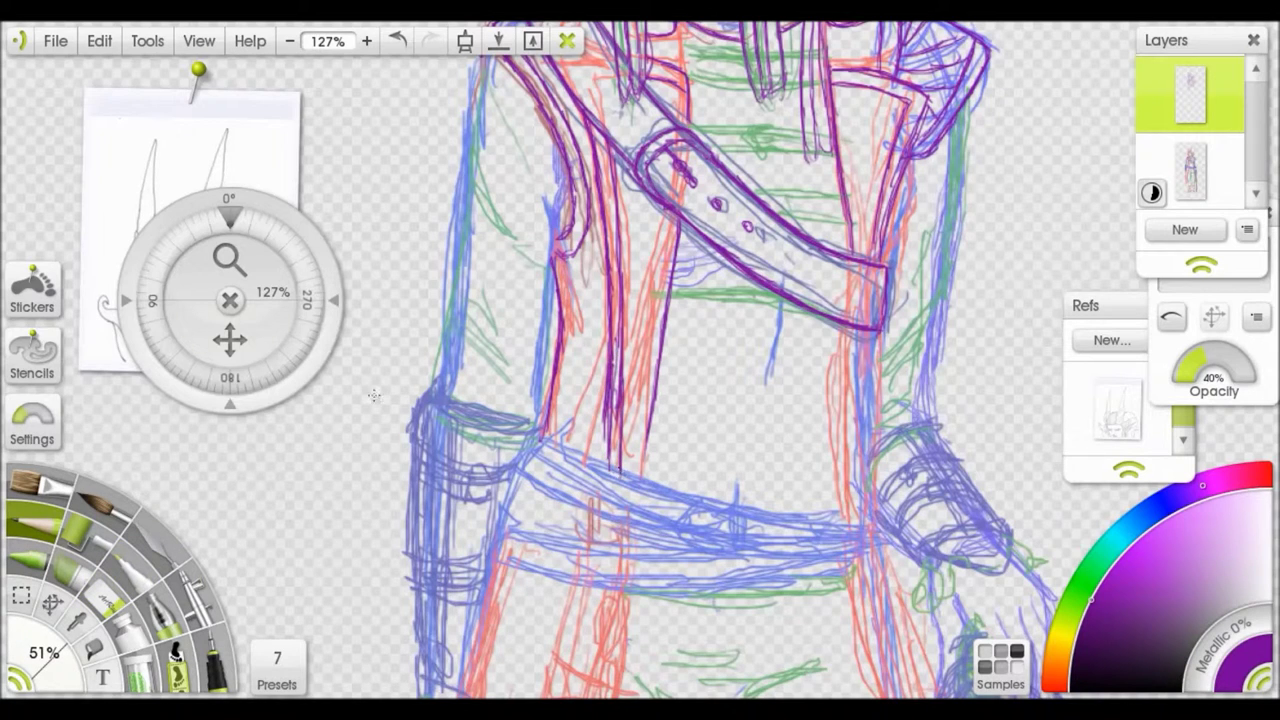
Step: Outline the upper waist belt in purple with its small square buckle
mouse_move(692, 507)
mouse_down()
mouse_move(627, 453)
mouse_move(662, 472)
mouse_up()
drag(455, 392, 628, 460)
mouse_move(445, 420)
mouse_down()
mouse_move(628, 492)
mouse_move(810, 484)
mouse_up()
mouse_move(646, 498)
mouse_down()
mouse_move(822, 514)
mouse_move(808, 482)
mouse_up()
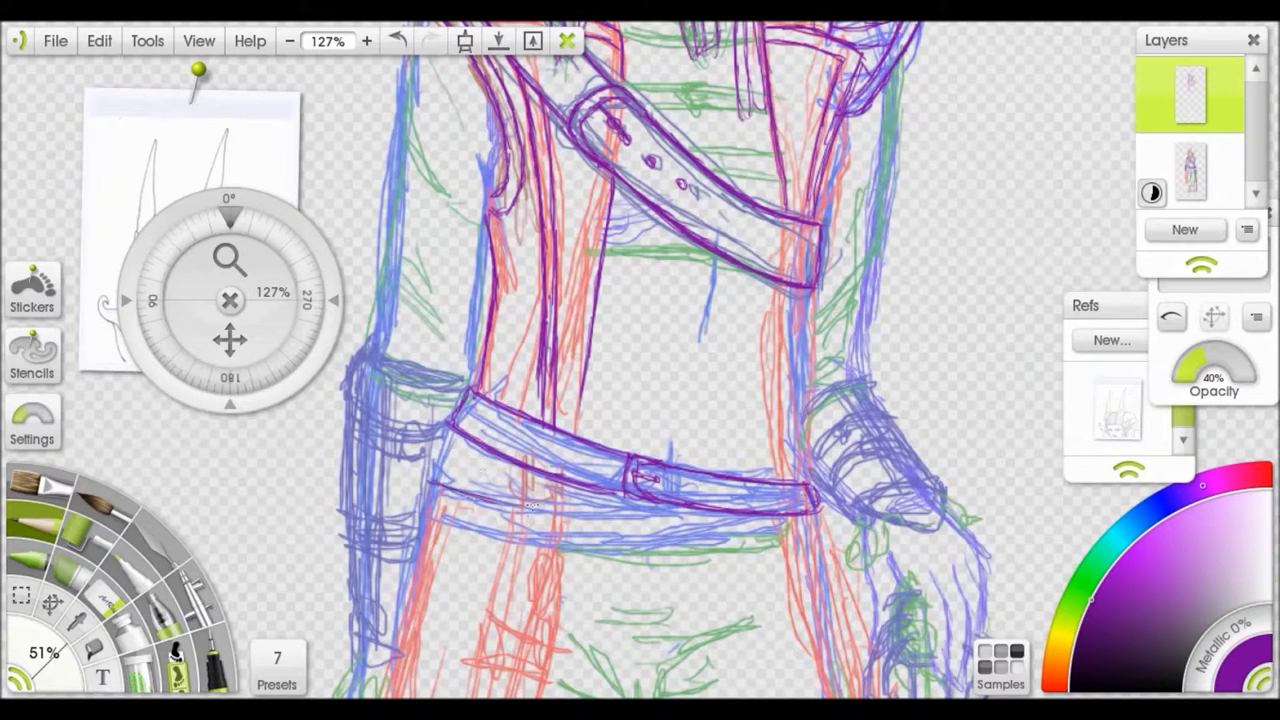
Step: Outline the lower waist belt in purple with its buckle, and add the holes on both belts
drag(440, 486, 665, 506)
mouse_move(420, 488)
mouse_down()
mouse_move(522, 539)
mouse_move(544, 522)
mouse_move(578, 560)
mouse_up()
mouse_move(545, 505)
mouse_down()
mouse_move(585, 560)
mouse_move(568, 533)
mouse_move(672, 550)
mouse_move(778, 518)
mouse_up()
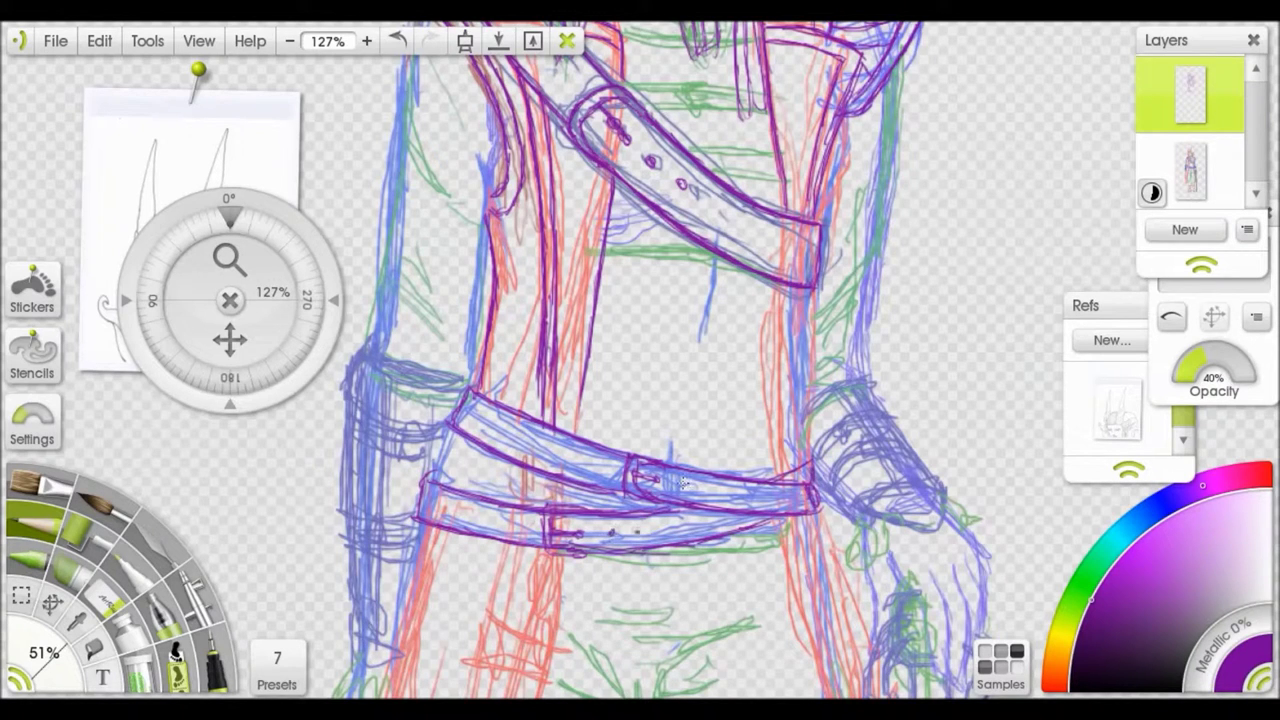
drag(684, 484, 649, 566)
Step: Draw the coat's side and front edge beneath the shoulder pad, down past the diagonal strap to the belts, in purple
drag(750, 380, 746, 560)
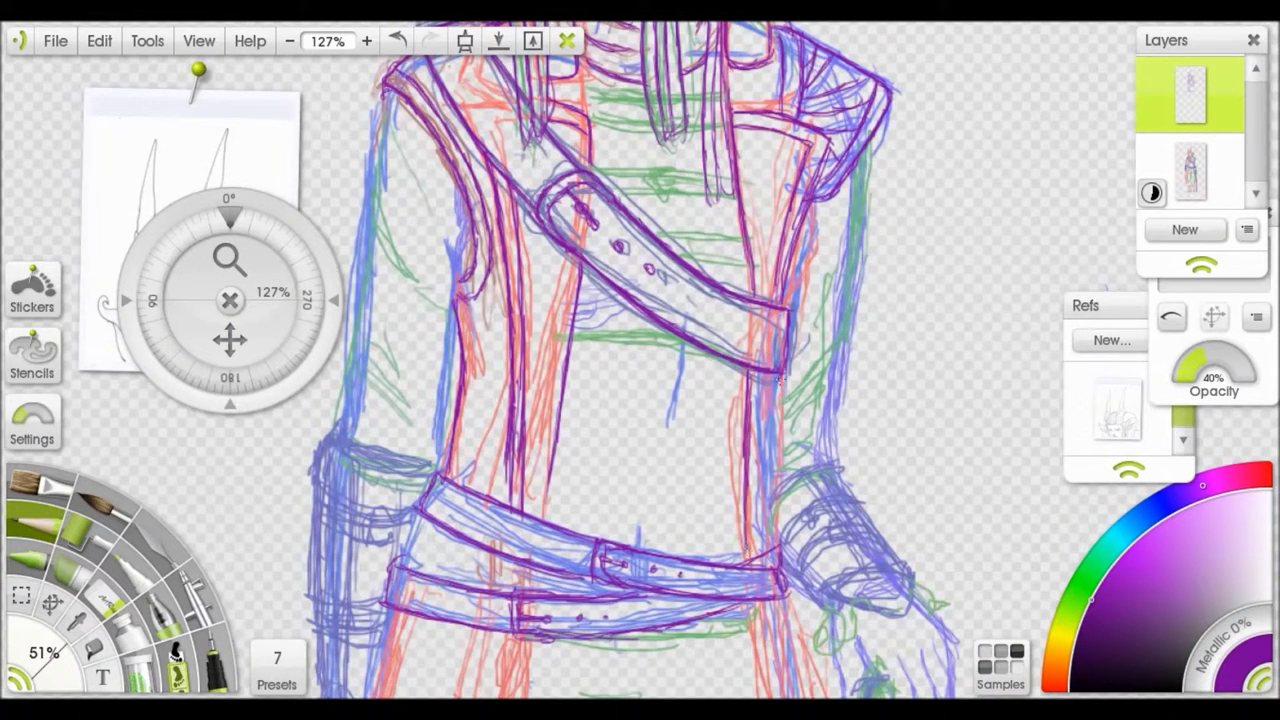
drag(816, 198, 774, 570)
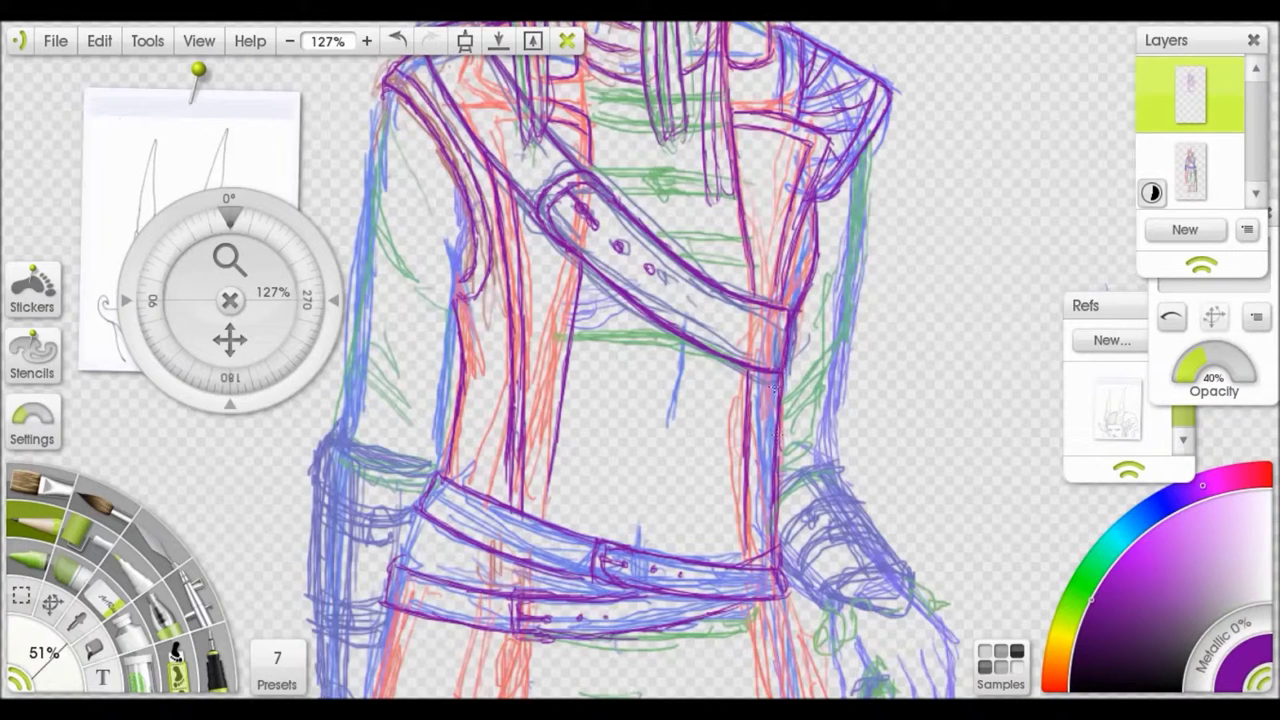
mouse_move(770, 372)
mouse_down()
mouse_move(762, 550)
mouse_move(748, 576)
mouse_up()
Step: Draw the horizontal chest straps and their small buckles behind the hanging hair in purple
scroll(611, 272, up, 3)
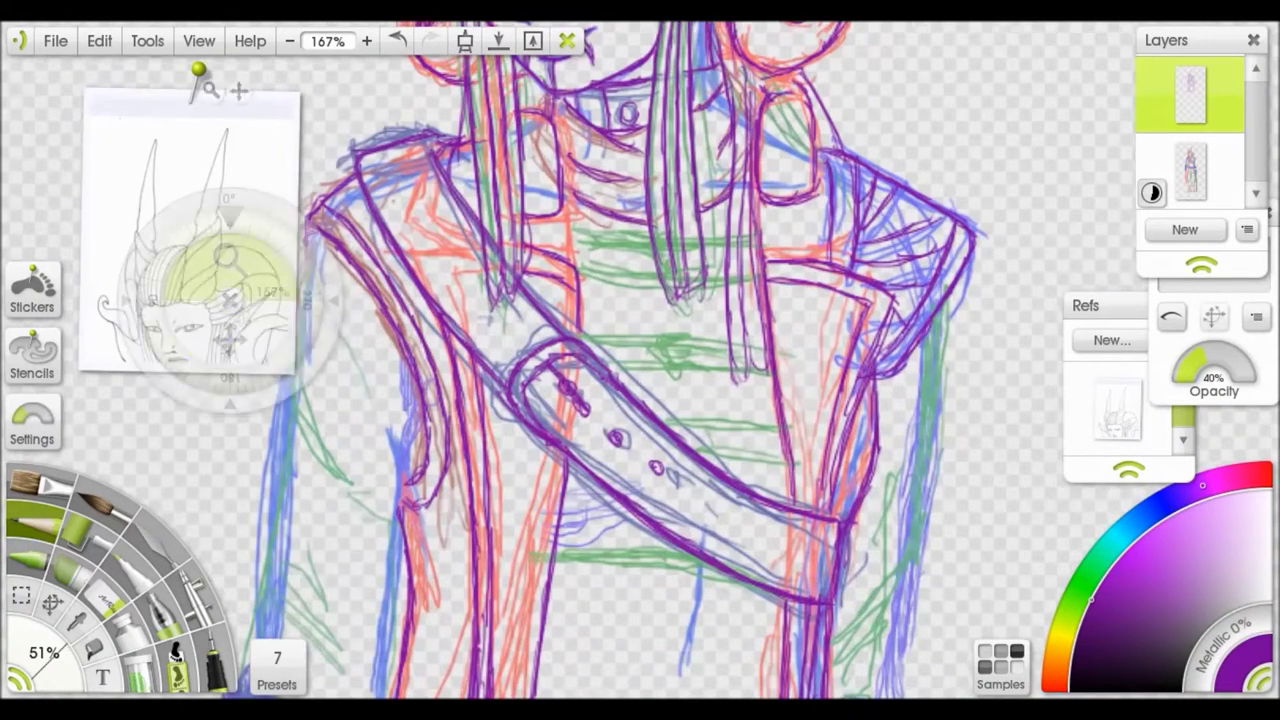
mouse_move(611, 273)
mouse_down()
mouse_move(643, 270)
mouse_move(637, 240)
mouse_move(650, 288)
mouse_up()
mouse_move(568, 224)
mouse_down()
mouse_move(642, 238)
mouse_move(537, 262)
mouse_up()
mouse_move(576, 335)
mouse_down()
mouse_move(679, 336)
mouse_move(678, 364)
mouse_move(698, 350)
mouse_move(650, 366)
mouse_move(683, 339)
mouse_move(704, 359)
mouse_move(742, 340)
mouse_up()
drag(682, 366, 738, 339)
mouse_move(692, 446)
mouse_down()
mouse_move(750, 418)
mouse_move(782, 426)
mouse_up()
drag(704, 456, 796, 458)
drag(640, 400, 746, 392)
drag(644, 314, 692, 312)
Step: Draw the top's lower hem with its folds and the midriff line in purple, and check the figure with the sketch hidden
scroll(553, 451, down, 1)
mouse_move(548, 498)
mouse_down()
mouse_move(728, 514)
mouse_move(668, 572)
mouse_up()
scroll(700, 490, down, 1)
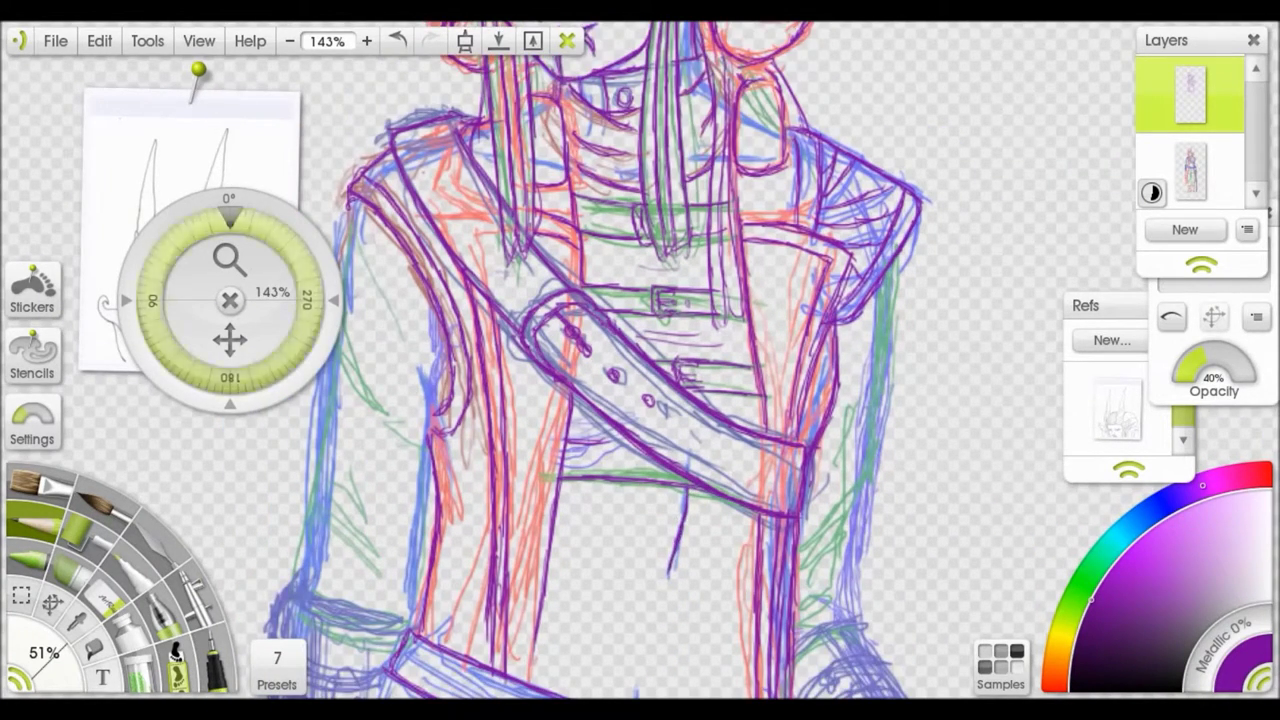
scroll(620, 558, down, 2)
scroll(347, 213, down, 5)
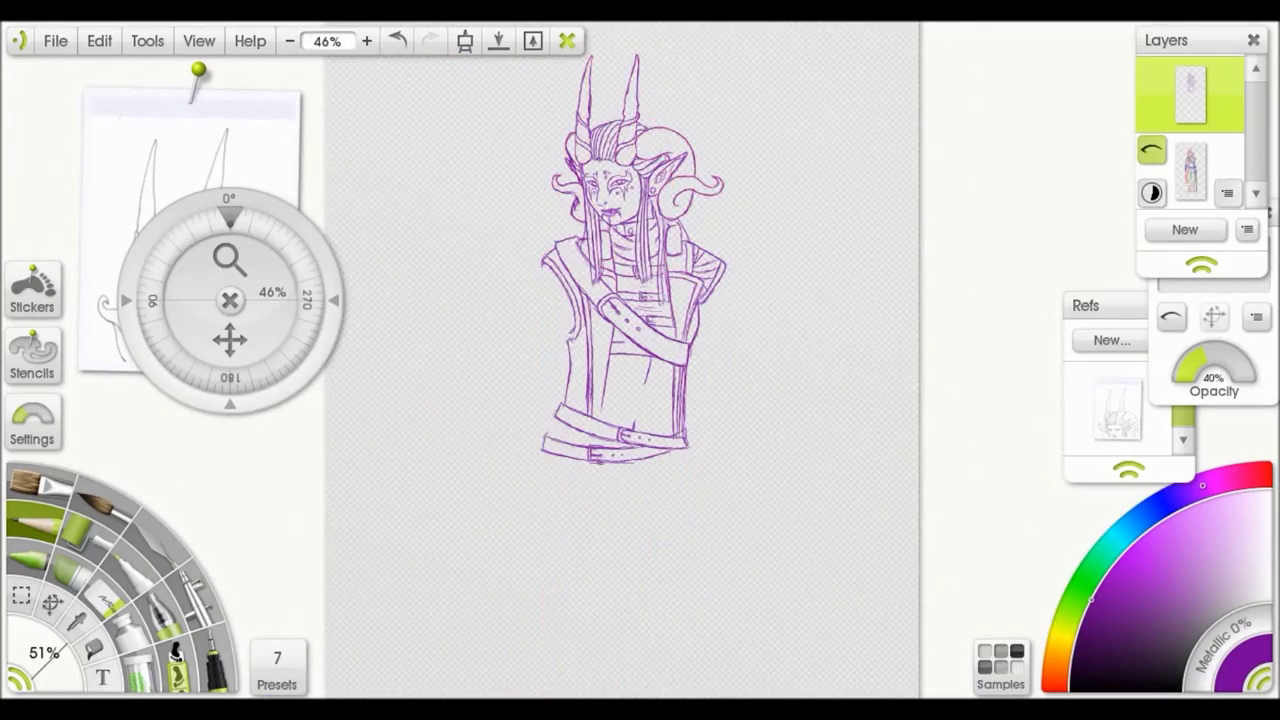
Step: Outline the upper arm and sleeve folds on the diagonal strap's shoulder side, down to the bracer, in purple
scroll(208, 90, up, 3)
drag(450, 300, 515, 320)
drag(506, 196, 520, 276)
drag(506, 228, 570, 364)
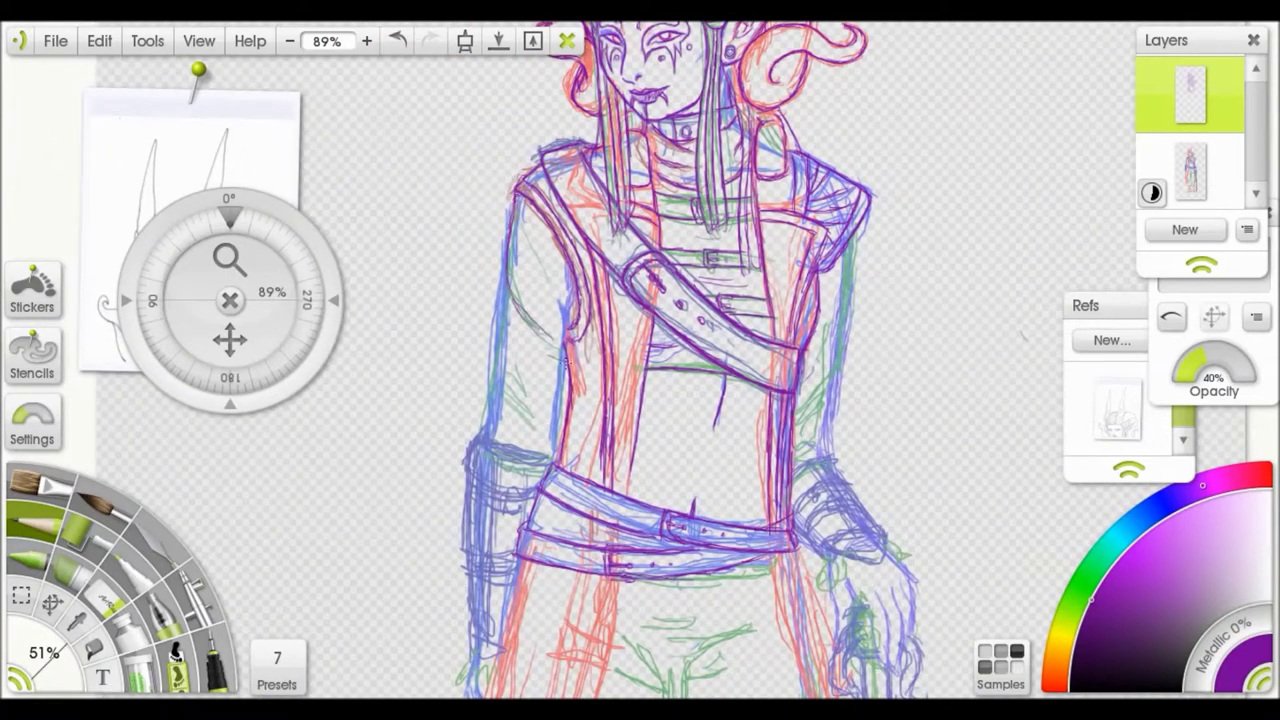
mouse_move(500, 250)
mouse_down()
mouse_move(490, 436)
mouse_move(555, 395)
mouse_move(560, 442)
mouse_up()
Step: Outline the arm below the pointed shoulder pad in purple, and toggle the sketch layer to check it
drag(230, 340, 190, 310)
mouse_move(818, 208)
mouse_down()
mouse_move(790, 372)
mouse_move(755, 436)
mouse_up()
click(1151, 150)
click(1151, 150)
Step: Draw the trouser front below the belts in purple, with the crotch seam and radiating folds
drag(230, 340, 260, 15)
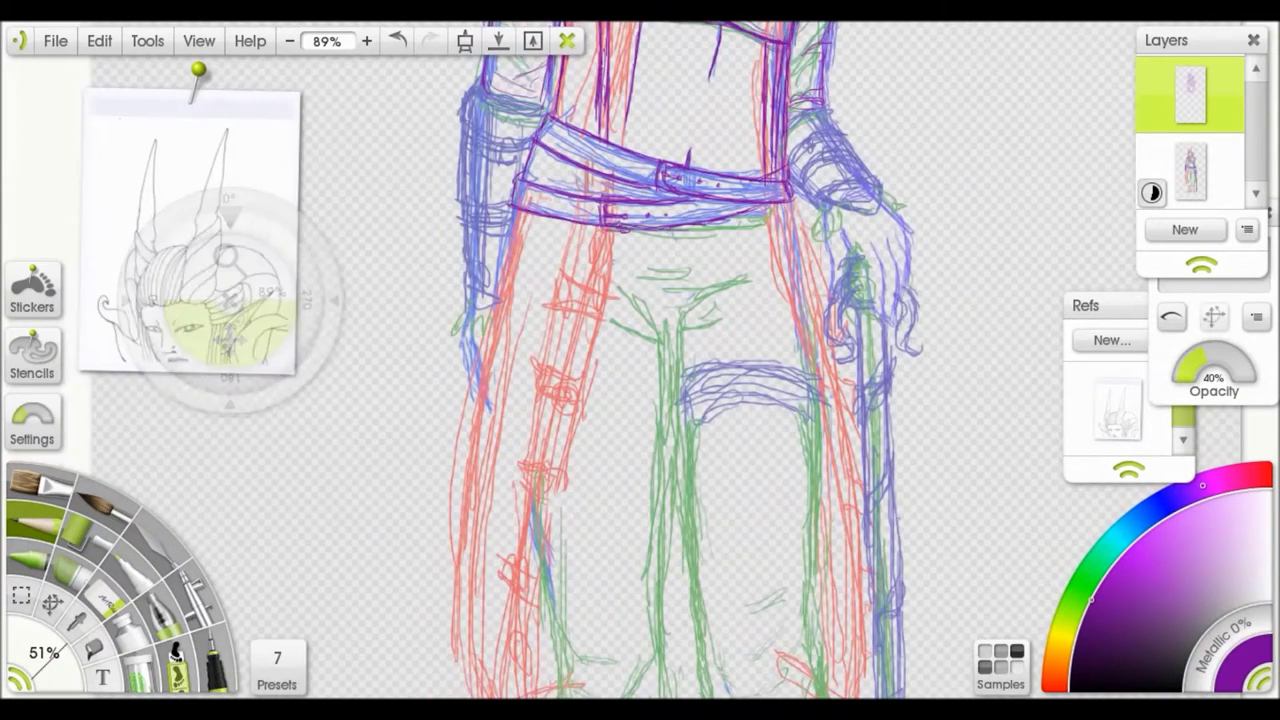
drag(645, 230, 775, 228)
drag(744, 284, 672, 336)
drag(736, 308, 682, 332)
mouse_move(626, 298)
mouse_down()
mouse_move(686, 340)
mouse_move(668, 322)
mouse_up()
drag(620, 322, 668, 340)
drag(668, 324, 688, 382)
drag(638, 302, 664, 324)
drag(692, 312, 668, 326)
drag(848, 364, 828, 291)
Step: Draw the trouser leg on the bare-thigh side in purple, with its inner seam and knee folds
drag(650, 270, 648, 540)
drag(230, 340, 240, 70)
mouse_move(672, 360)
mouse_down()
mouse_move(690, 485)
mouse_move(680, 540)
mouse_up()
drag(680, 394, 648, 458)
drag(560, 310, 606, 462)
mouse_move(572, 408)
mouse_down()
mouse_move(590, 546)
mouse_move(670, 520)
mouse_up()
Step: Draw the thigh band and the trouser leg below it in purple, with the folds at the knee
mouse_move(704, 187)
mouse_down()
mouse_move(770, 168)
mouse_move(832, 190)
mouse_up()
mouse_move(722, 140)
mouse_down()
mouse_move(810, 138)
mouse_move(828, 205)
mouse_up()
drag(706, 194, 742, 532)
drag(832, 207, 836, 436)
mouse_move(836, 380)
mouse_down()
mouse_move(790, 466)
mouse_move(792, 494)
mouse_up()
drag(832, 410, 854, 536)
mouse_move(766, 534)
mouse_down()
mouse_move(814, 516)
mouse_move(799, 334)
mouse_up()
Step: Outline the wide turned-over cuffs at the tops of both boots in purple
mouse_move(572, 362)
mouse_down()
mouse_move(672, 358)
mouse_move(688, 440)
mouse_up()
mouse_move(572, 356)
mouse_down()
mouse_move(570, 448)
mouse_move(688, 444)
mouse_up()
mouse_move(622, 430)
mouse_down()
mouse_move(578, 432)
mouse_move(696, 430)
mouse_up()
drag(736, 362, 826, 352)
mouse_move(728, 360)
mouse_down()
mouse_move(732, 448)
mouse_move(844, 436)
mouse_up()
Step: Outline the first boot's shaft, ankle strap, heel, rounded toe cap and sole in purple
mouse_move(846, 350)
mouse_down()
mouse_move(839, 444)
mouse_move(812, 276)
mouse_up()
mouse_move(578, 376)
mouse_down()
mouse_move(646, 378)
mouse_move(642, 388)
mouse_up()
drag(648, 306, 650, 374)
drag(570, 290, 577, 358)
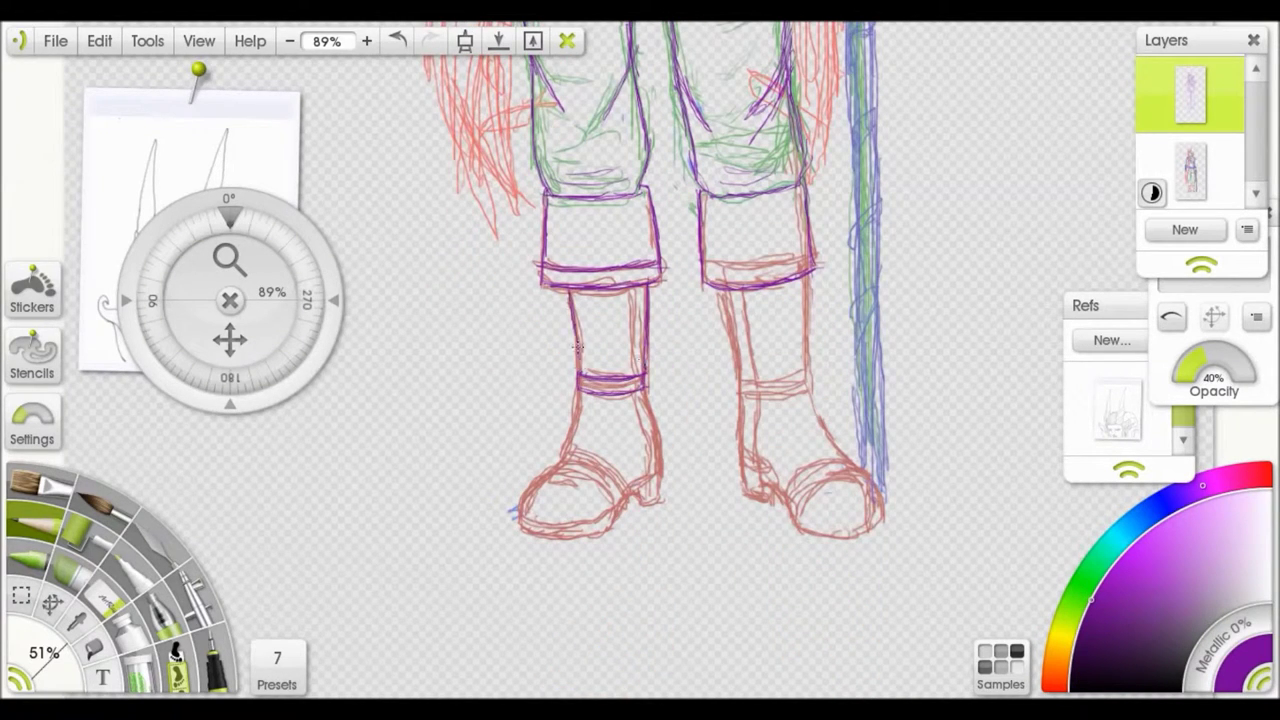
mouse_move(578, 452)
mouse_down()
mouse_move(626, 490)
mouse_move(558, 468)
mouse_up()
drag(560, 468, 606, 498)
mouse_move(556, 462)
mouse_down()
mouse_move(519, 514)
mouse_move(614, 512)
mouse_up()
drag(521, 526, 589, 533)
Step: Outline the second boot's shaft, heel, rounded toe cap and sole beside the cane in purple
mouse_move(810, 264)
mouse_down()
mouse_move(808, 410)
mouse_move(858, 466)
mouse_up()
drag(724, 282, 738, 443)
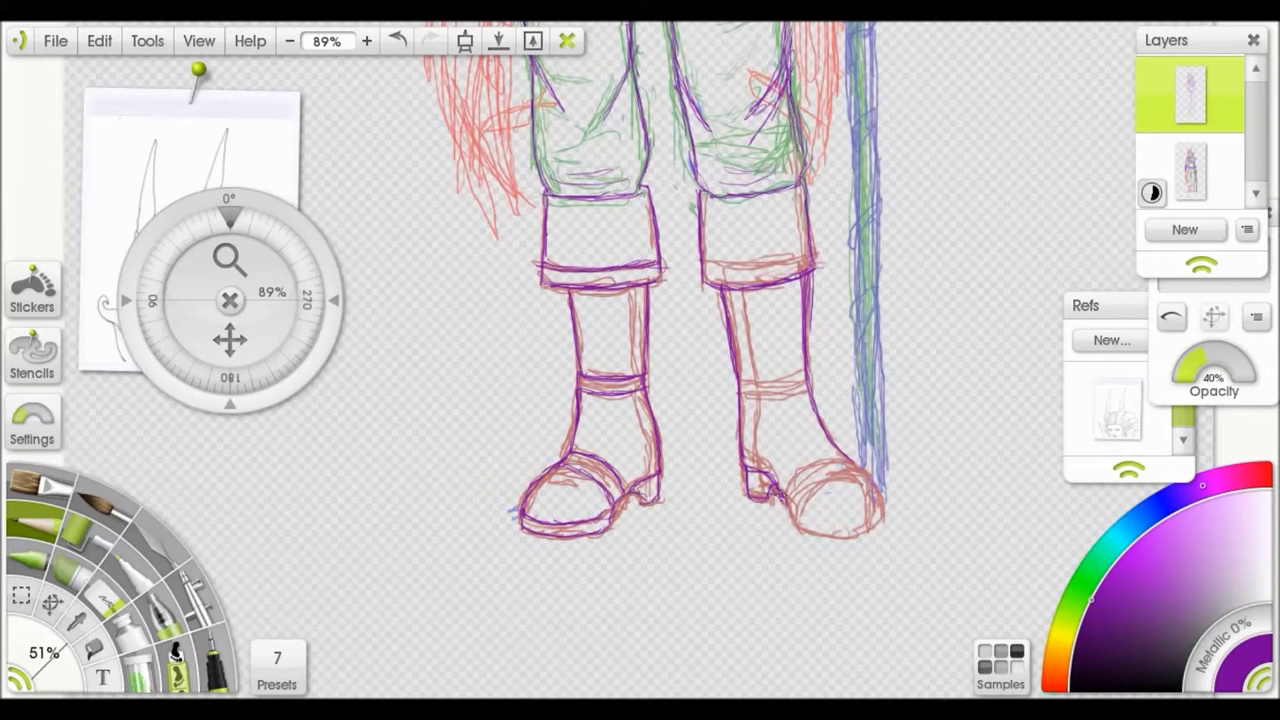
drag(798, 538, 882, 516)
drag(848, 458, 884, 514)
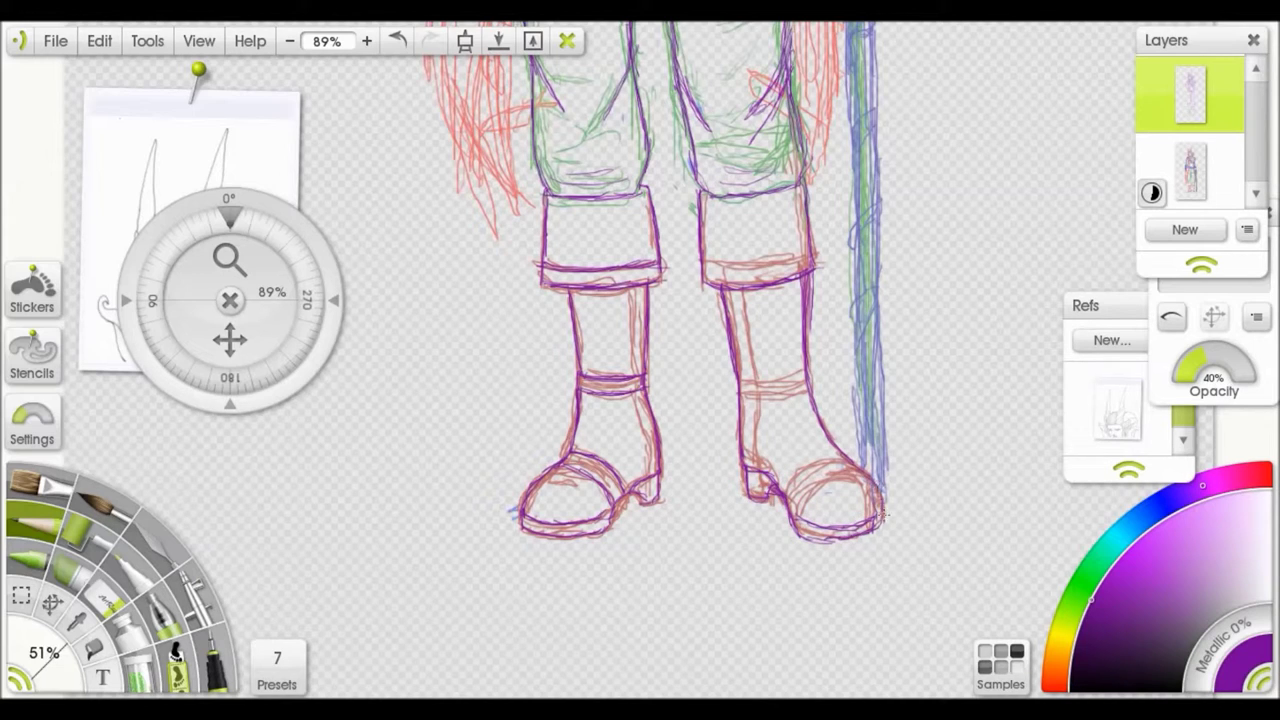
mouse_move(800, 498)
mouse_down()
mouse_move(862, 468)
mouse_move(850, 458)
mouse_up()
Step: Add the second boot's ankle strap and cuff band and both boots' shaft seams in purple, and check the full figure
drag(736, 396, 806, 378)
drag(736, 262, 814, 252)
drag(738, 300, 756, 472)
drag(636, 390, 652, 474)
drag(634, 288, 636, 386)
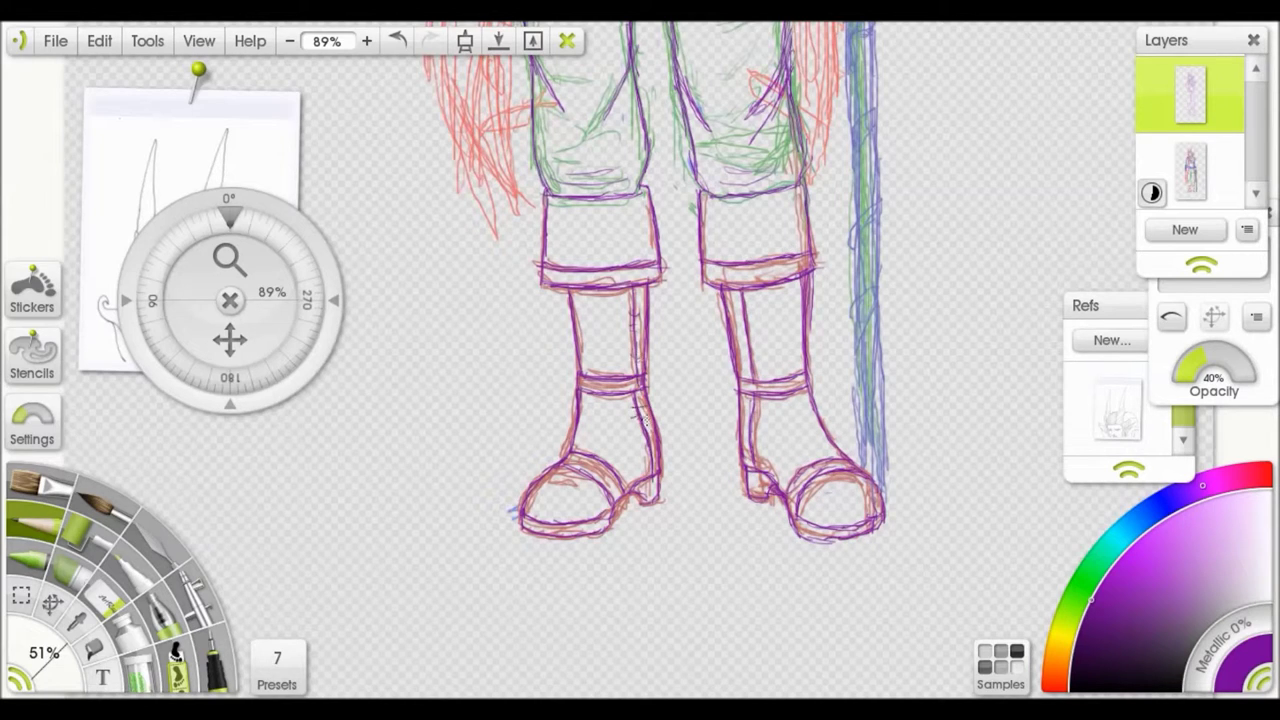
scroll(700, 360, down, 5)
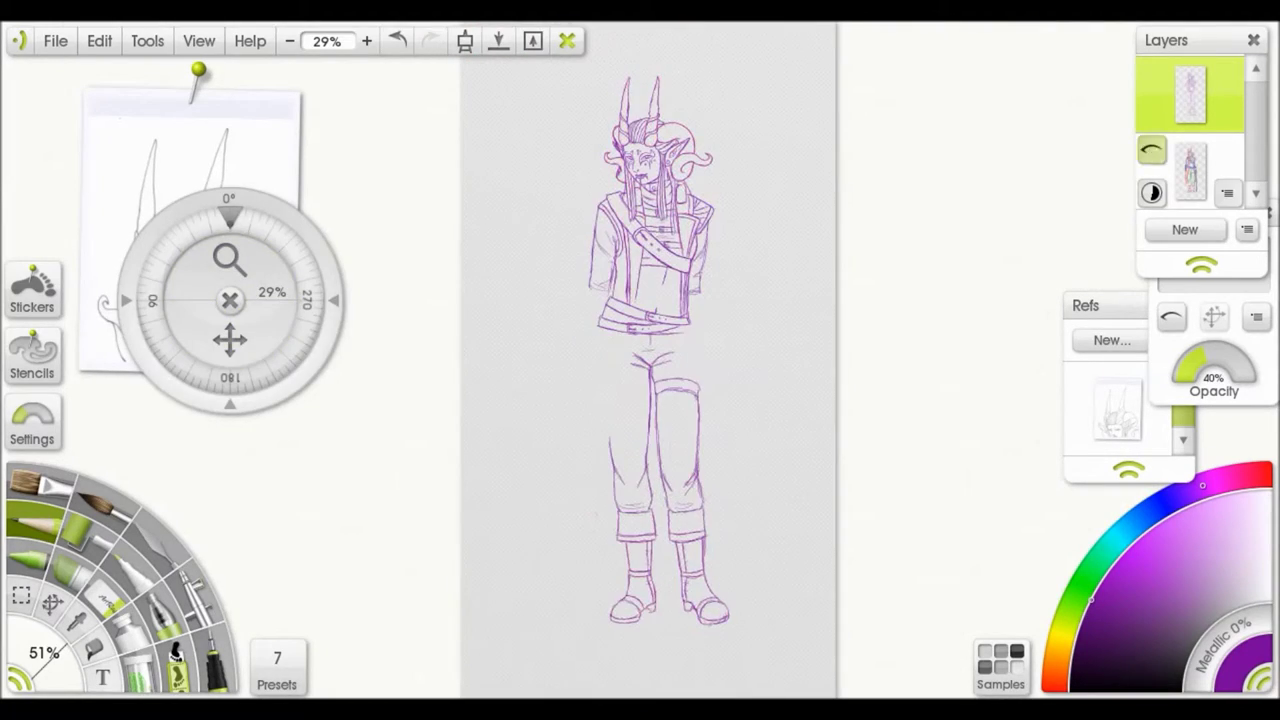
Step: Outline the long coat tail away from the cane in purple, with the row of buckled straps along its front edge
scroll(700, 360, up, 3)
scroll(665, 252, up, 1)
mouse_move(673, 214)
mouse_down()
mouse_move(627, 430)
mouse_move(618, 632)
mouse_up()
mouse_move(593, 172)
mouse_down()
mouse_move(547, 510)
mouse_move(615, 622)
mouse_up()
drag(630, 222, 643, 259)
drag(601, 376, 630, 398)
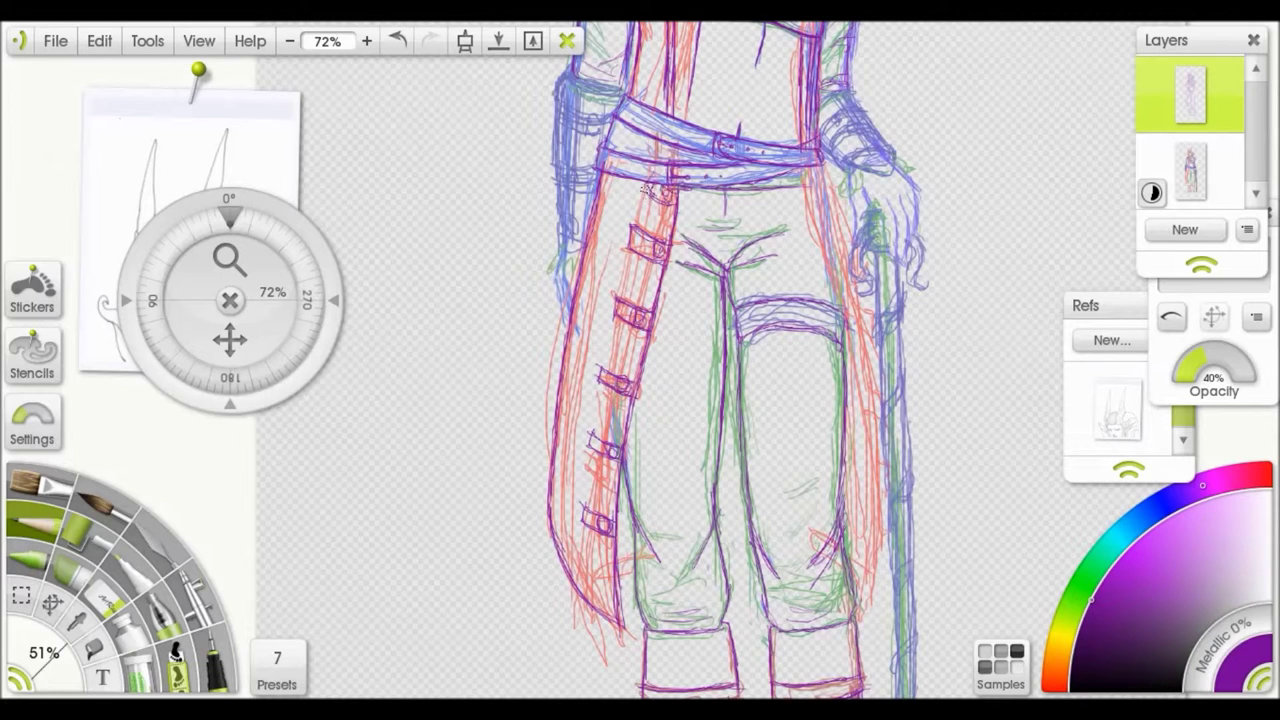
mouse_move(606, 376)
mouse_down()
mouse_move(582, 555)
mouse_move(550, 490)
mouse_move(598, 598)
mouse_up()
Step: Outline the narrow coat tail on the cane side in purple, with the small straps along its edge
drag(728, 543, 628, 518)
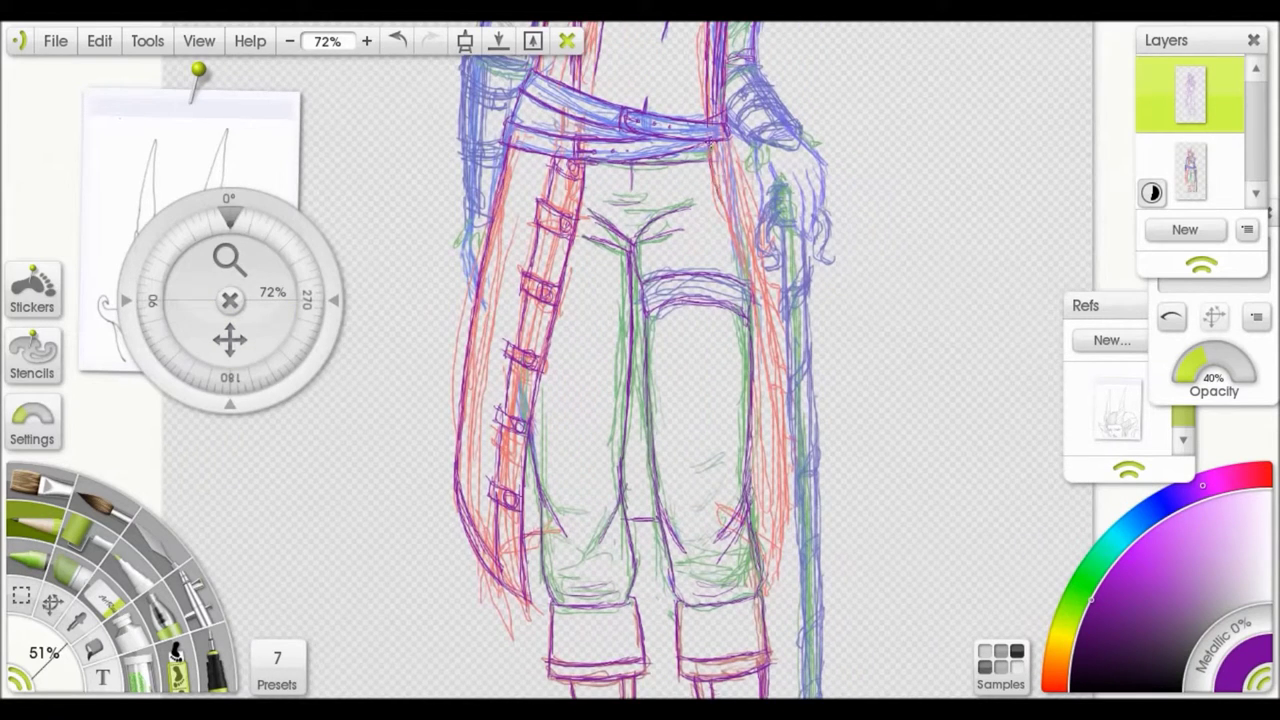
drag(750, 222, 776, 362)
mouse_move(746, 292)
mouse_down()
mouse_move(776, 440)
mouse_move(782, 578)
mouse_up()
drag(766, 500, 788, 594)
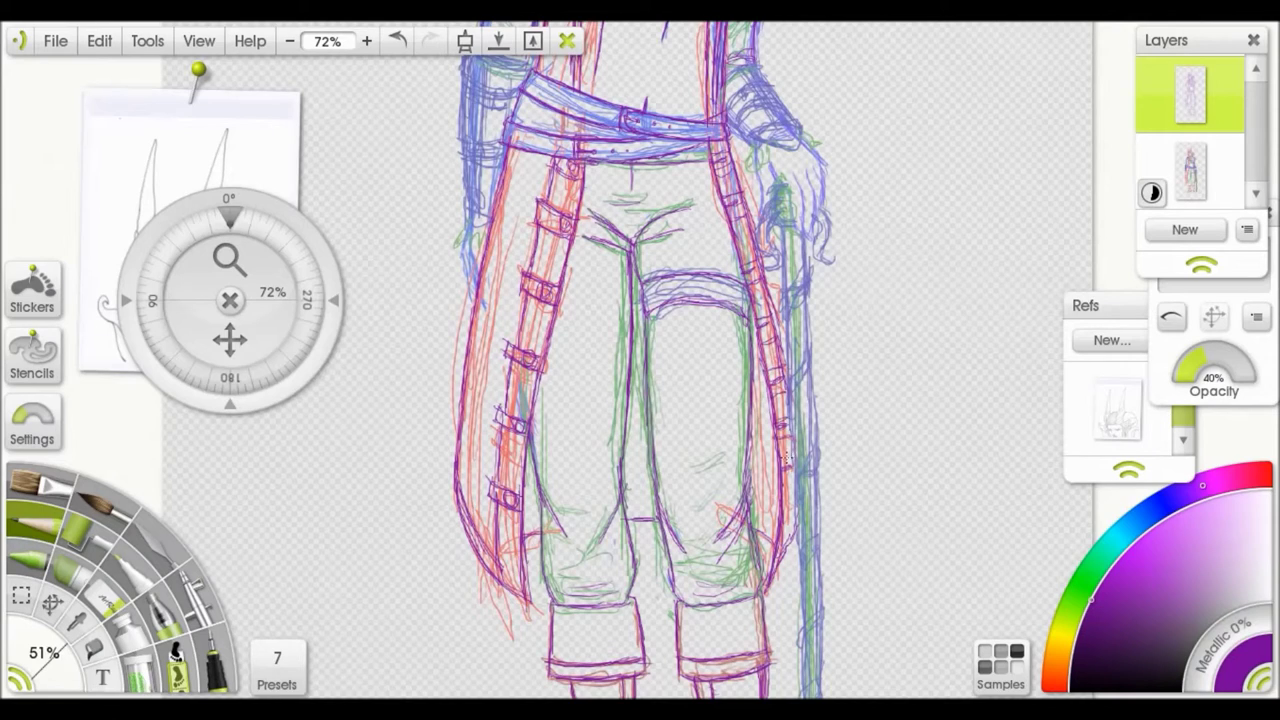
Step: Outline the bracer on the arm away from the cane in purple, with its cuff, buckled straps and tapered lower end
mouse_move(786, 455)
mouse_down()
mouse_move(786, 575)
mouse_move(620, 212)
mouse_move(700, 232)
mouse_up()
scroll(786, 575, up, 3)
drag(595, 190, 586, 243)
mouse_move(652, 266)
mouse_down()
mouse_move(636, 285)
mouse_move(668, 271)
mouse_up()
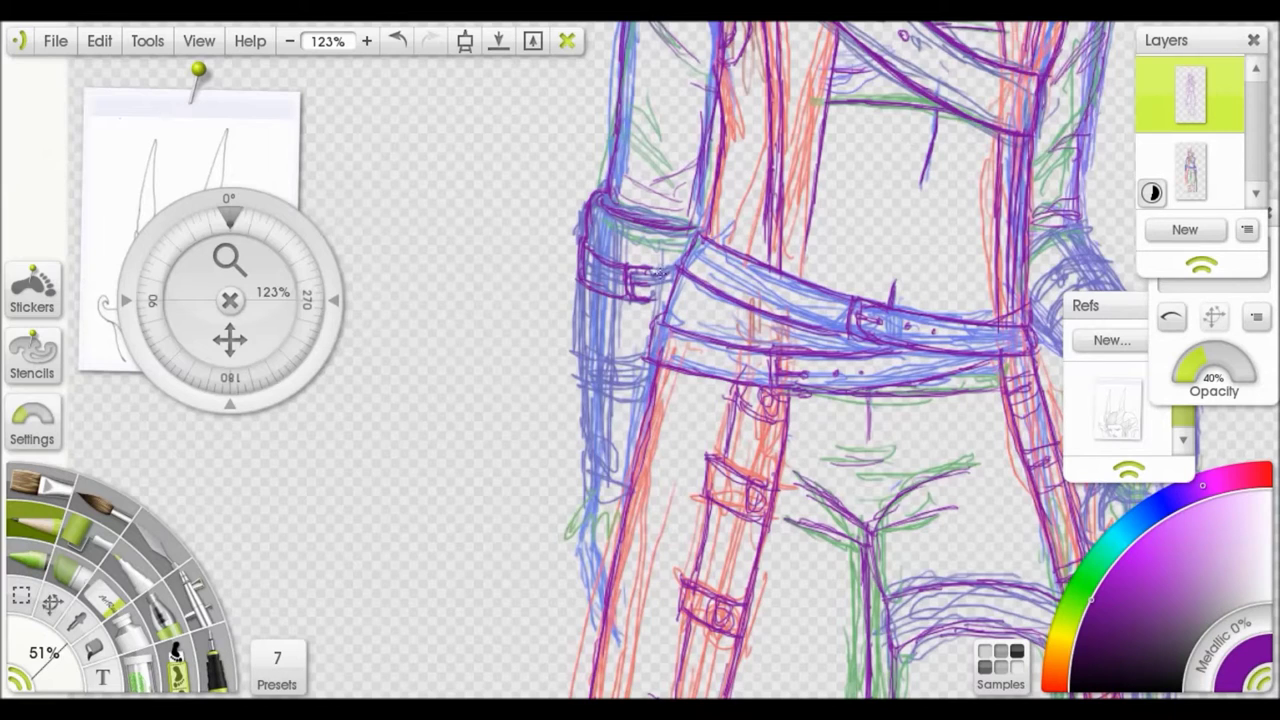
mouse_move(607, 395)
mouse_down()
mouse_move(592, 366)
mouse_move(615, 402)
mouse_up()
mouse_move(578, 282)
mouse_down()
mouse_move(600, 470)
mouse_move(582, 480)
mouse_move(610, 526)
mouse_up()
drag(594, 218, 686, 241)
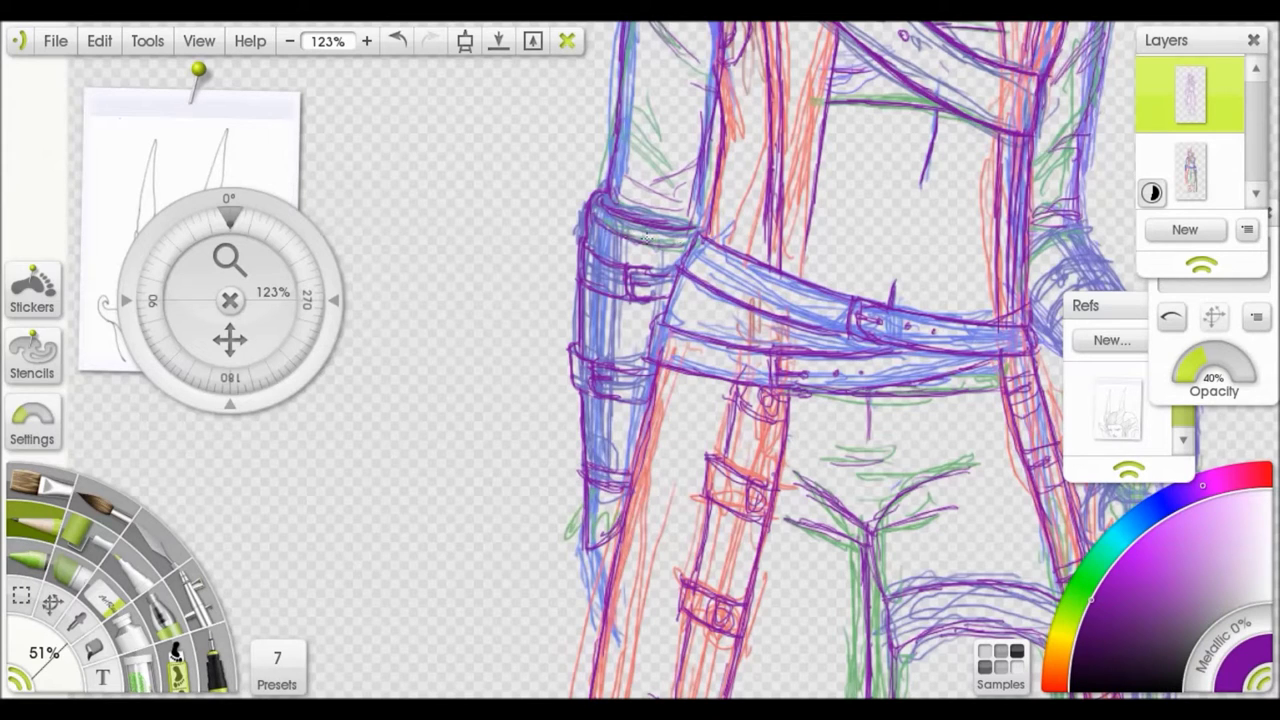
drag(603, 314, 597, 476)
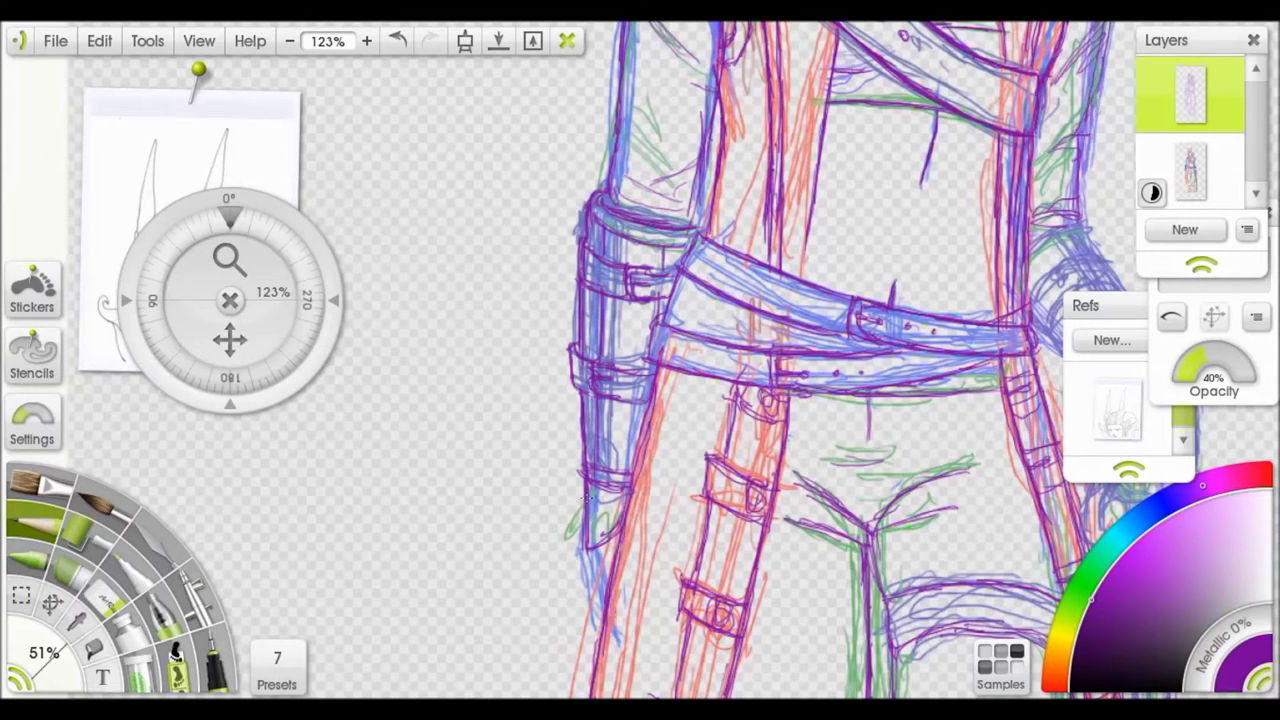
Step: Outline the bracer on the cane-side forearm in purple, with its wrapped straps and wrist opening
drag(592, 555, 189, 601)
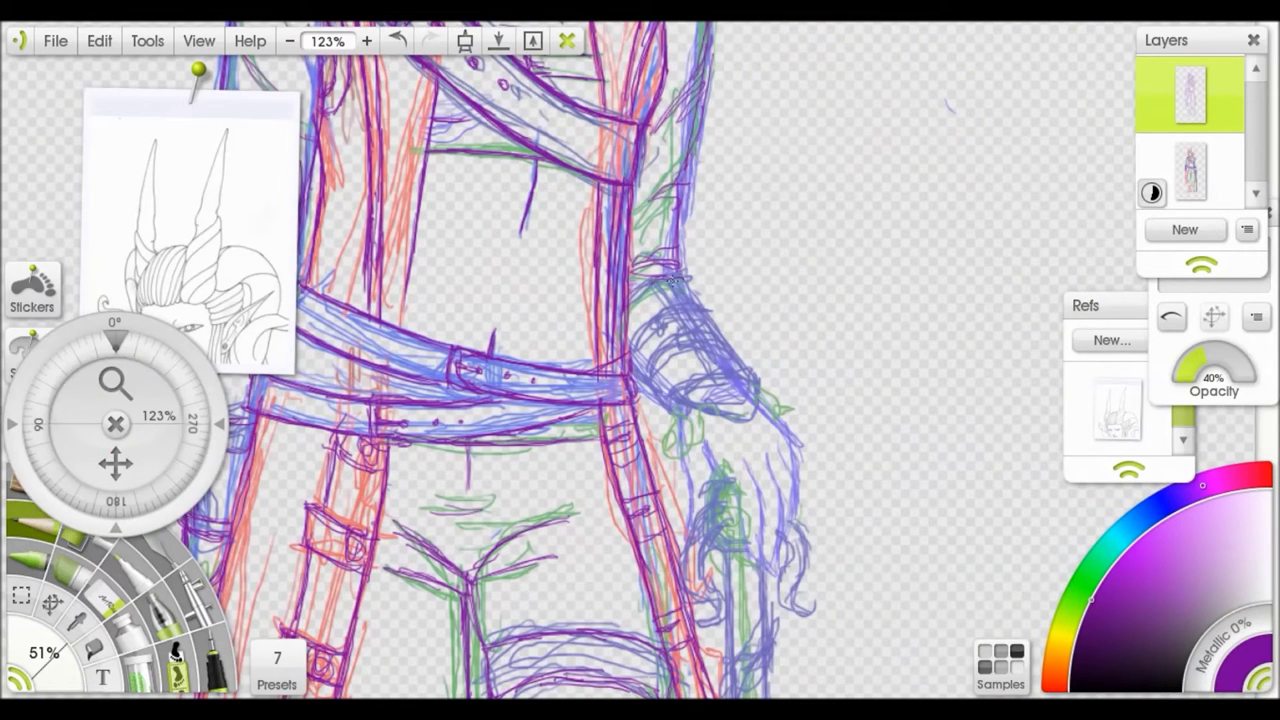
mouse_move(666, 315)
mouse_down()
mouse_move(632, 372)
mouse_move(687, 321)
mouse_move(660, 400)
mouse_move(684, 340)
mouse_up()
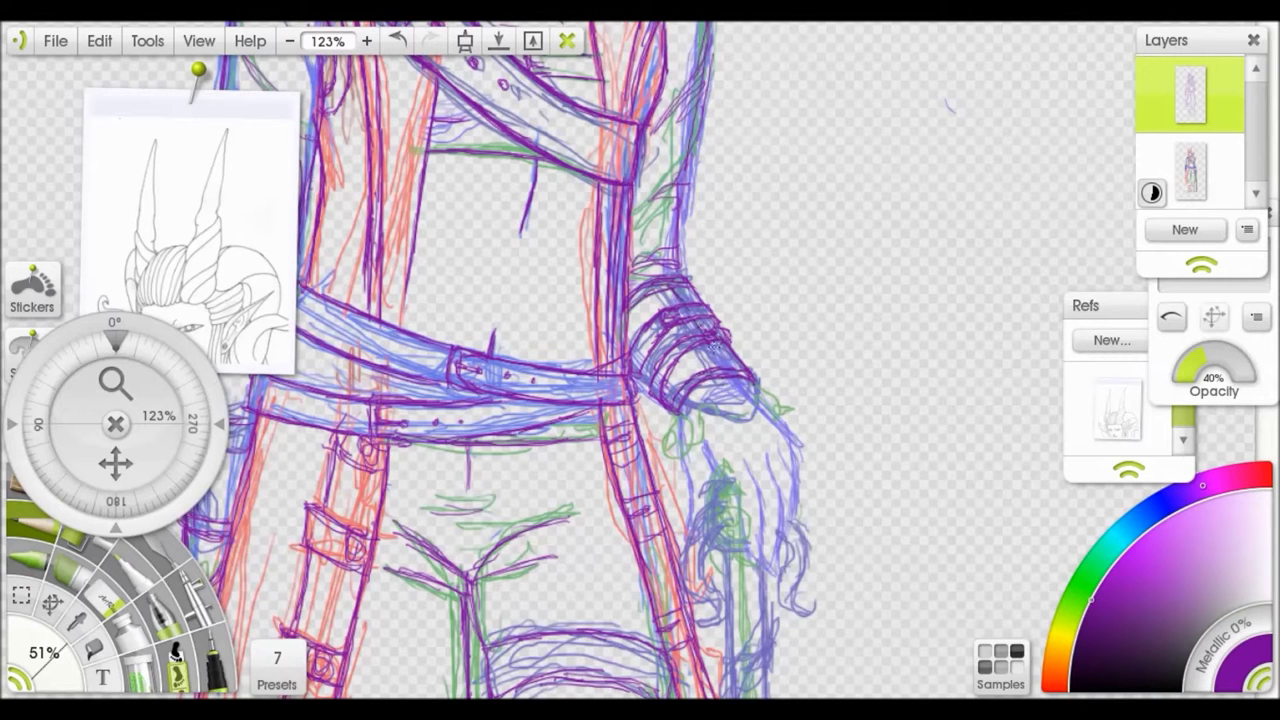
drag(115, 462, 91, 424)
drag(652, 378, 734, 350)
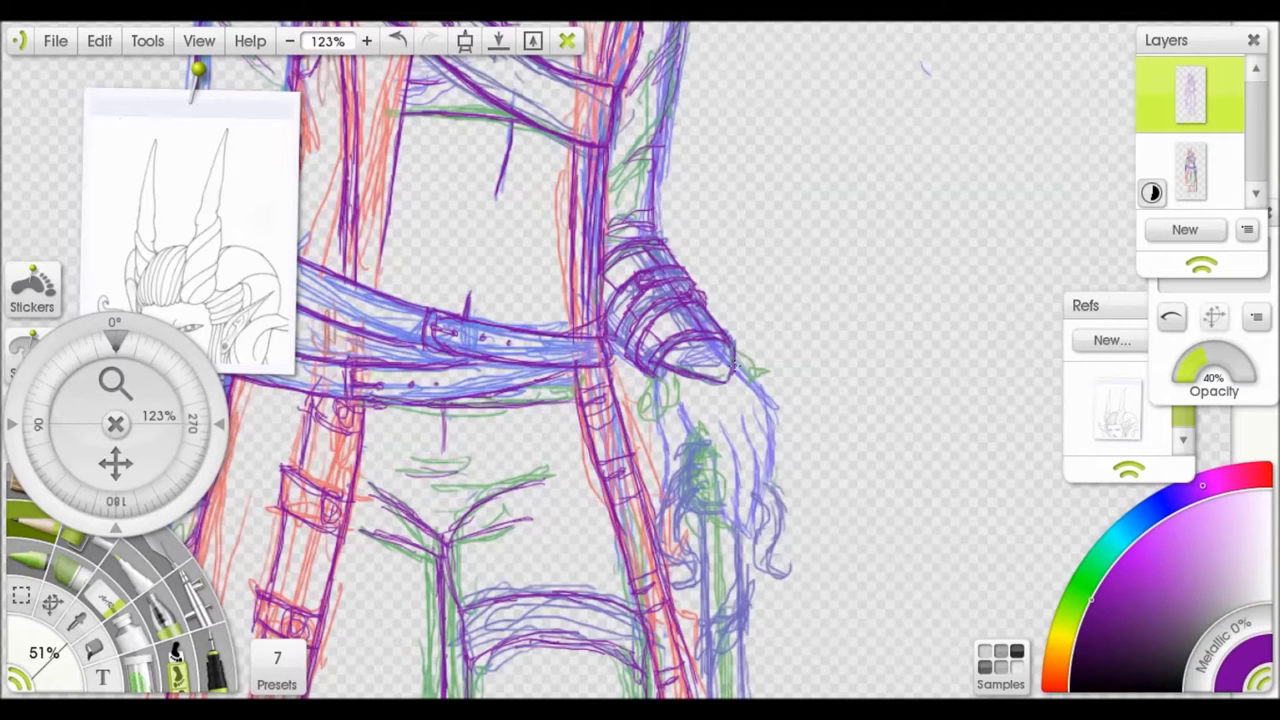
Step: Outline the hand resting on the cane in purple, with its thumb, knuckles and fingers, and save the file
drag(660, 372, 652, 420)
drag(734, 352, 756, 378)
drag(115, 462, 65, 402)
mouse_move(624, 338)
mouse_down()
mouse_move(668, 430)
mouse_move(670, 363)
mouse_move(700, 466)
mouse_up()
mouse_move(712, 350)
mouse_down()
mouse_move(714, 442)
mouse_move(700, 456)
mouse_up()
drag(698, 310, 724, 384)
drag(684, 380, 714, 355)
drag(606, 356, 608, 430)
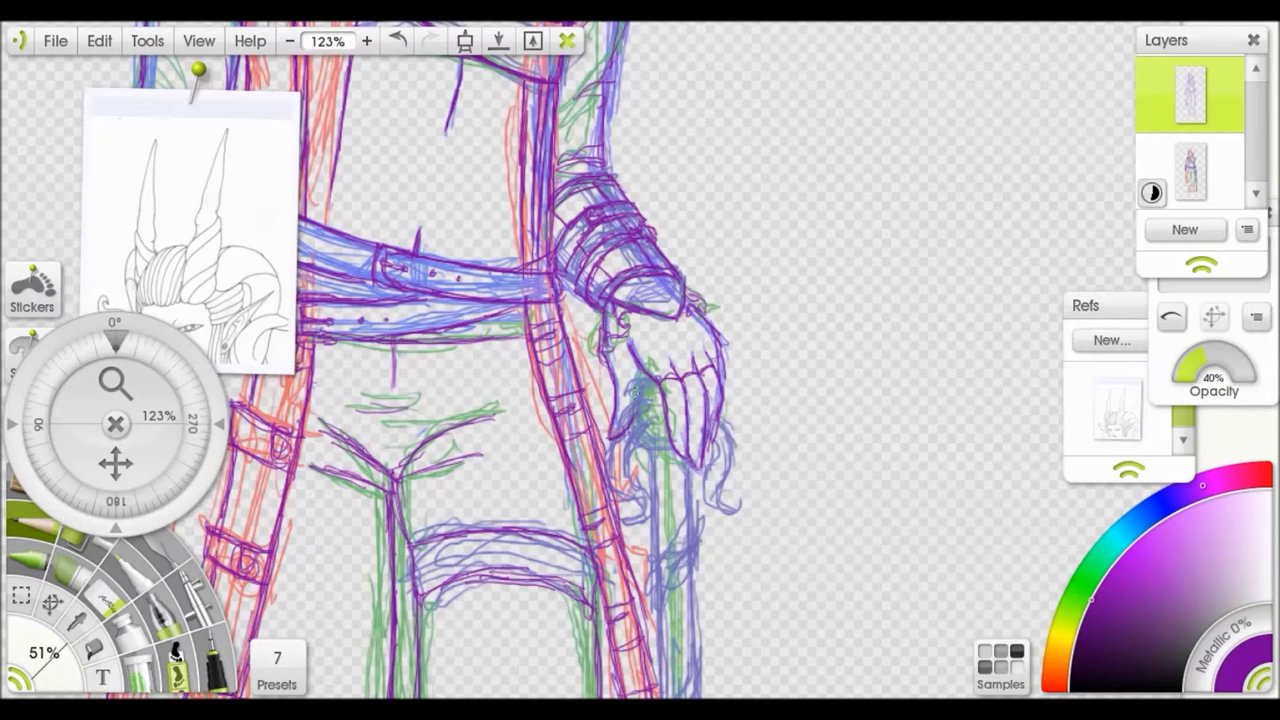
drag(113, 385, 113, 400)
click(100, 117)
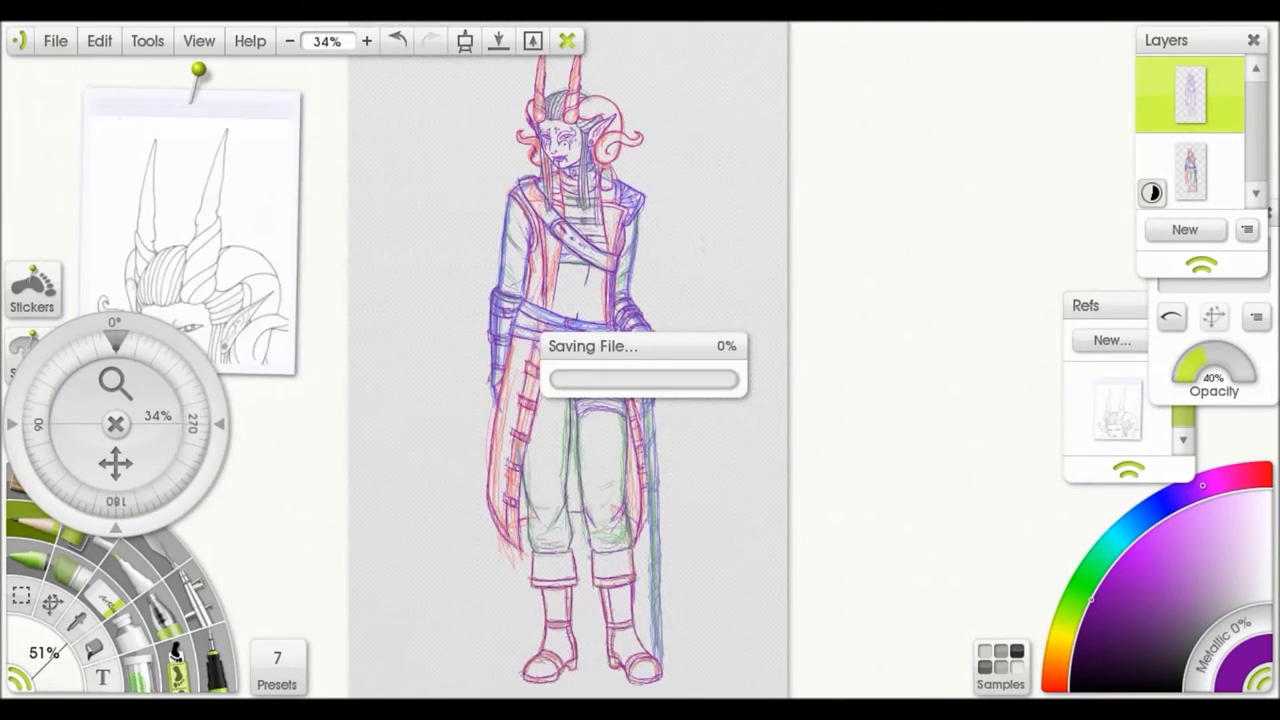
Step: Outline the cane's handle in purple beneath the hand, with its curled ends and the upper part of the shaft
scroll(622, 363, up, 5)
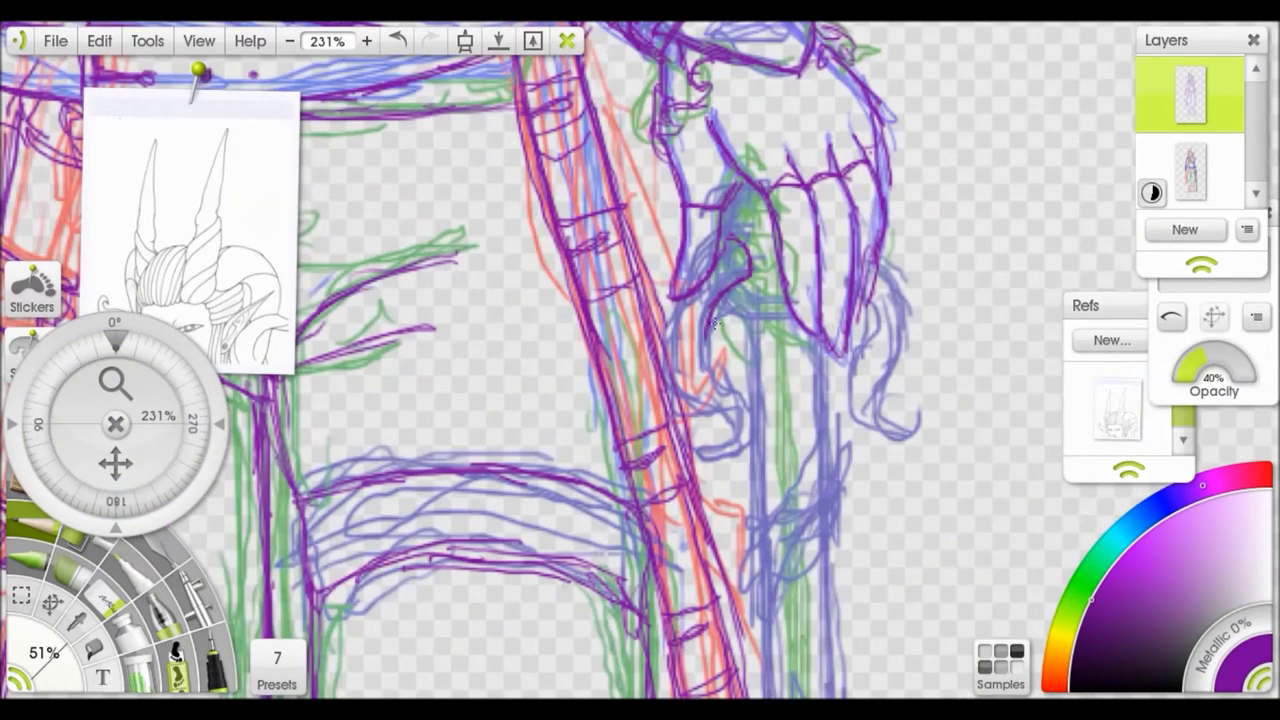
mouse_move(713, 324)
mouse_down()
mouse_move(746, 428)
mouse_move(708, 440)
mouse_move(722, 456)
mouse_up()
mouse_move(680, 300)
mouse_down()
mouse_move(676, 369)
mouse_move(728, 417)
mouse_move(704, 442)
mouse_up()
mouse_move(902, 292)
mouse_down()
mouse_move(878, 405)
mouse_move(860, 428)
mouse_move(876, 330)
mouse_up()
mouse_move(743, 310)
mouse_down()
mouse_move(735, 210)
mouse_move(765, 250)
mouse_move(760, 284)
mouse_move(720, 124)
mouse_move(722, 366)
mouse_up()
mouse_move(784, 174)
mouse_down()
mouse_move(773, 304)
mouse_move(712, 450)
mouse_move(784, 350)
mouse_move(718, 404)
mouse_move(786, 197)
mouse_move(776, 384)
mouse_up()
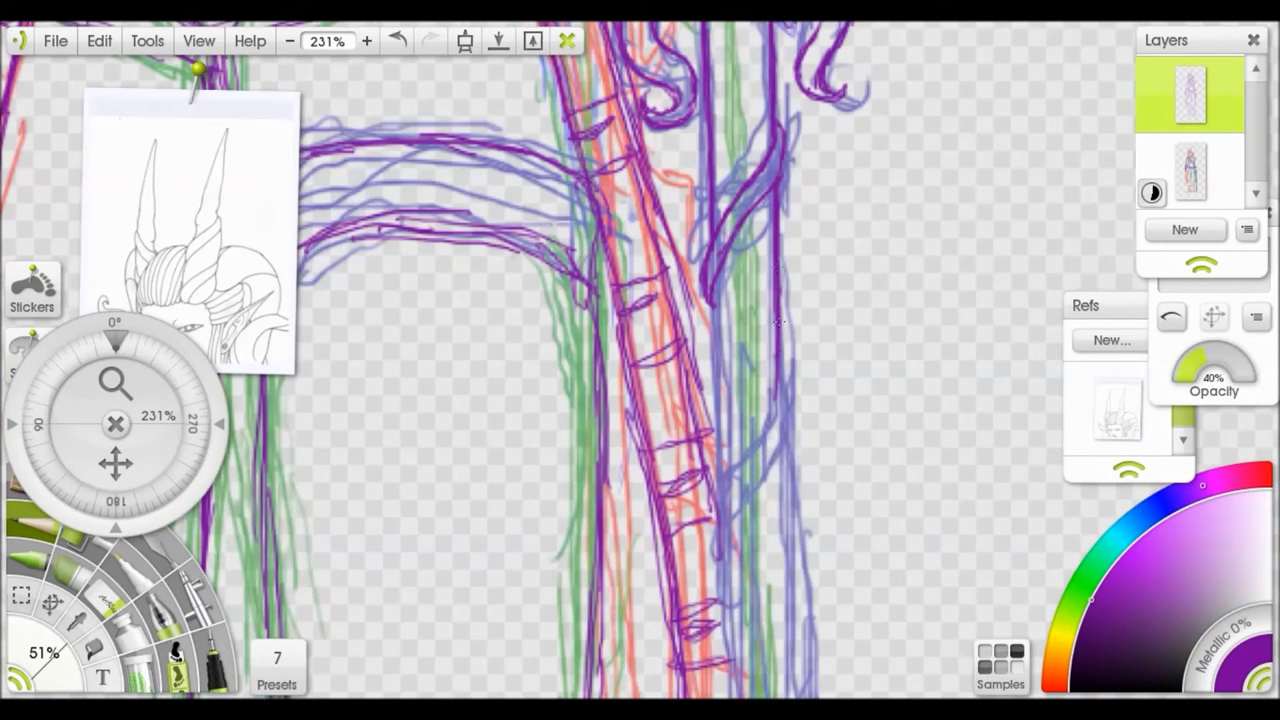
Step: Outline the cane's long shaft in purple down toward the boots, with the band spiralling around it
scroll(683, 340, down, 4)
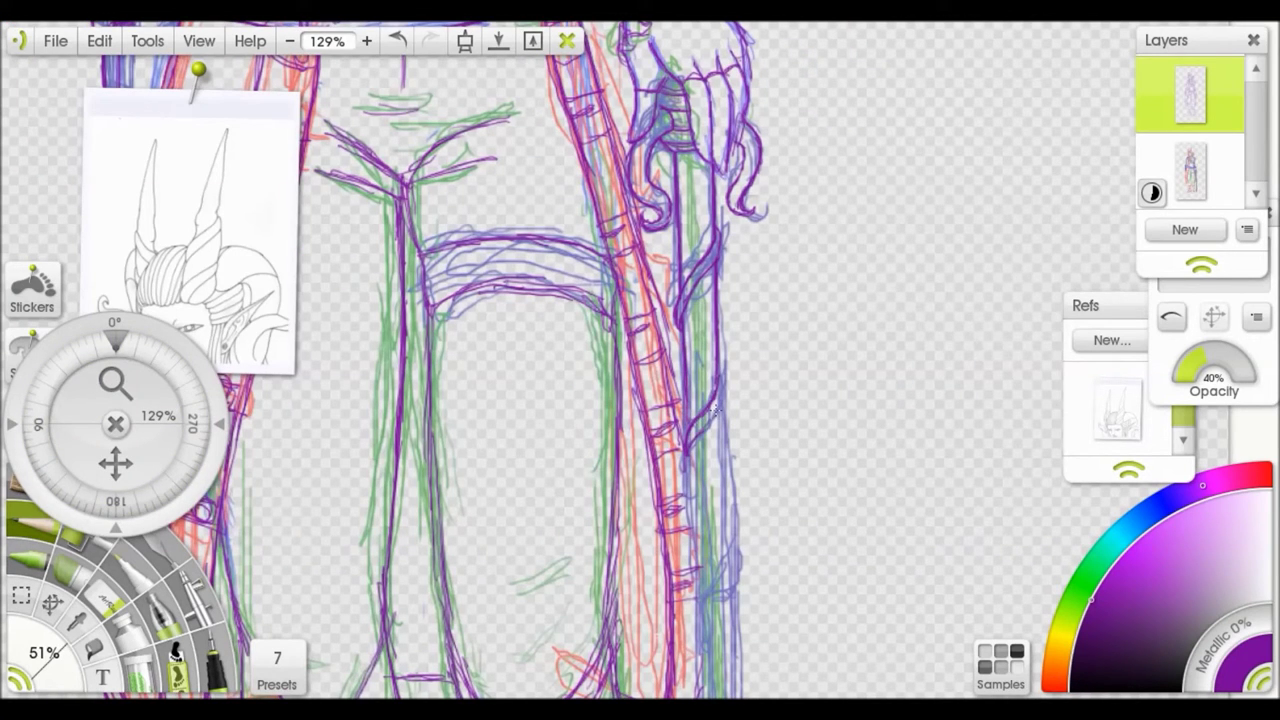
drag(689, 408, 703, 268)
drag(686, 440, 710, 250)
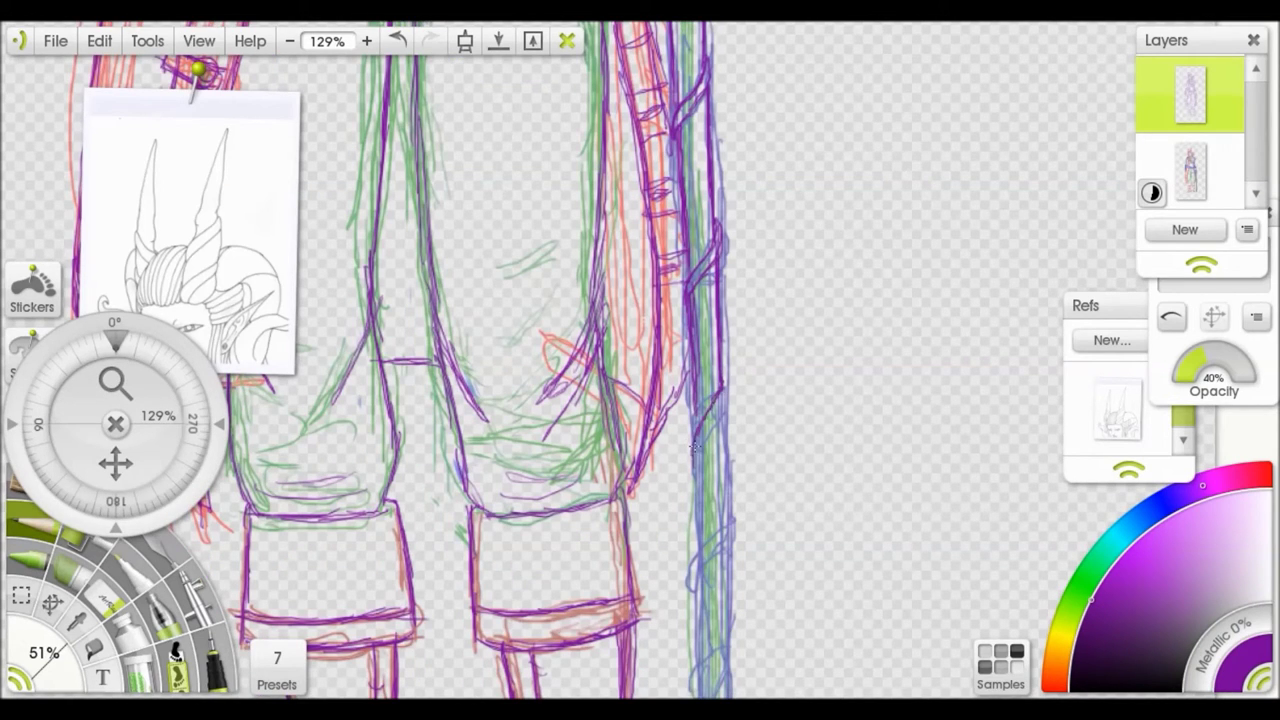
drag(708, 424, 714, 305)
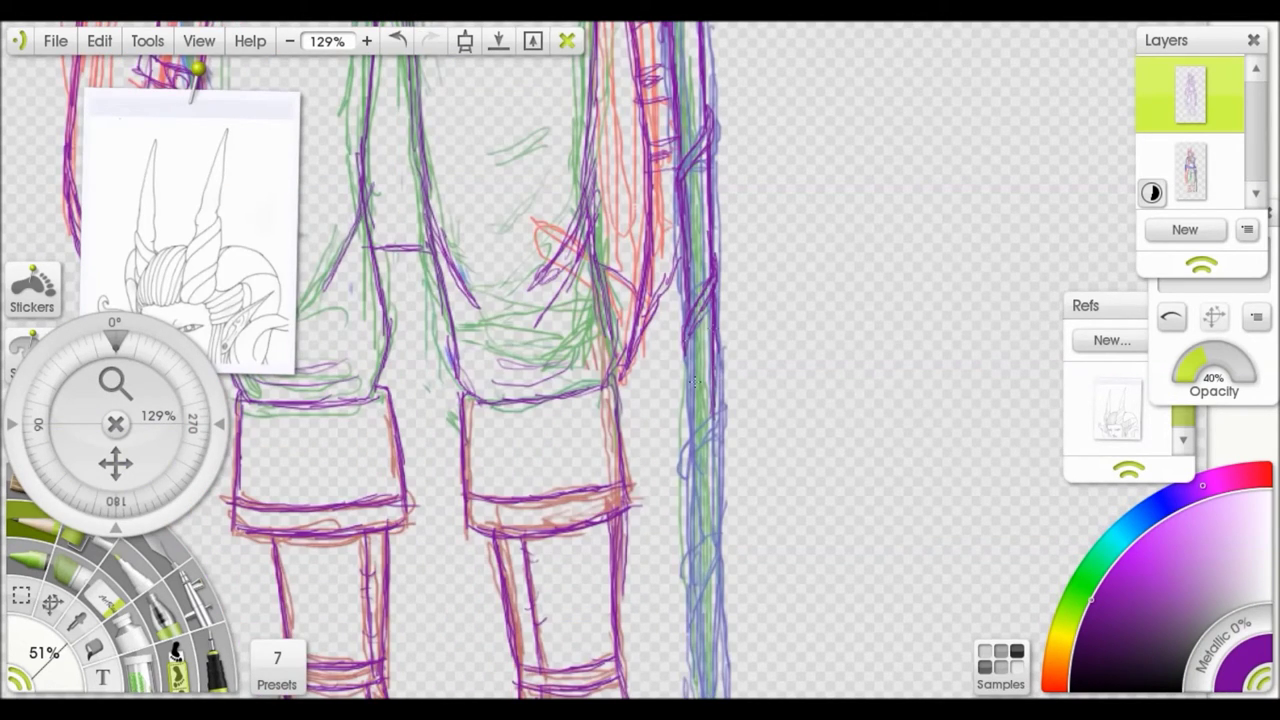
mouse_move(725, 408)
mouse_down()
mouse_move(702, 444)
mouse_move(690, 225)
mouse_move(692, 330)
mouse_move(675, 390)
mouse_move(670, 309)
mouse_up()
mouse_move(686, 425)
mouse_down()
mouse_move(699, 382)
mouse_move(705, 620)
mouse_up()
drag(684, 450, 684, 584)
drag(684, 492, 684, 608)
Step: Show only the purple line work and handwrite "thanks for Wathing" beside the figure, on the side away from the cane
key(ctrl+0)
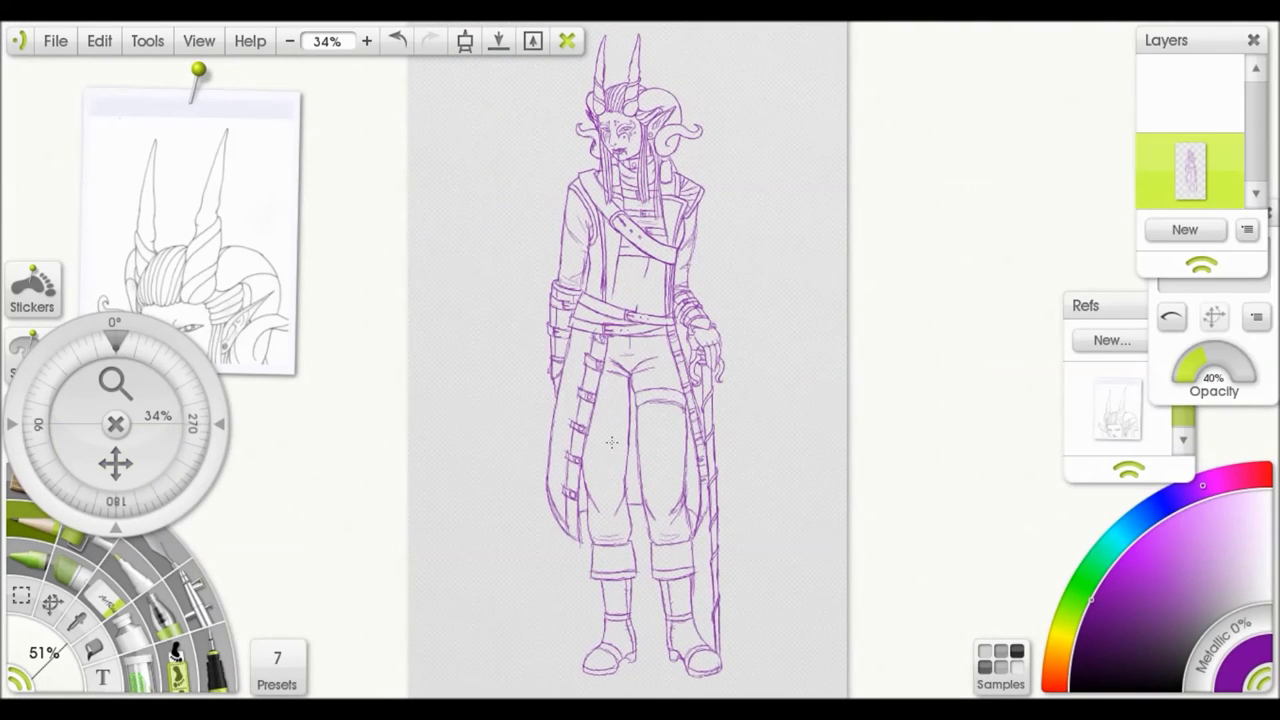
mouse_move(421, 257)
mouse_down()
mouse_move(508, 228)
mouse_move(466, 474)
mouse_up()
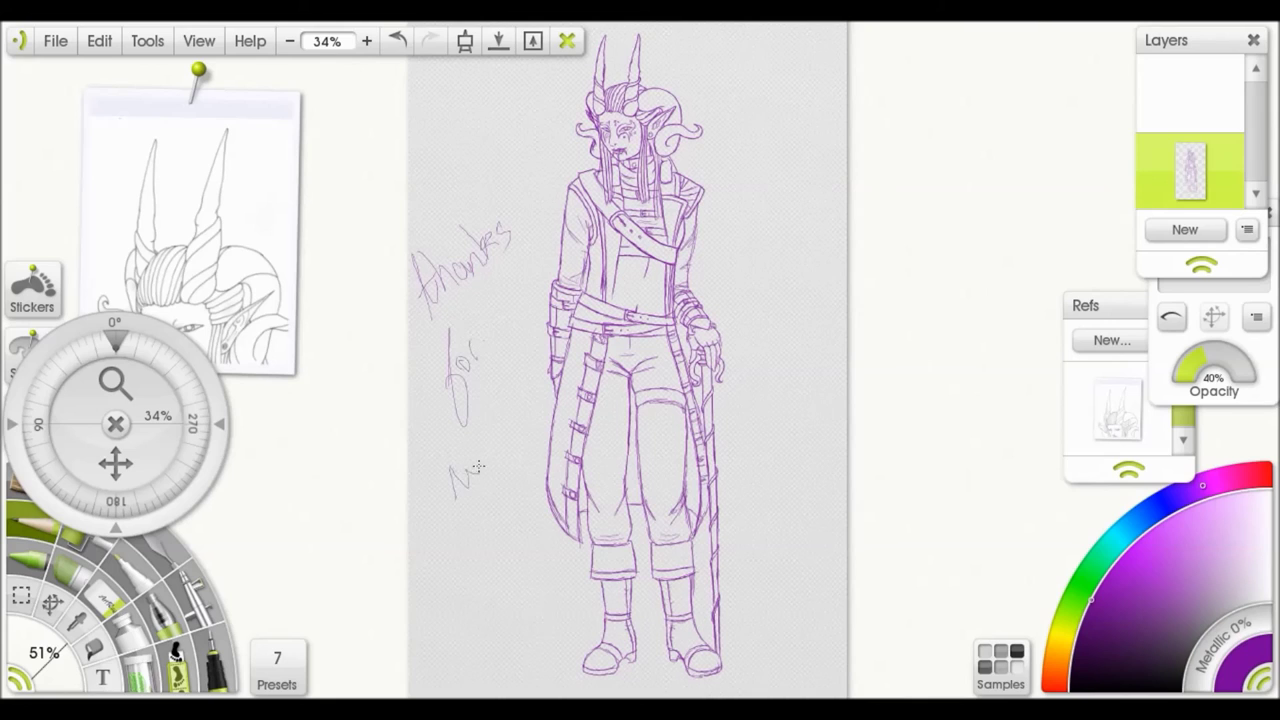
drag(514, 412, 548, 400)
drag(492, 462, 530, 500)
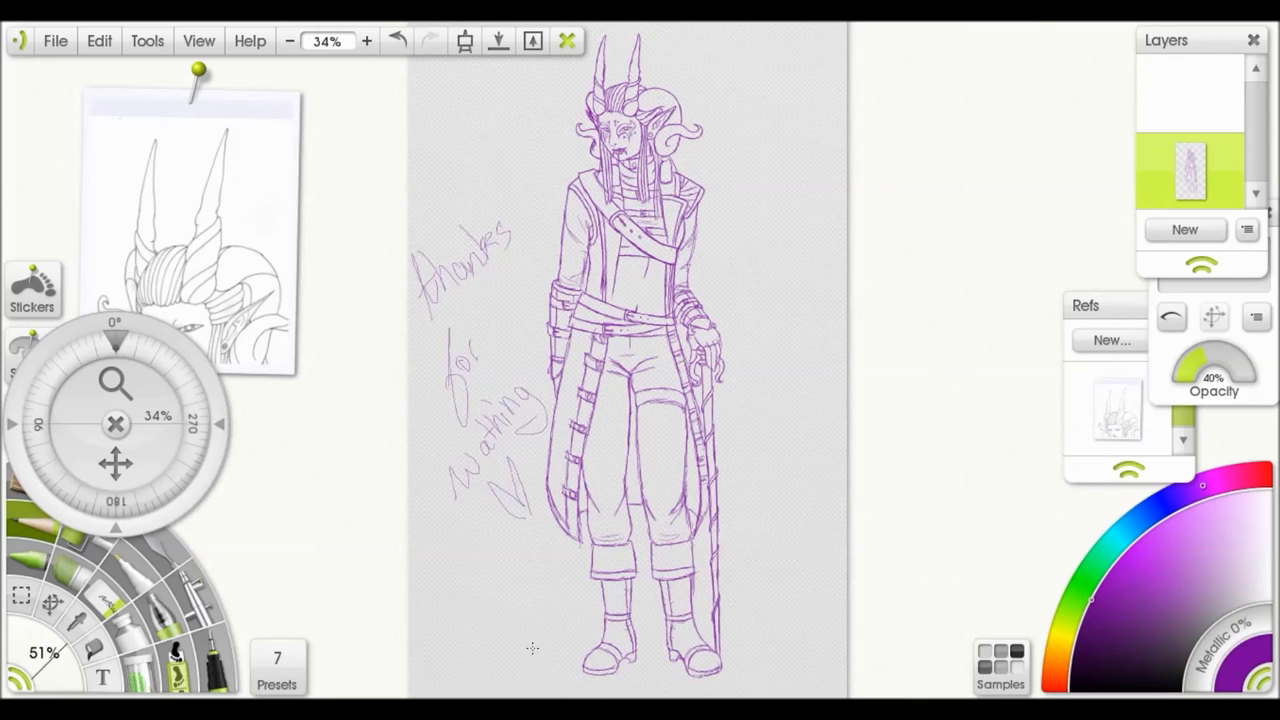